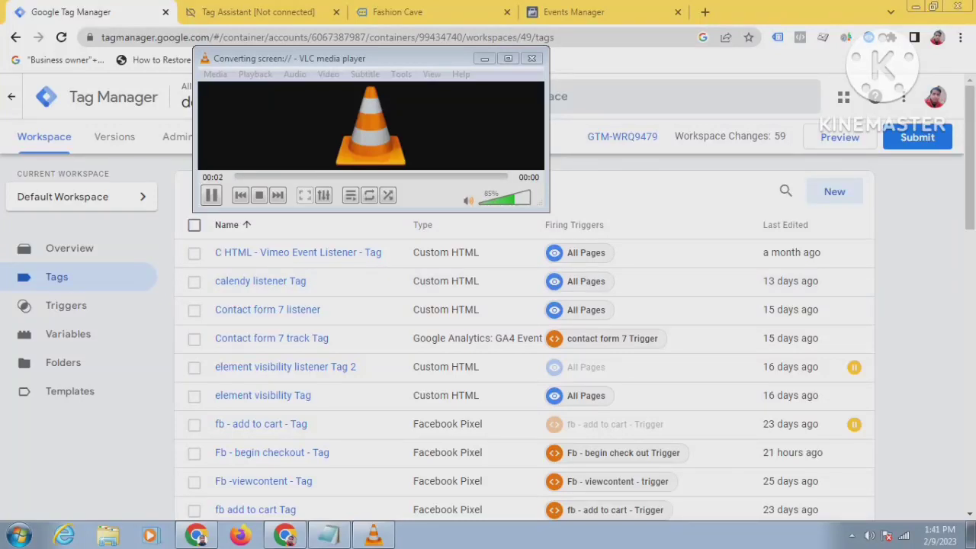
Minimize the VLC media player window and look over the workspace's tag list
left_click(484, 57)
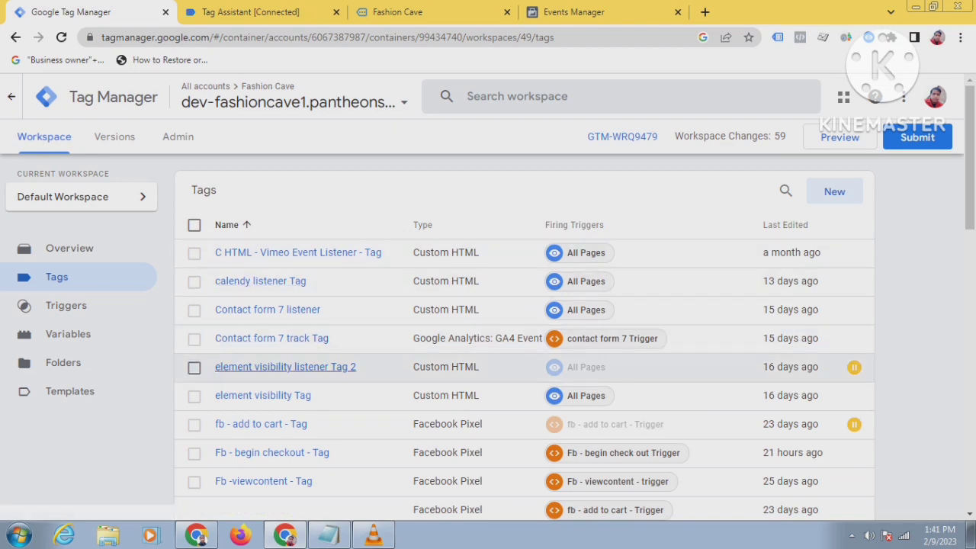
scroll(285, 367, "down", 2)
scroll(285, 367, "up", 2)
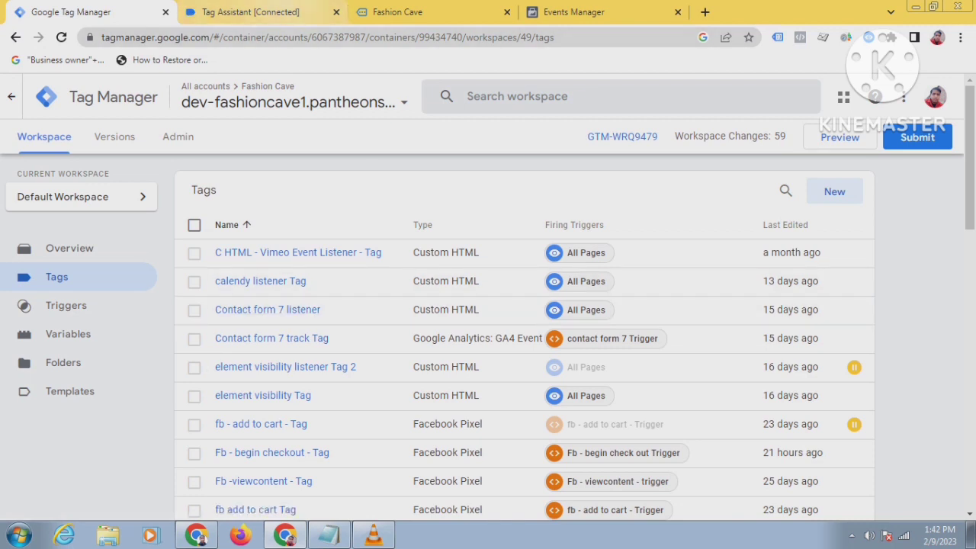
Switch to the Fashion Cave store and open the Dark Brown Jeans from the featured products
left_click(260, 12)
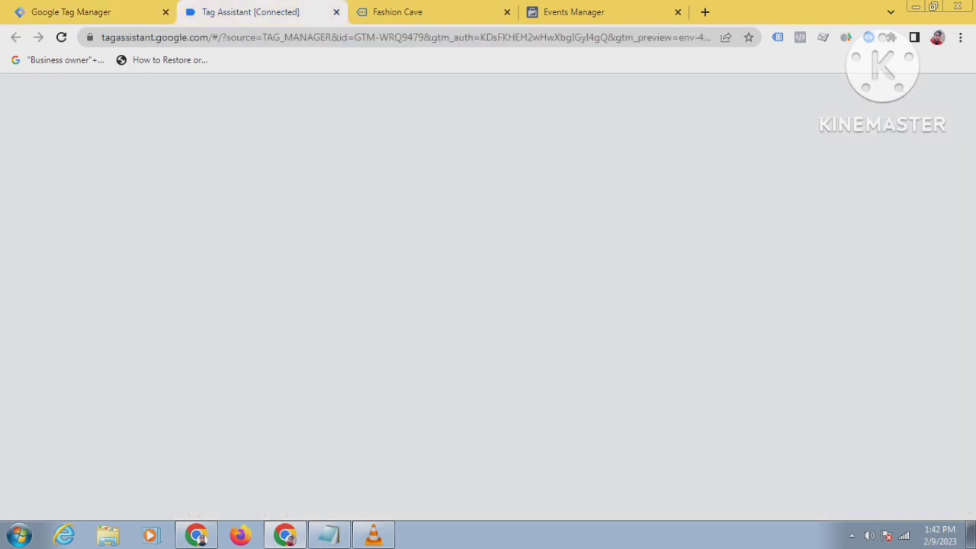
key("ctrl+Tab")
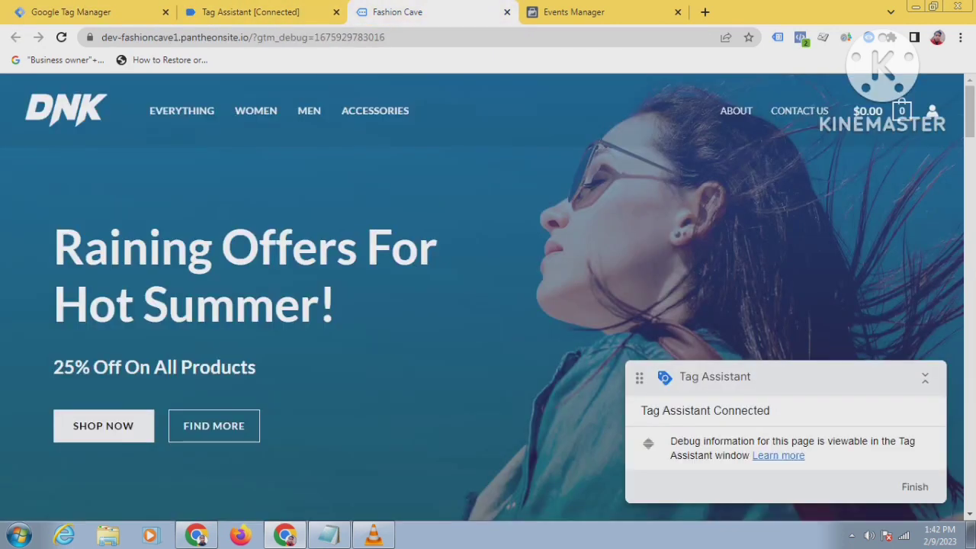
scroll(488, 297, "down", 15)
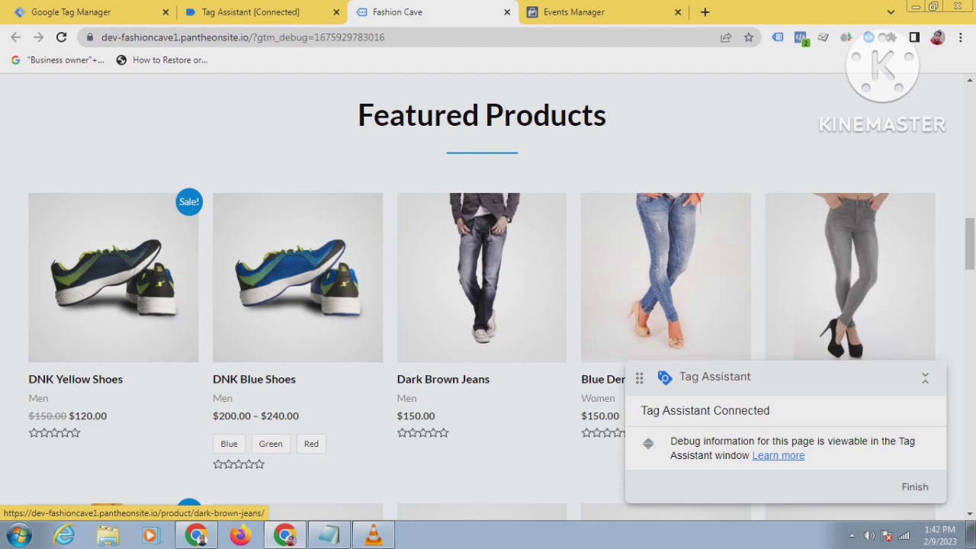
left_click(482, 290)
Check in Tag Assistant which tags fired on the store's home page
left_click(250, 12)
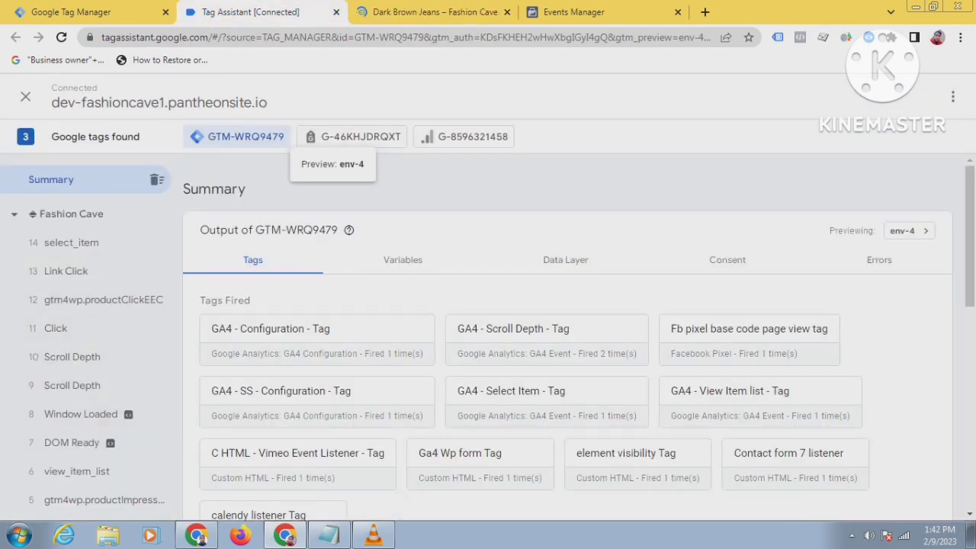
key("ctrl+Tab")
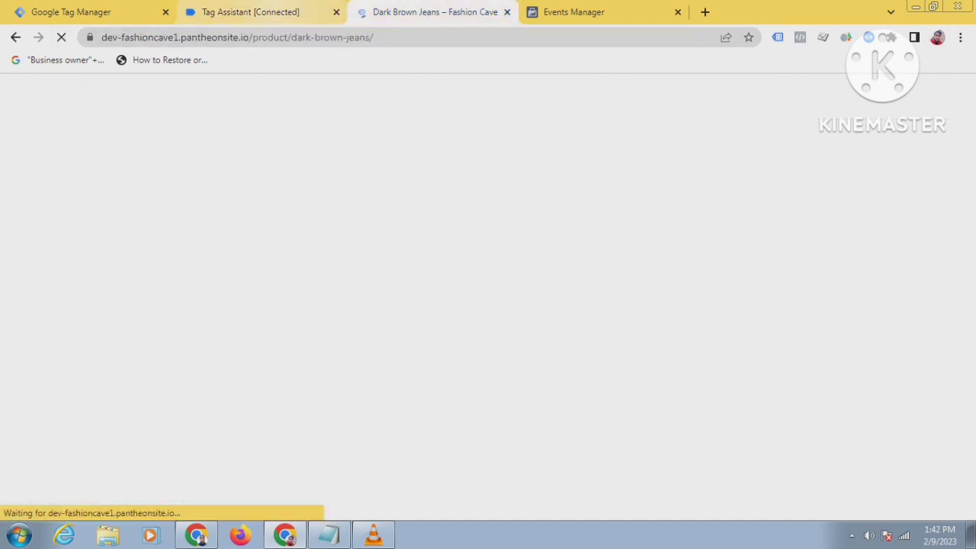
key("ctrl+shift+Tab")
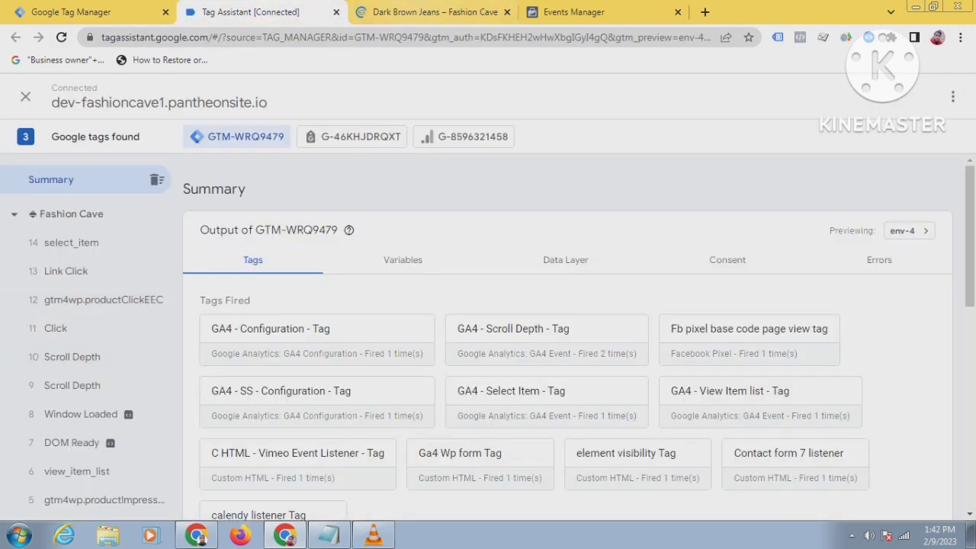
Back in the store, add the Dark Brown Jeans to the cart and open the related DNK Green Shoes
key("ctrl+Tab")
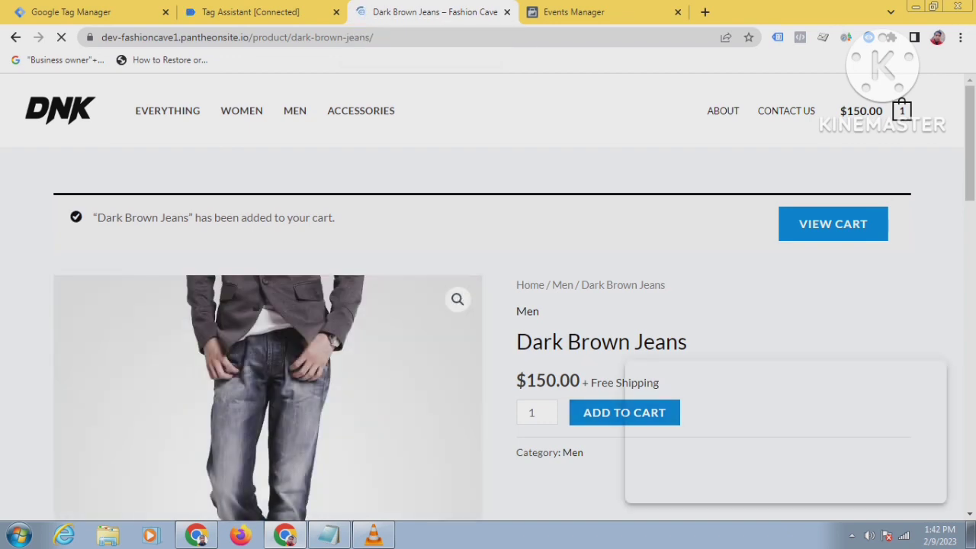
scroll(488, 306, "down", 10)
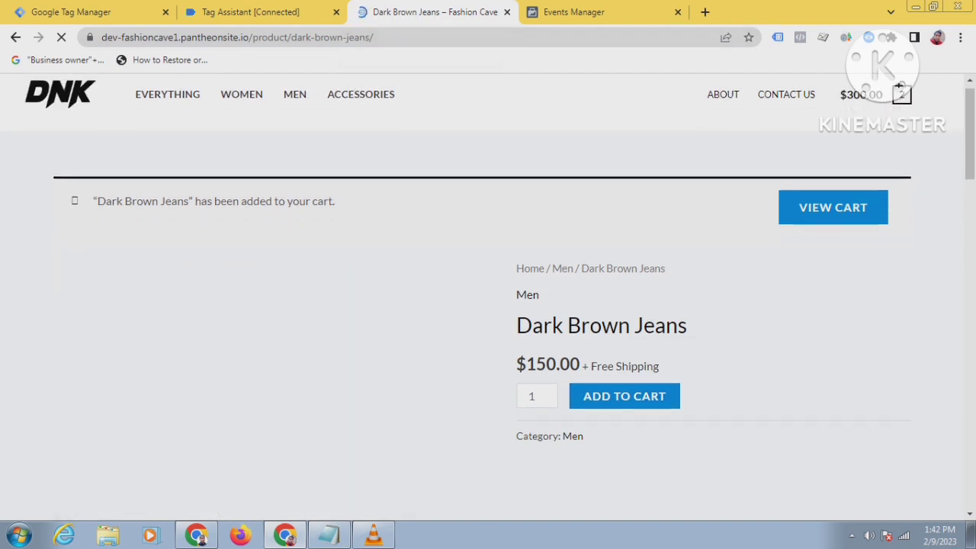
scroll(374, 260, "down", 10)
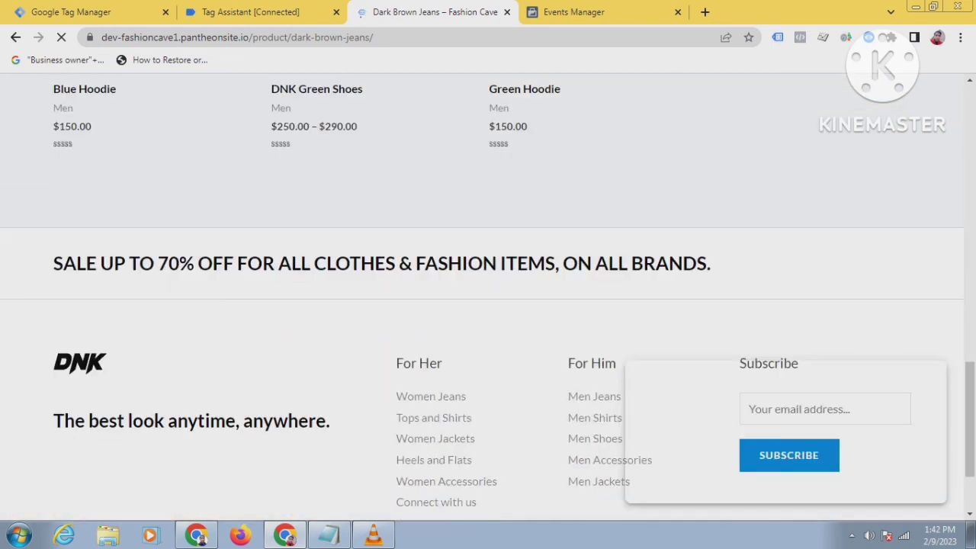
scroll(374, 260, "up", 5)
left_click(373, 259)
scroll(374, 260, "up", 10)
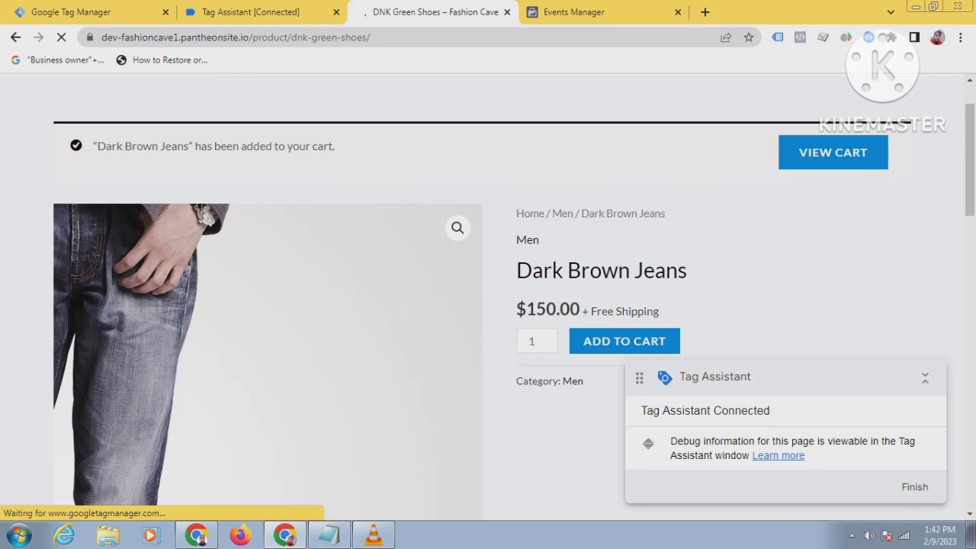
Add the DNK Green Shoes in Green to the cart and open the related Dark Blue Denim Jeans
scroll(374, 305, "down", 2)
scroll(374, 305, "up", 1)
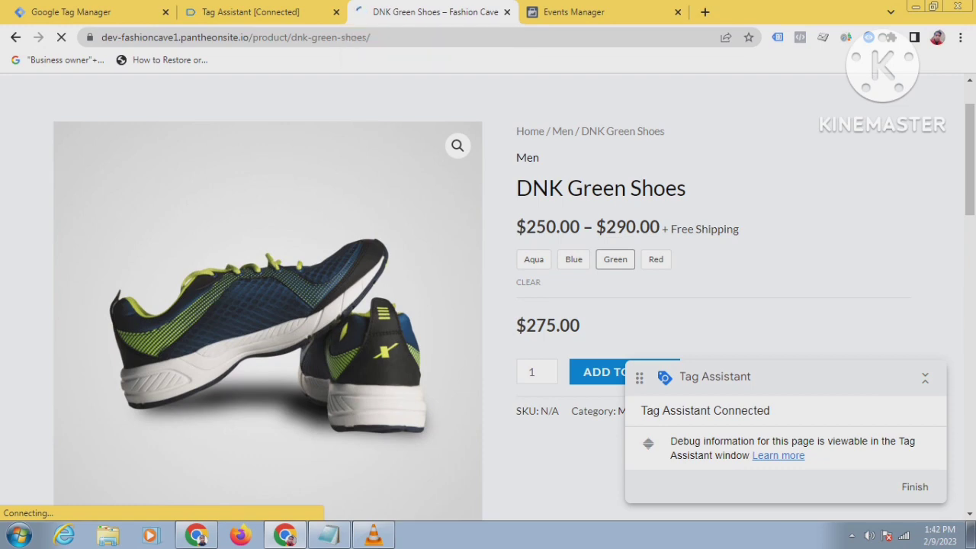
scroll(397, 305, "down", 5)
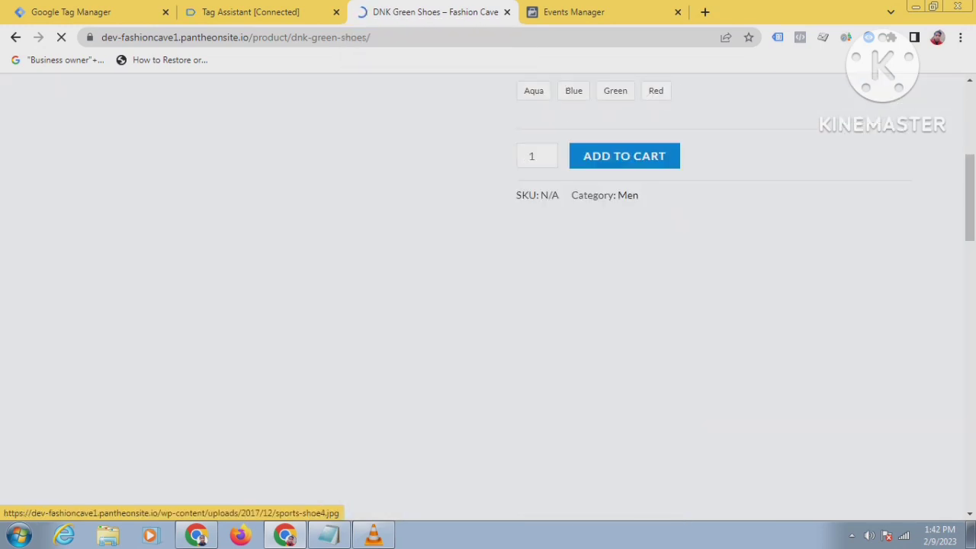
scroll(366, 305, "down", 12)
scroll(366, 305, "up", 2)
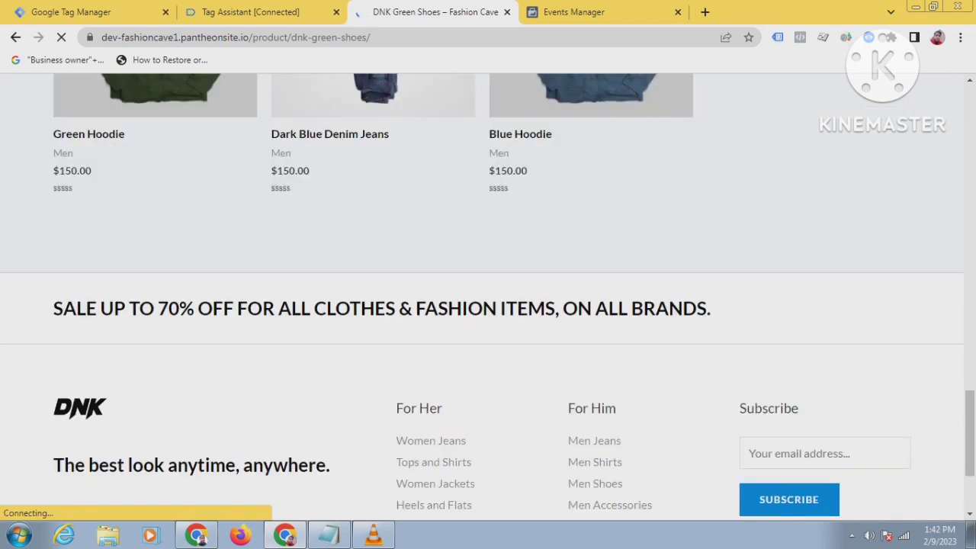
scroll(374, 191, "up", 2)
left_click(373, 152)
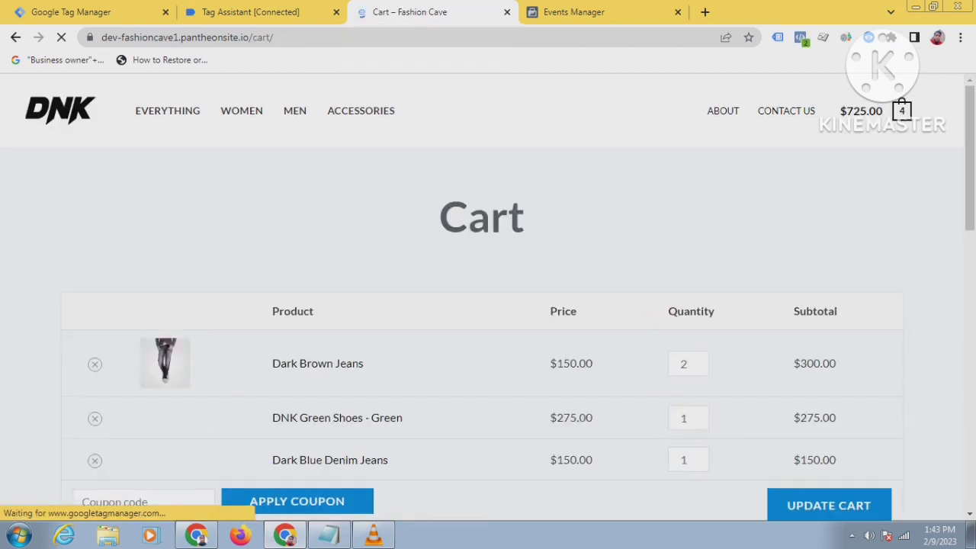
Review the products and totals in the cart and proceed to checkout
scroll(482, 298, "down", 2)
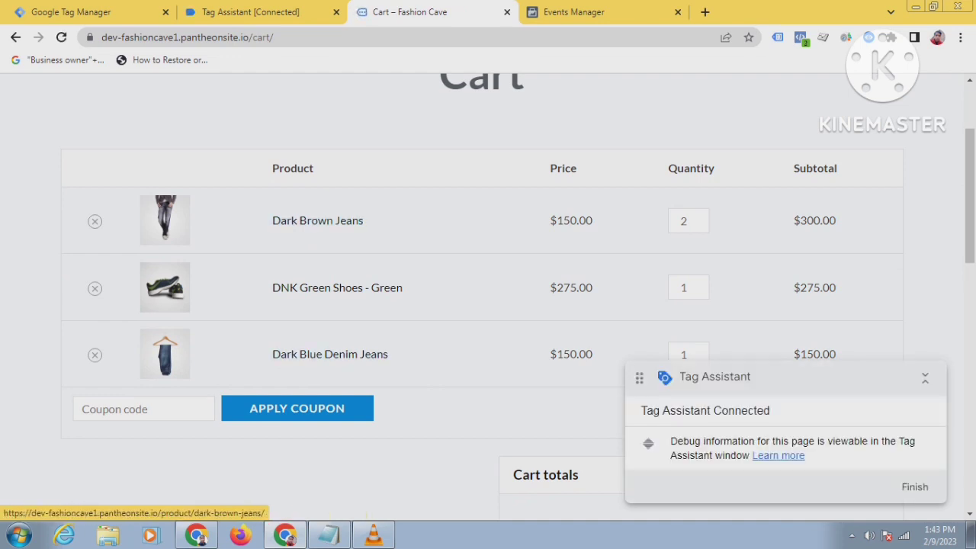
scroll(328, 290, "down", 1)
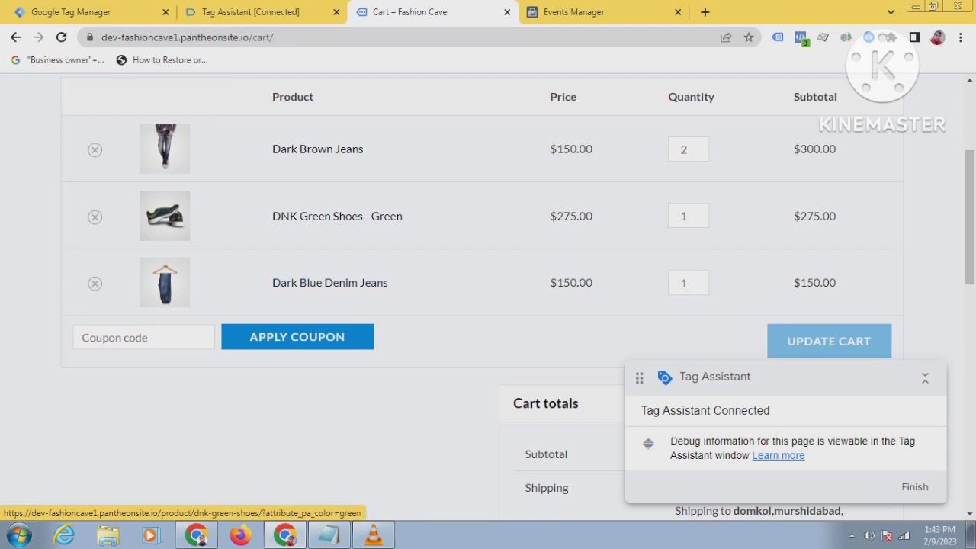
scroll(290, 149, "down", 4)
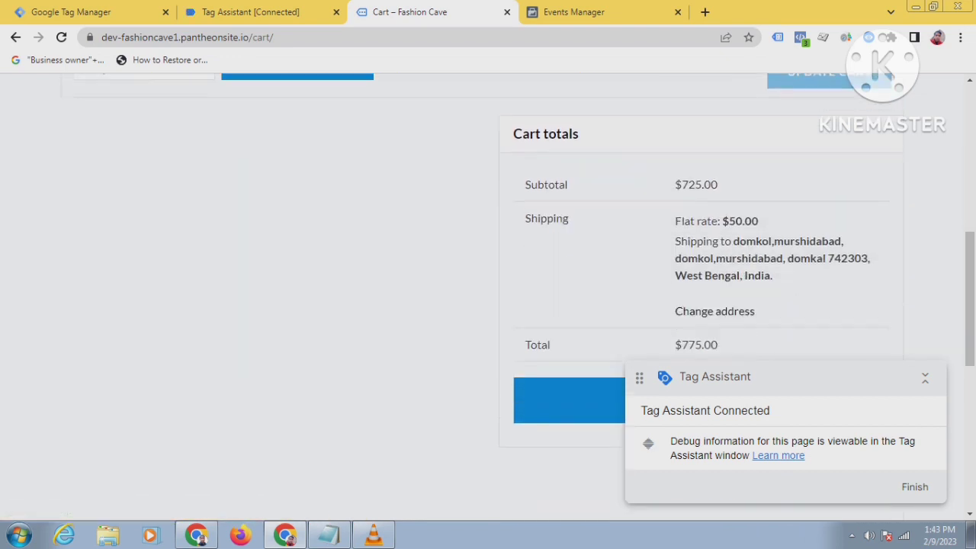
scroll(701, 290, "down", 2)
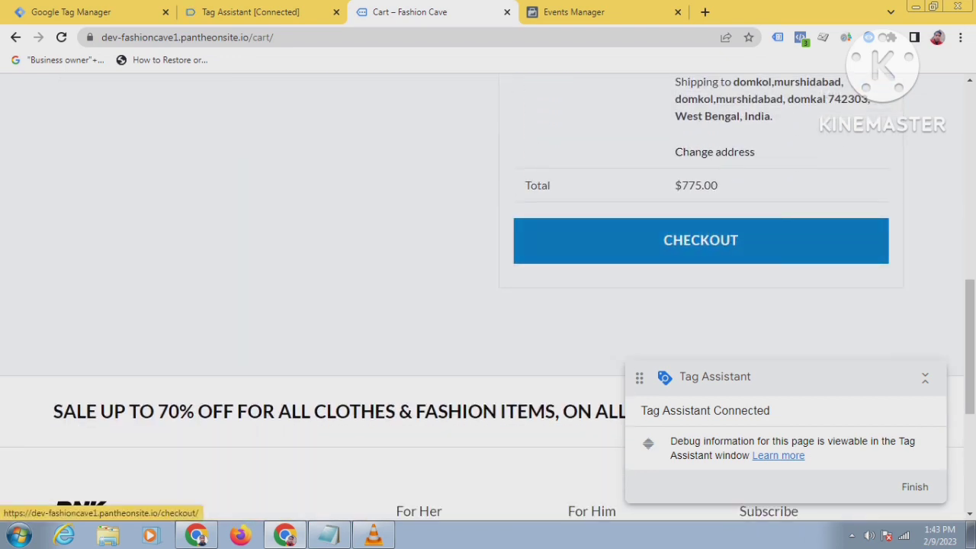
left_click(701, 253)
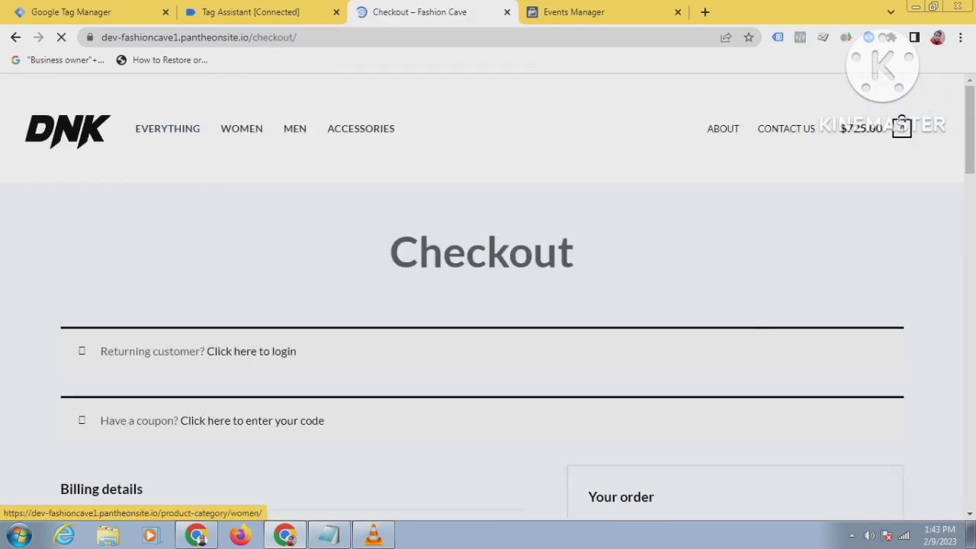
Place the order with the prefilled billing details and cash on delivery
scroll(488, 305, "down", 4)
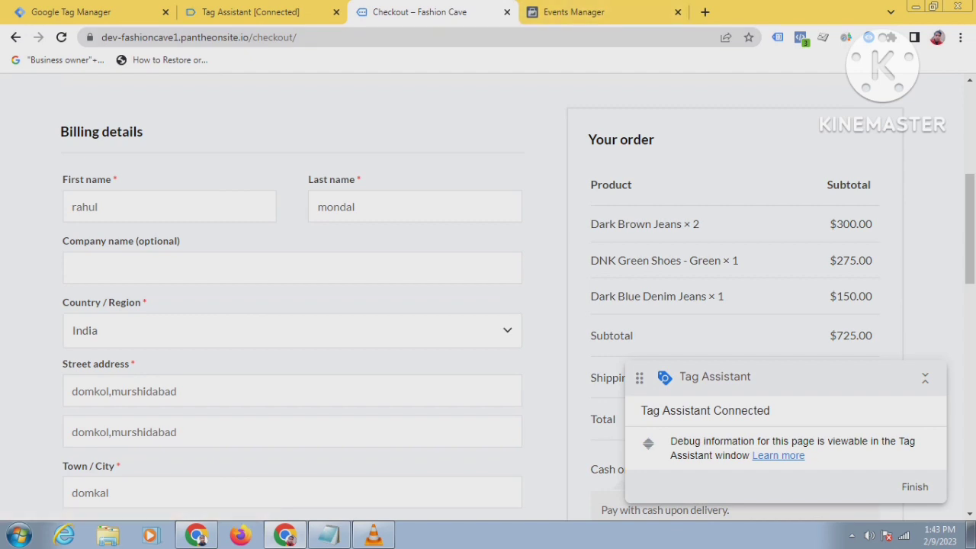
scroll(488, 298, "down", 5)
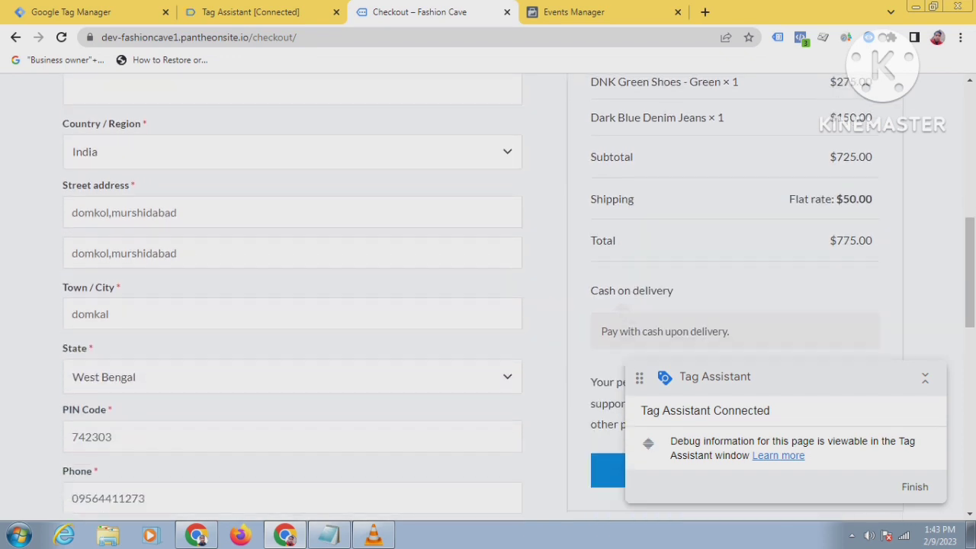
left_click(735, 292)
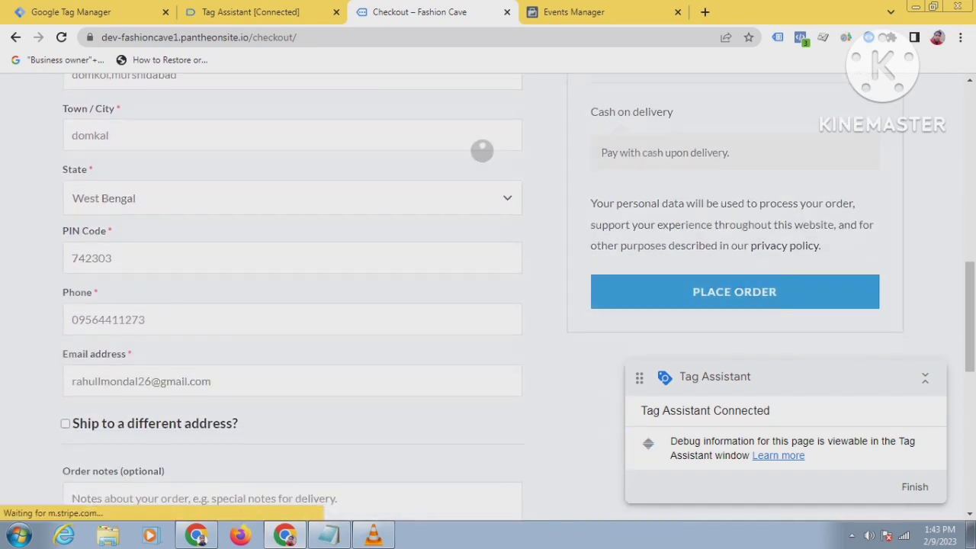
scroll(734, 292, "up", 6)
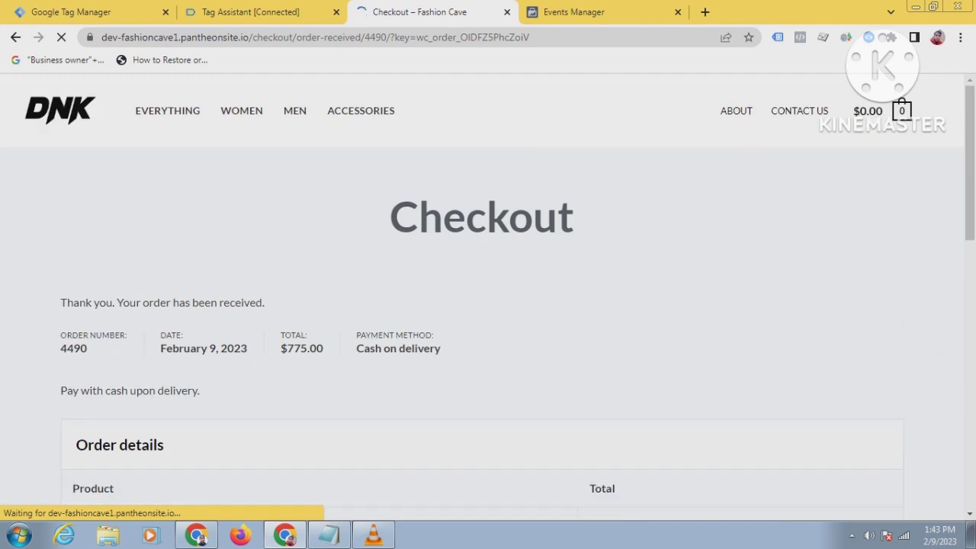
Open the purchase event in Tag Assistant and check its fired tags and variables
left_click(252, 11)
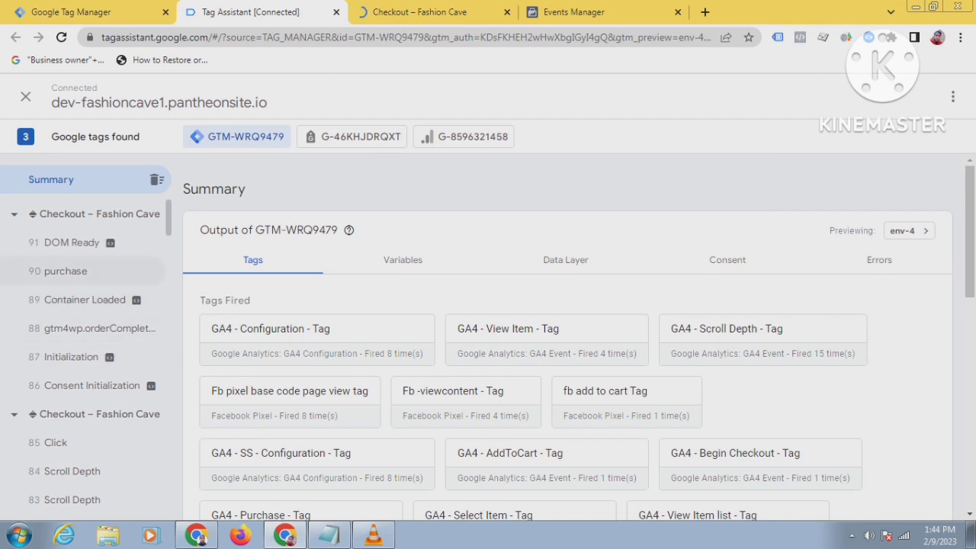
left_click(66, 271)
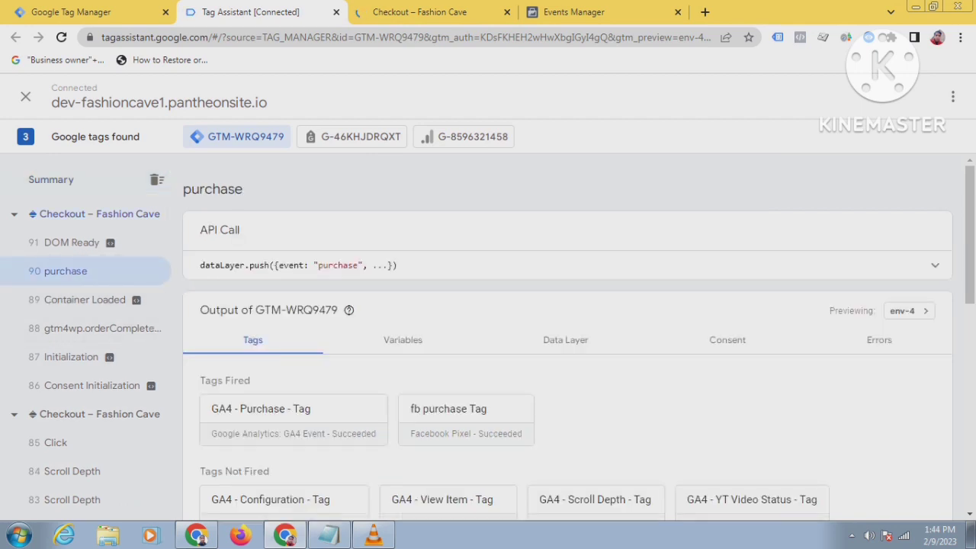
left_click(402, 340)
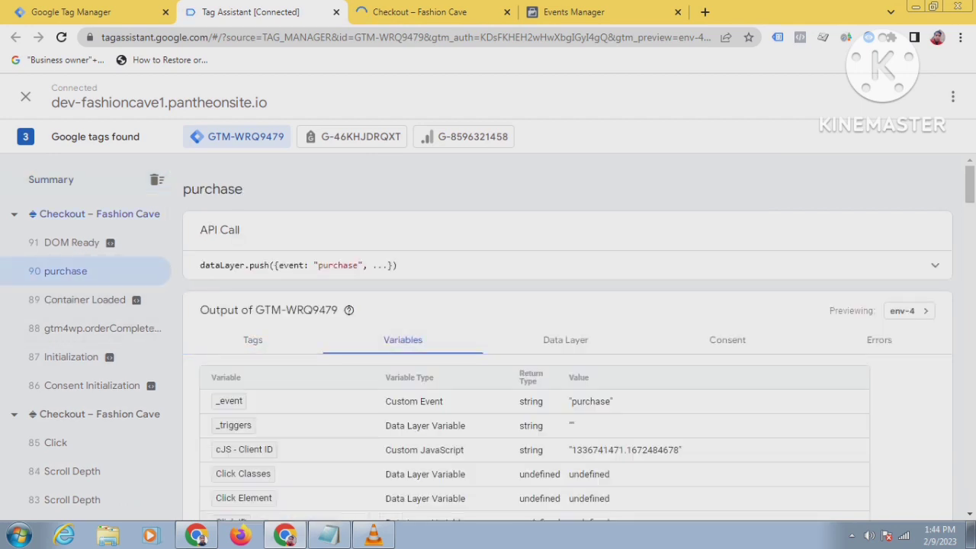
Examine the purchase event's data layer values, including the ecommerce actionField and products array
left_click(566, 340)
scroll(566, 340, "down", 5)
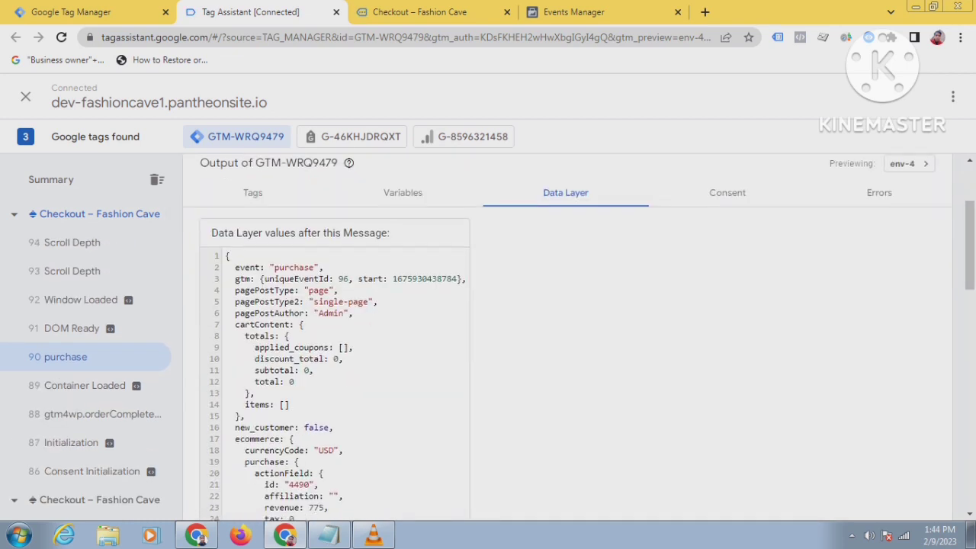
scroll(568, 336, "down", 5)
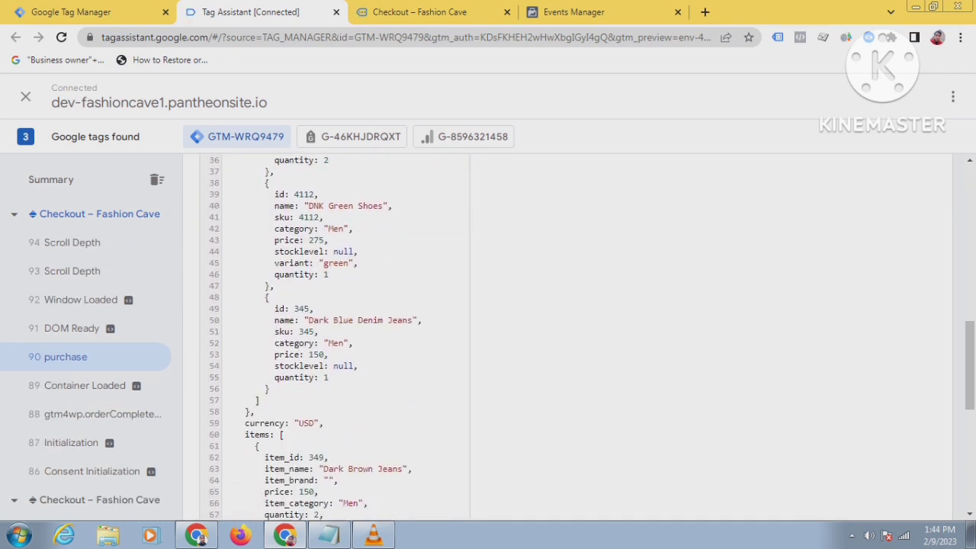
scroll(568, 336, "up", 4)
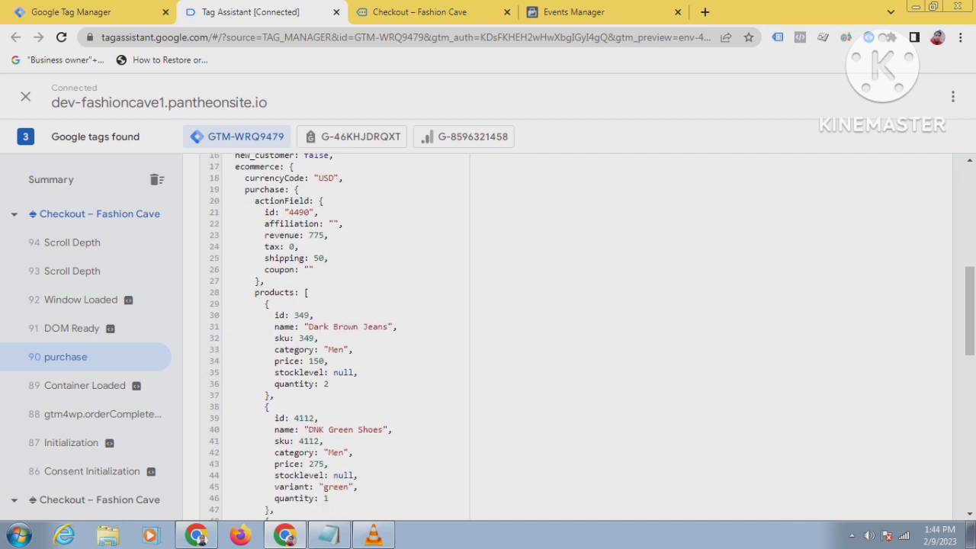
Examine the items array and the transaction ID, value, tax and shipping fields in the purchase data layer
scroll(568, 335, "down", 4)
double_click(257, 364)
scroll(257, 364, "down", 1)
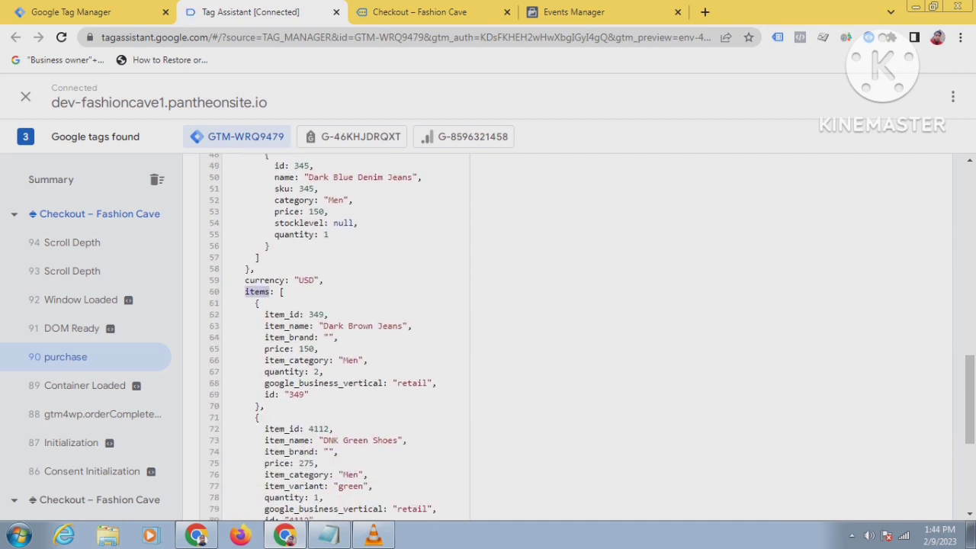
scroll(336, 336, "down", 4)
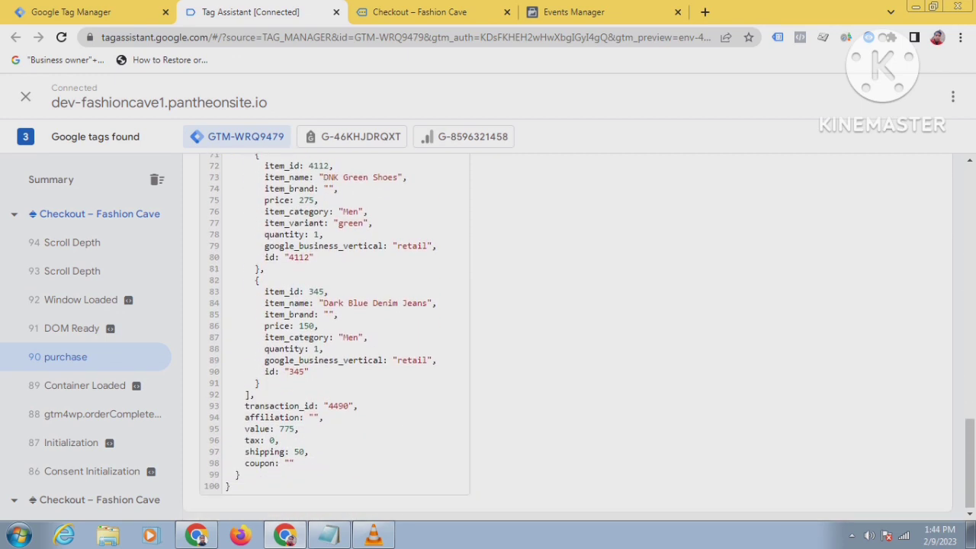
scroll(336, 336, "up", 2)
scroll(336, 335, "up", 1)
scroll(336, 335, "up", 10)
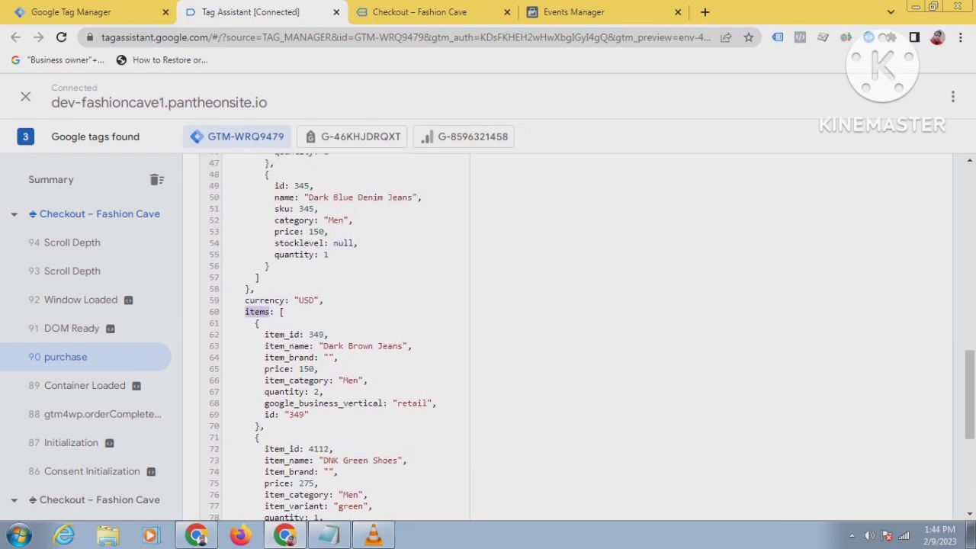
scroll(336, 336, "down", 10)
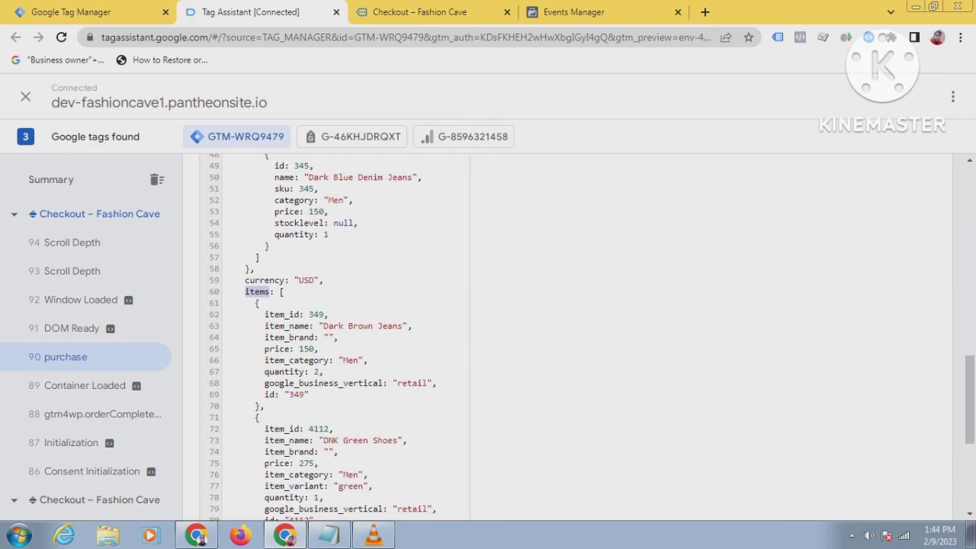
Compare the item_id fields of the three products in the purchase event's items array
scroll(335, 335, "down", 3)
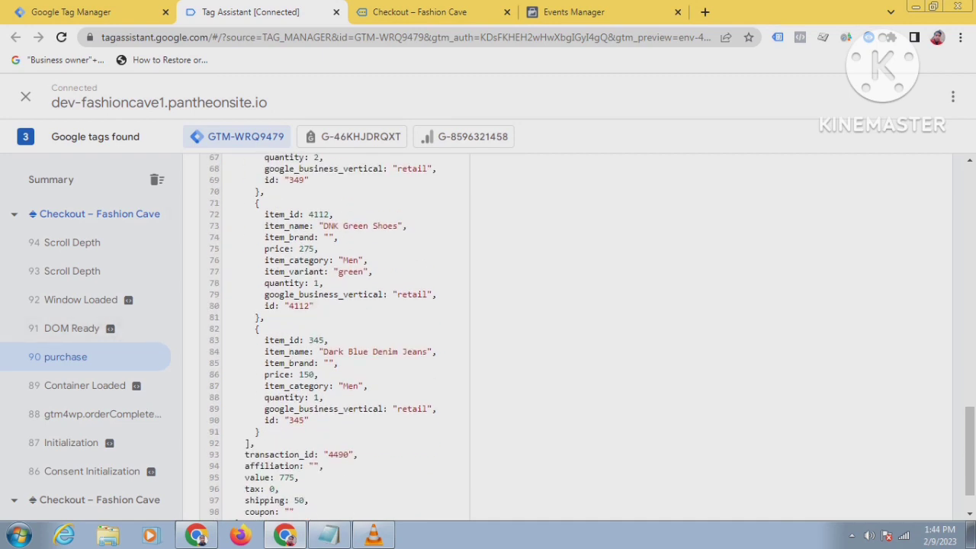
left_click_drag(301, 341, 301, 314)
scroll(264, 341, "up", 1)
scroll(336, 336, "up", 2)
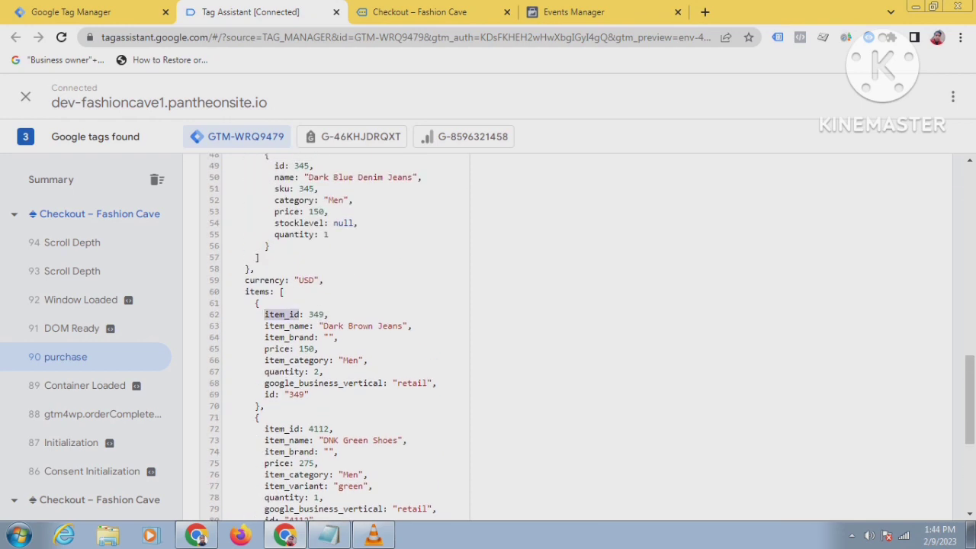
left_click_drag(263, 429, 304, 428)
scroll(303, 429, "down", 2)
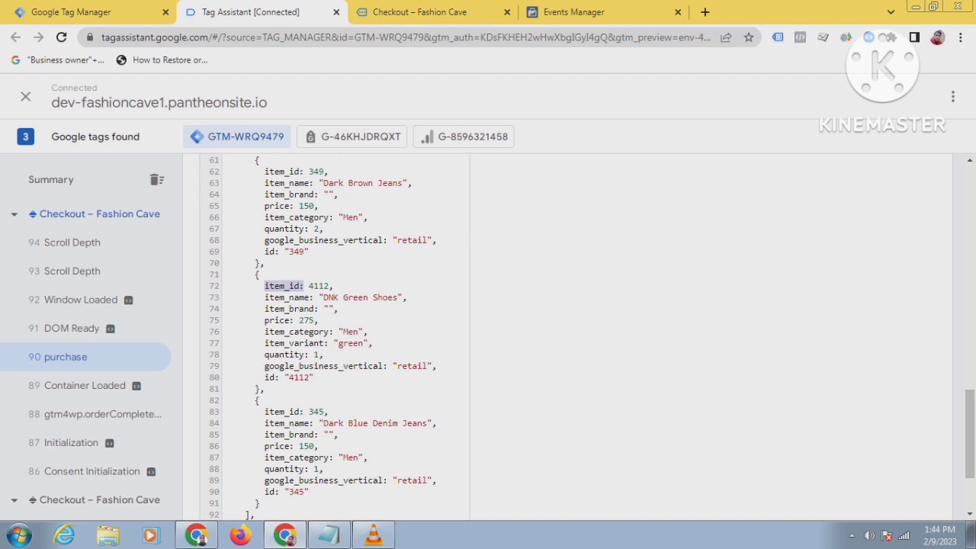
scroll(335, 336, "up", 2)
scroll(335, 336, "down", 2)
scroll(336, 336, "up", 2)
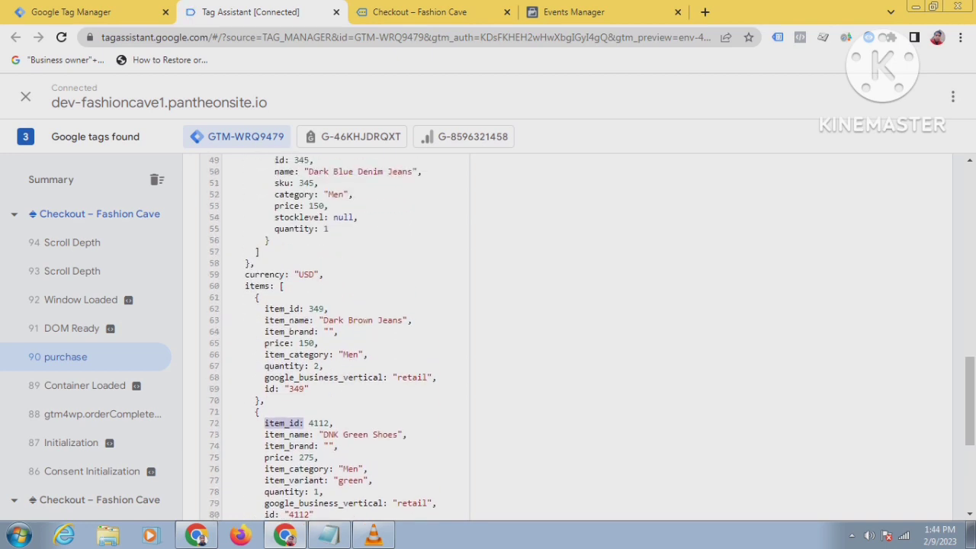
scroll(336, 336, "down", 2)
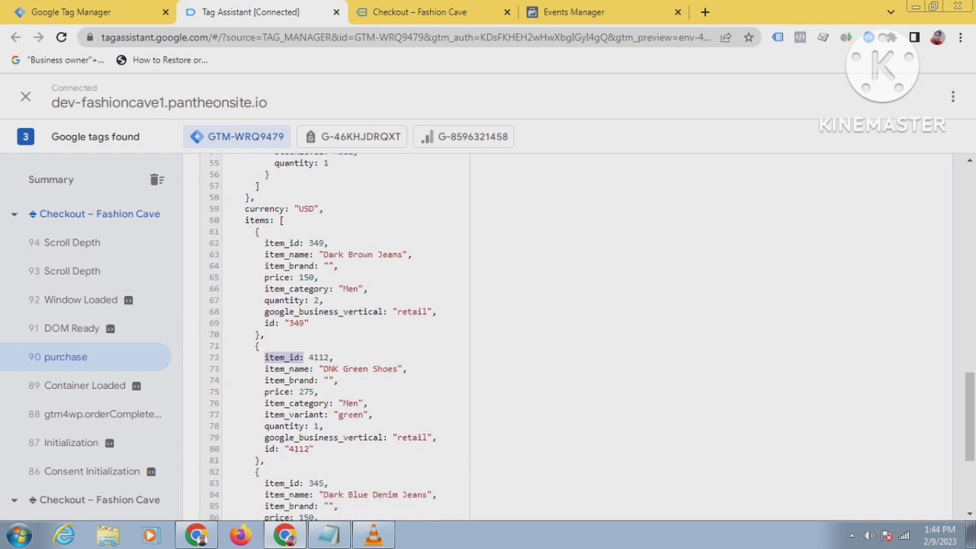
scroll(336, 336, "down", 2)
scroll(336, 336, "up", 3)
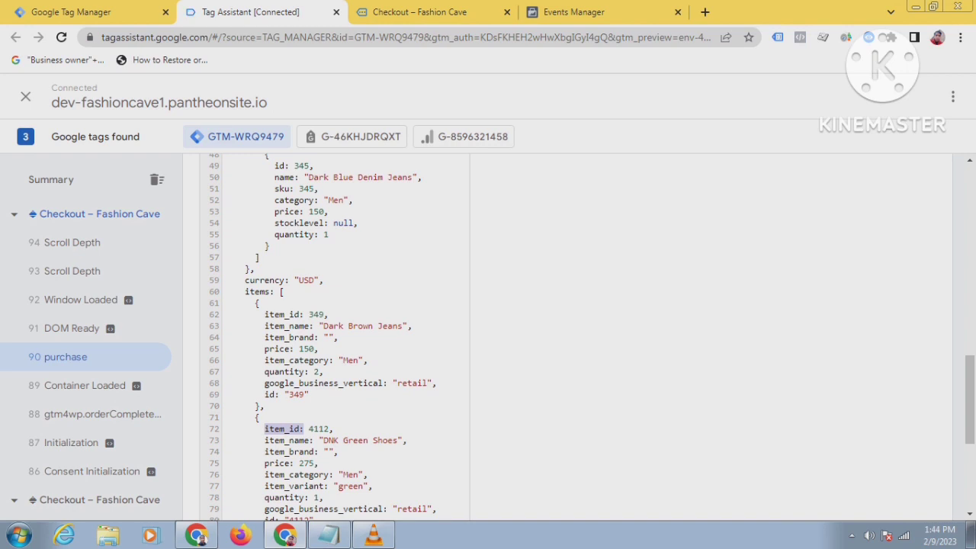
scroll(336, 336, "down", 3)
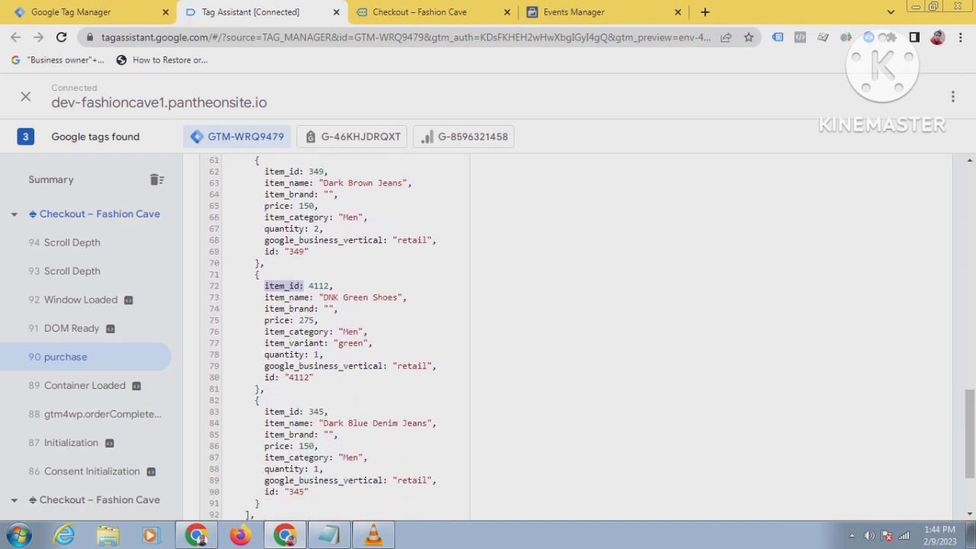
scroll(335, 335, "down", 2)
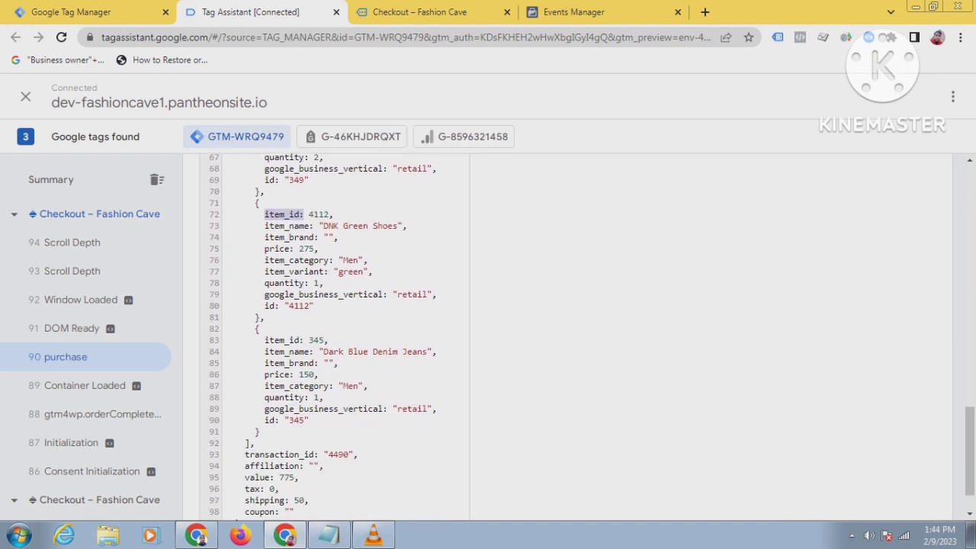
scroll(336, 336, "up", 2)
double_click(282, 286)
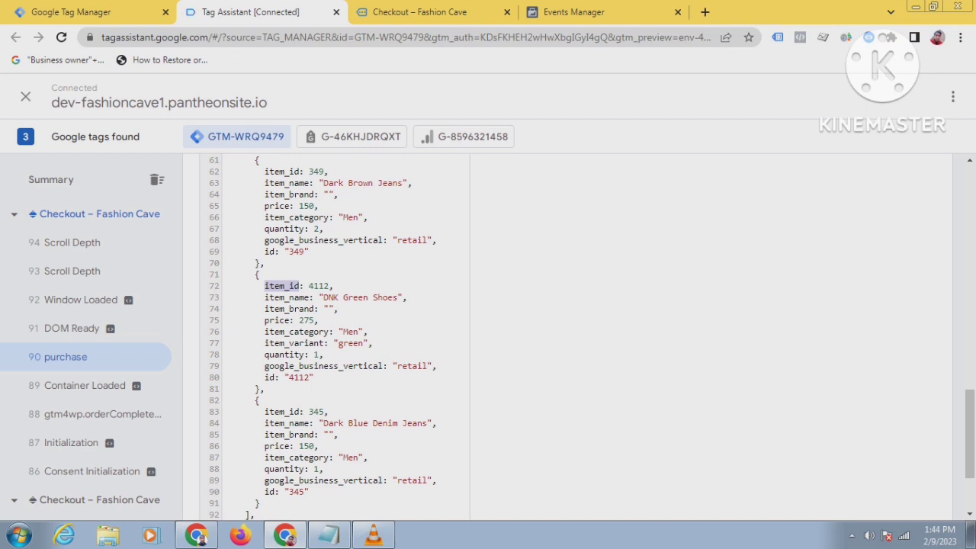
Switch to Google Tag Manager and open the container's list of variables
scroll(335, 336, "up", 4)
scroll(568, 335, "up", 3)
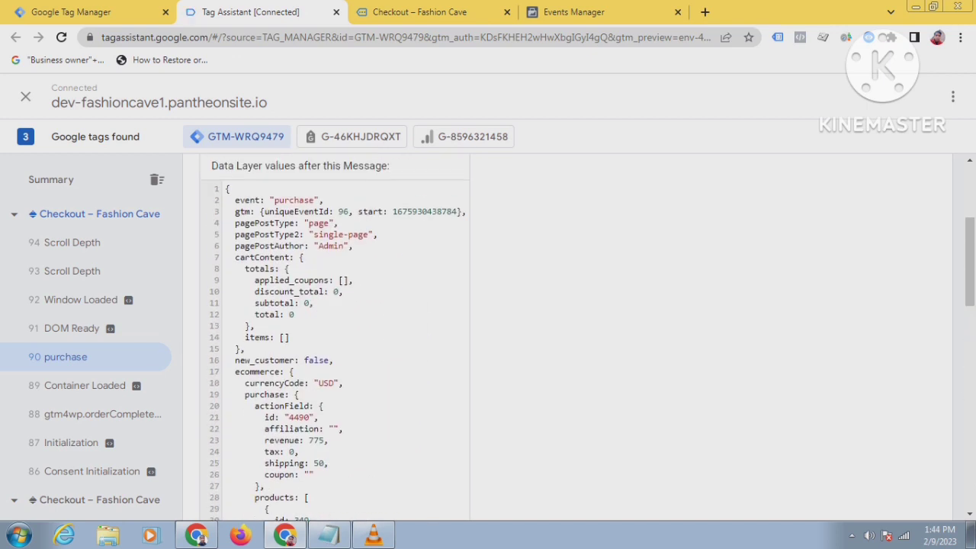
scroll(569, 335, "up", 3)
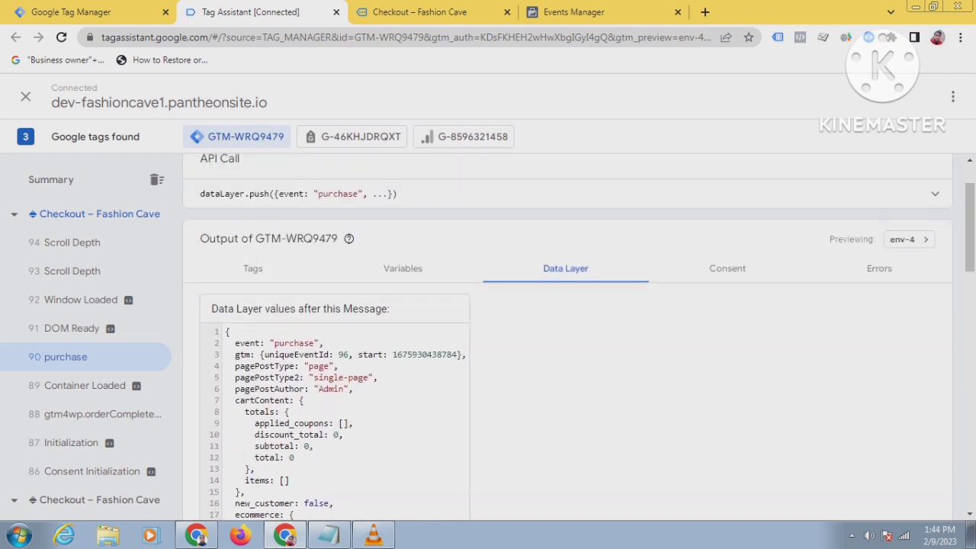
scroll(568, 335, "down", 3)
scroll(568, 336, "down", 2)
left_click(87, 12)
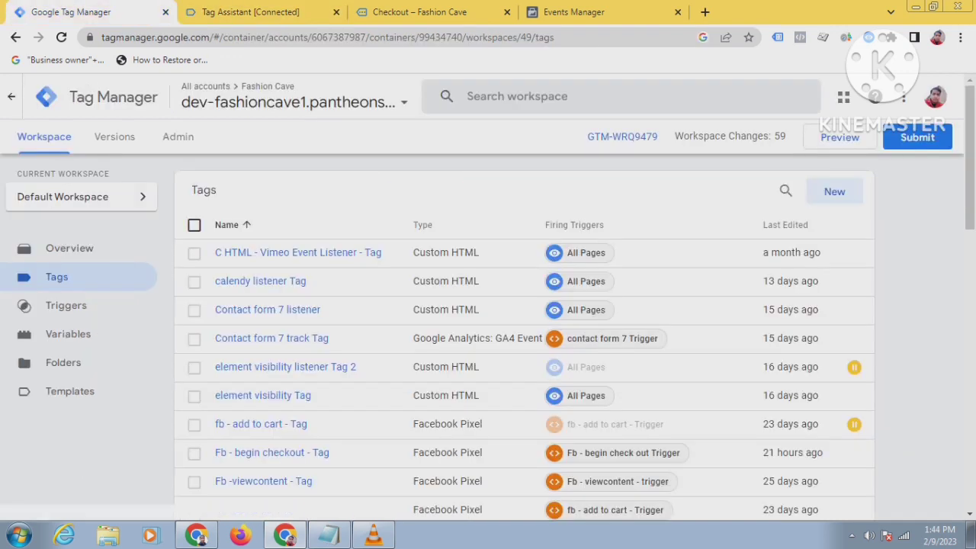
left_click(24, 334)
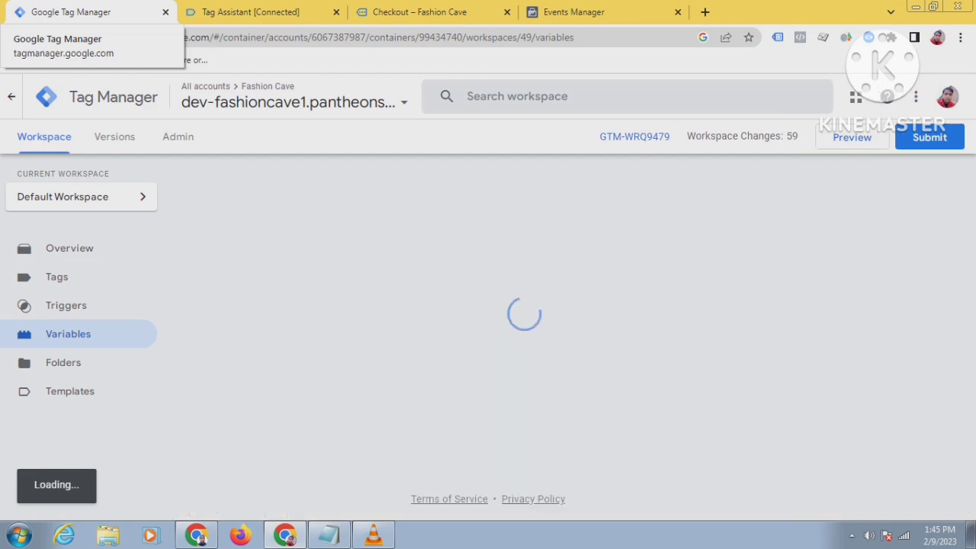
Return to Tag Assistant and recheck the products and item IDs in the purchase data layer
left_click(250, 11)
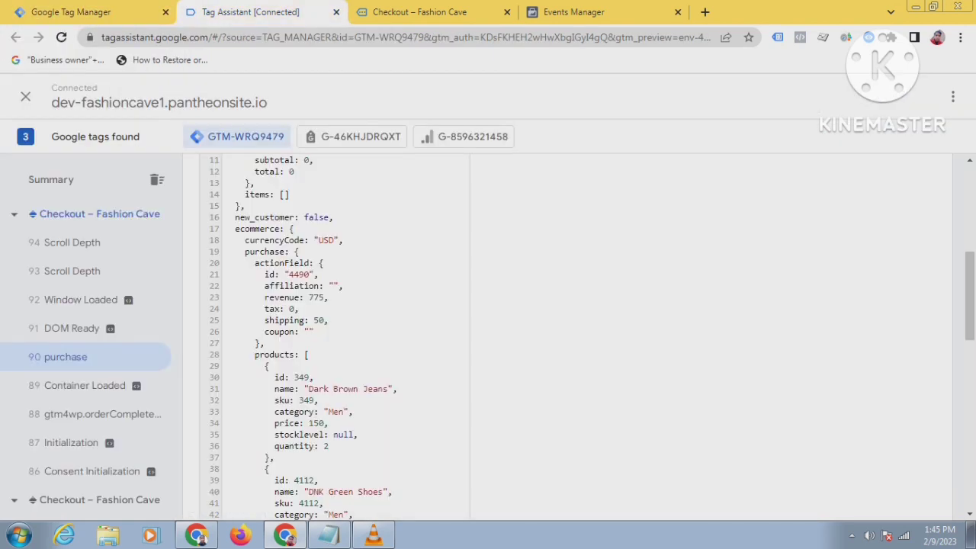
scroll(568, 336, "down", 2)
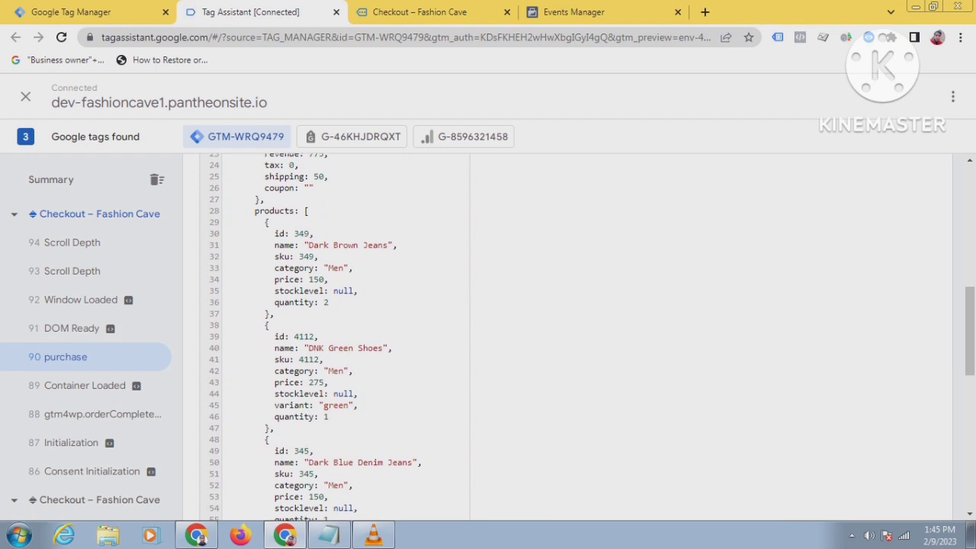
scroll(568, 335, "down", 4)
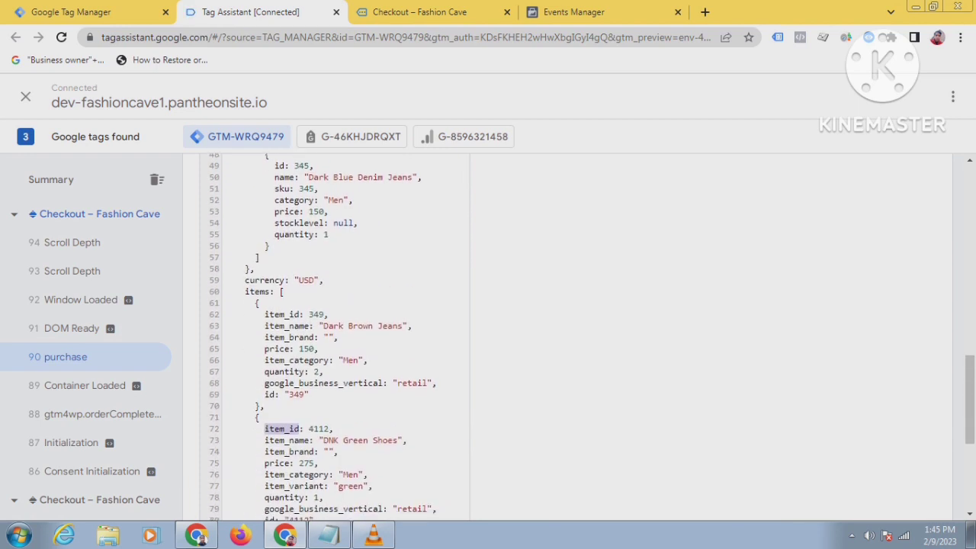
scroll(316, 314, "down", 2)
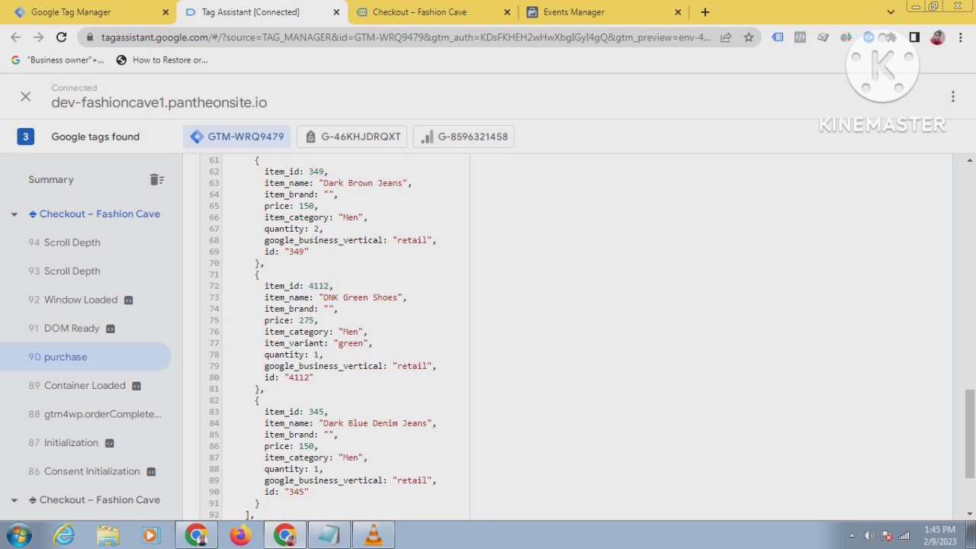
scroll(324, 215, "down", 1)
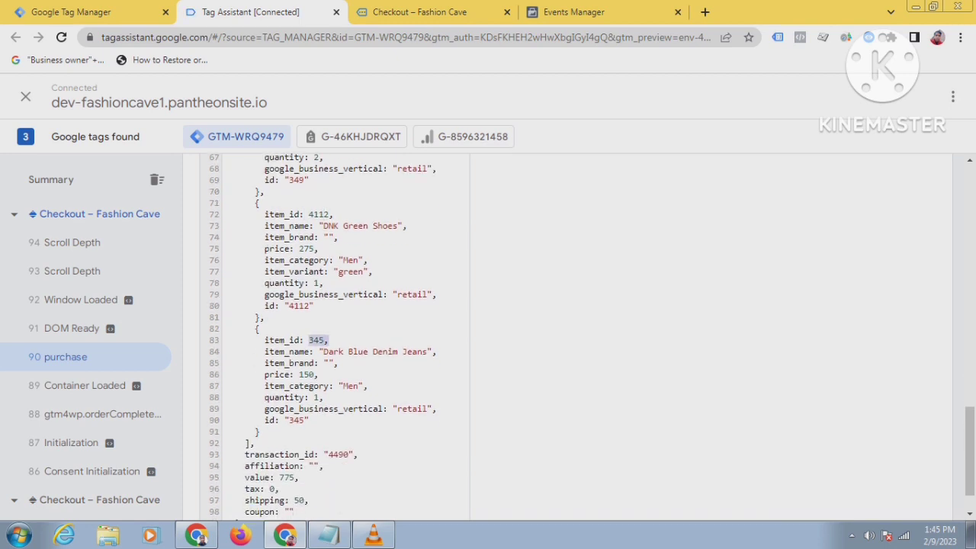
mouse_move(286, 535)
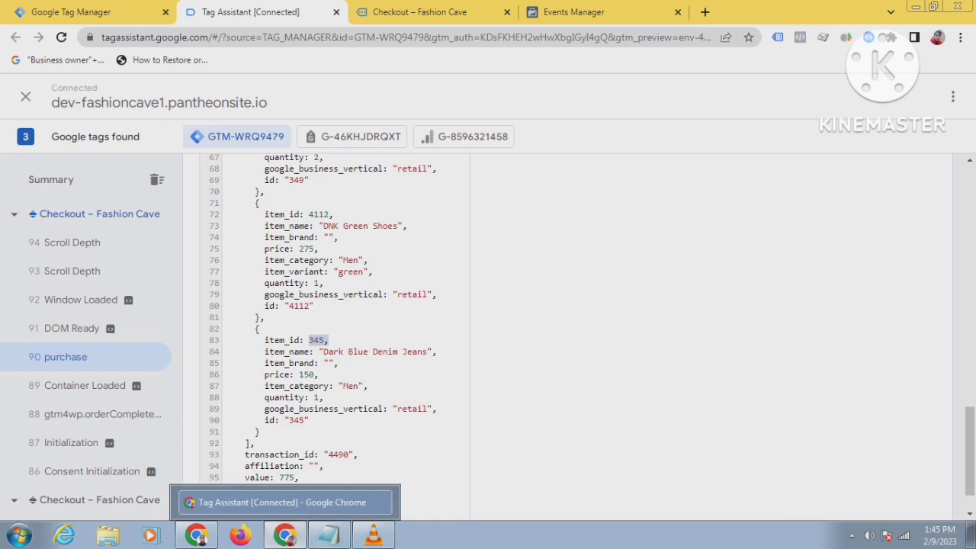
Switch to Google Tag Manager and start a new user-defined variable
left_click(71, 12)
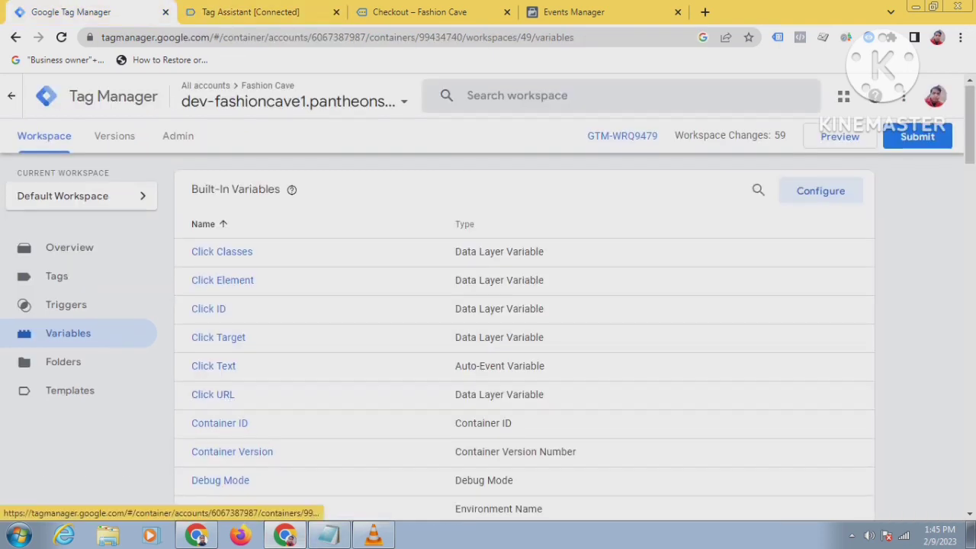
scroll(217, 152, "down", 18)
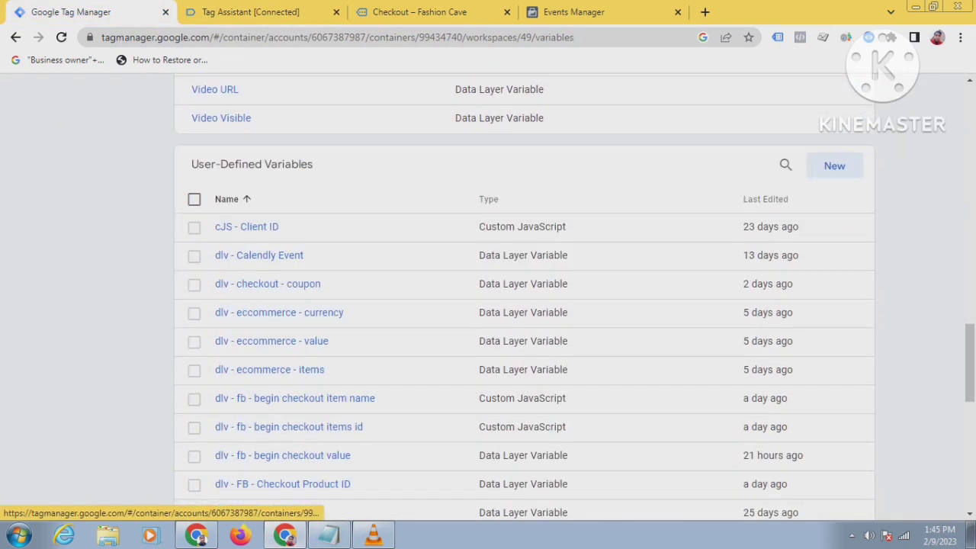
scroll(505, 296, "down", 1)
left_click(834, 100)
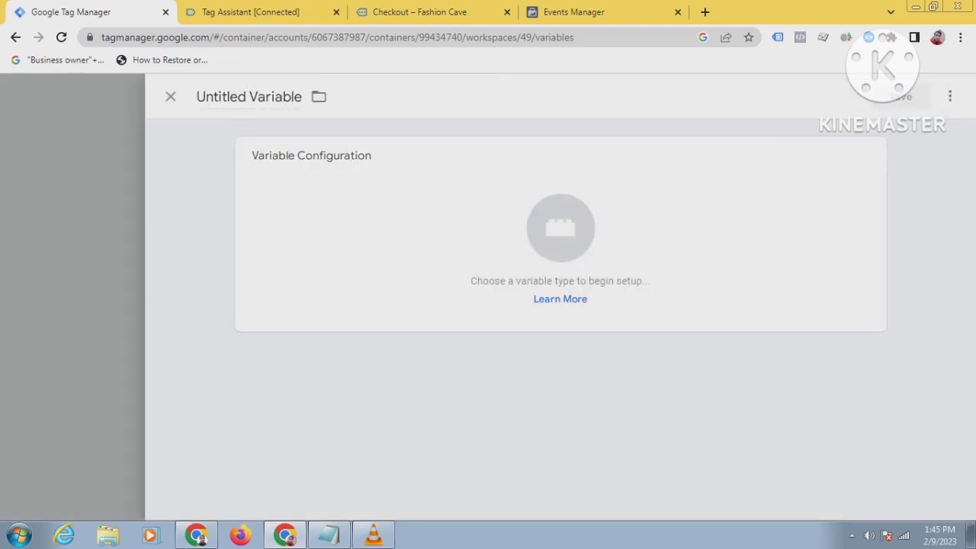
triple_click(230, 97)
left_click(250, 97)
Review the planned purchase variable names and the item_id mapping function in the Notepad notes
left_click(329, 535)
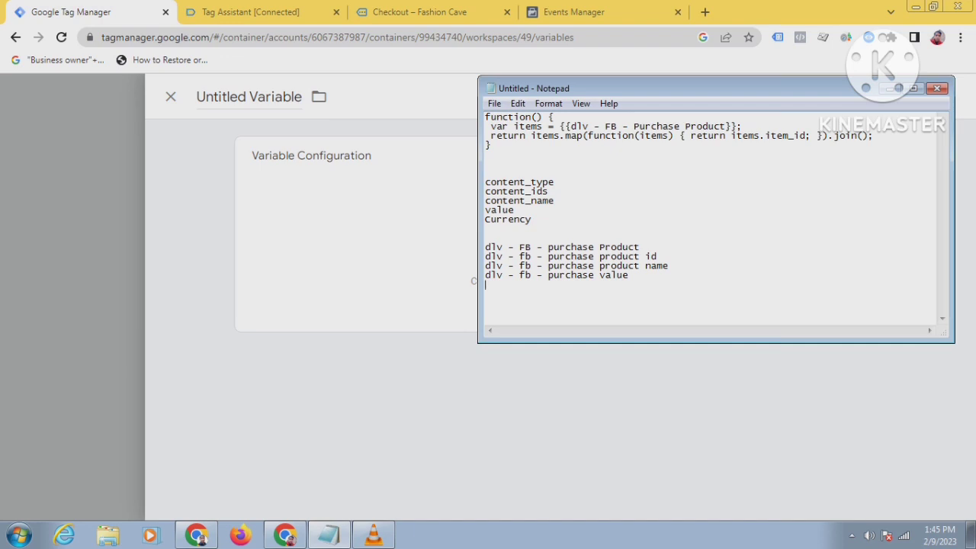
left_click_drag(486, 247, 631, 284)
left_click(634, 266)
left_click_drag(569, 126, 647, 127)
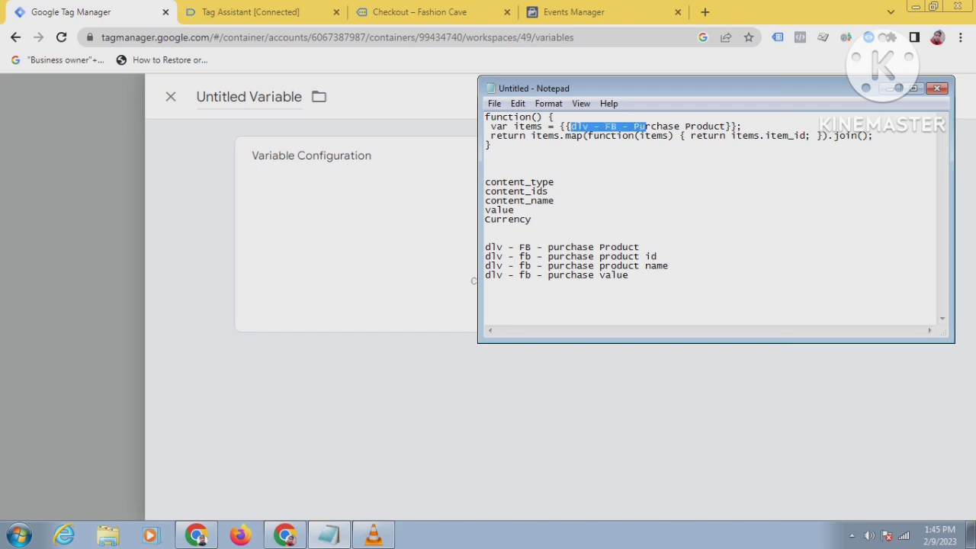
left_click_drag(491, 145, 485, 117)
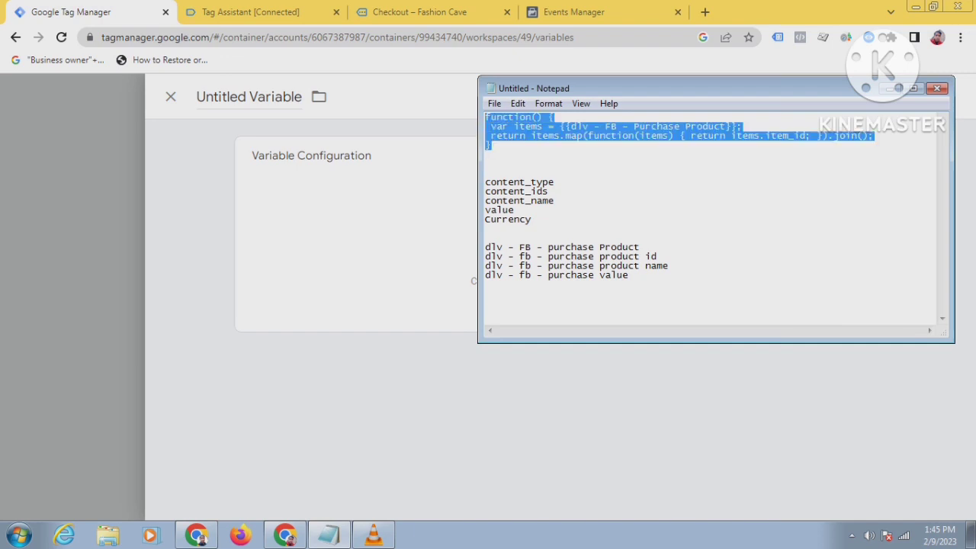
left_click_drag(492, 151, 485, 117)
left_click(490, 154)
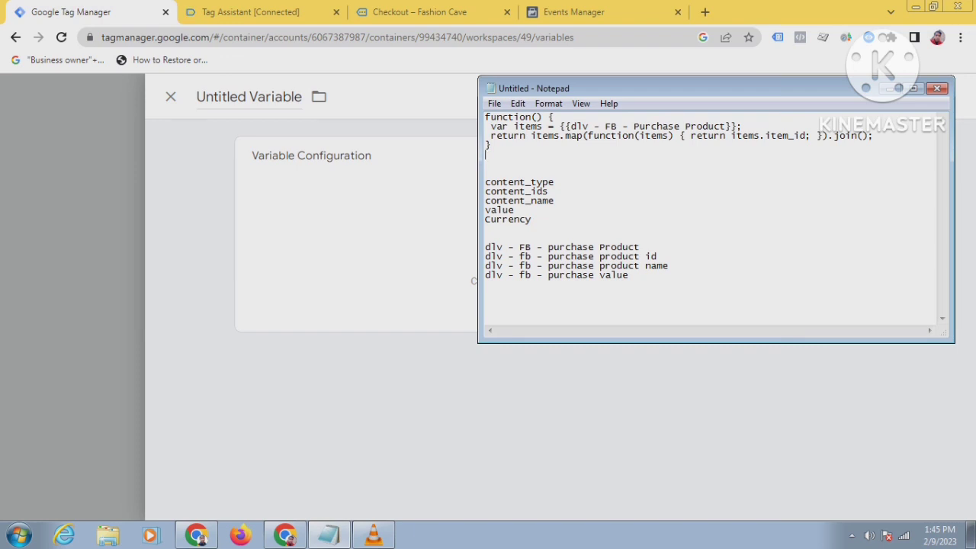
Copy the name "dlv - FB - purchase Product" from the variable list in the notes
left_click_drag(640, 247, 485, 247)
right_click(510, 245)
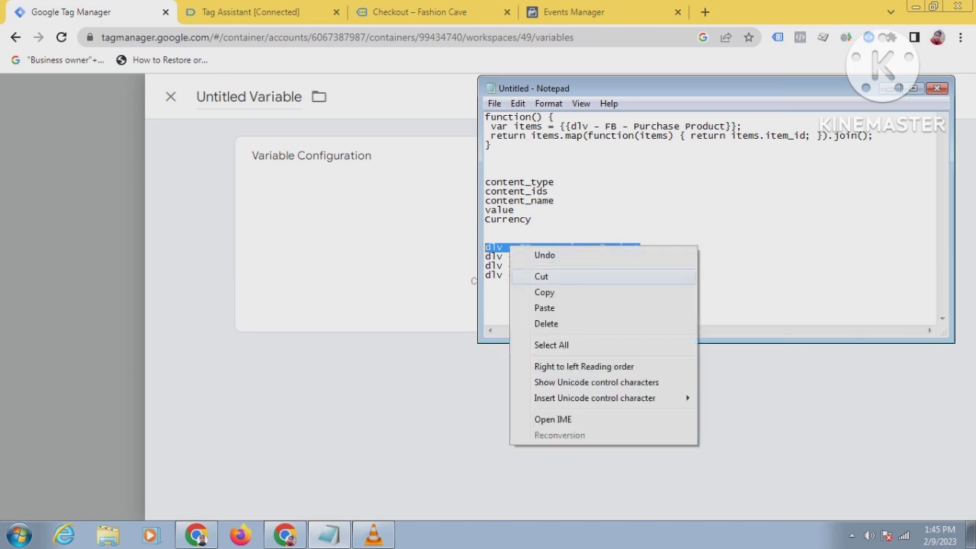
left_click(534, 292)
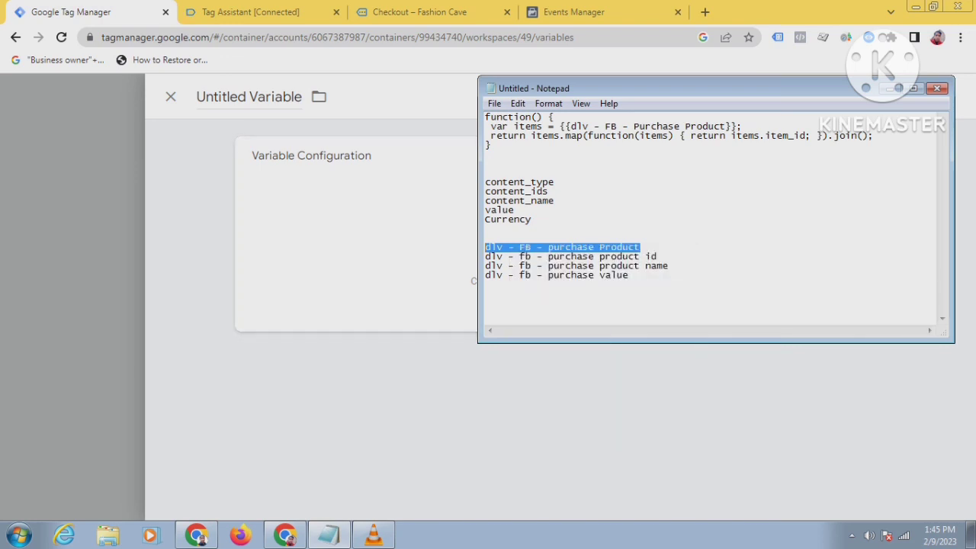
Name the new variable "dlv - FB - Purchase Product", copying the name from the function in the notes
left_click_drag(571, 126, 726, 125)
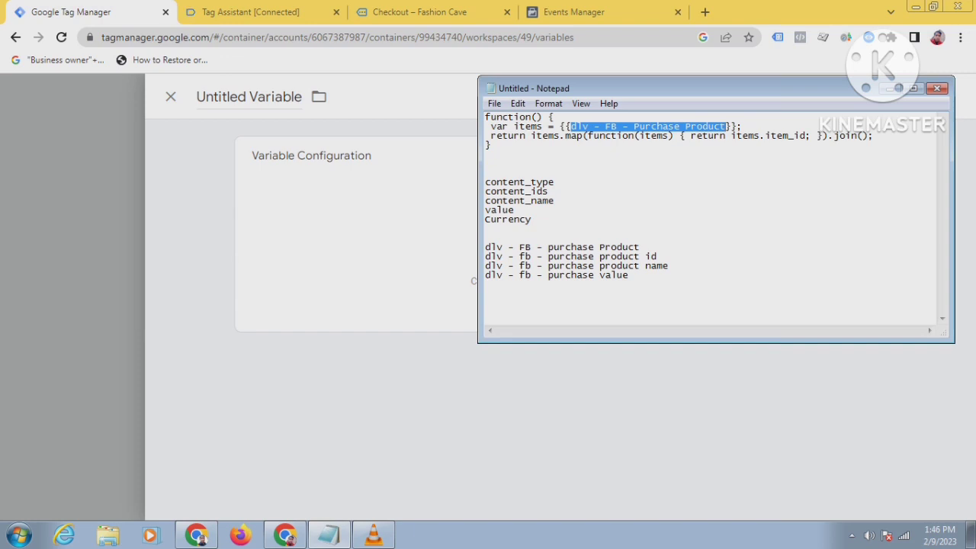
right_click(614, 126)
left_click(649, 175)
double_click(221, 97)
left_click(220, 97)
triple_click(263, 97)
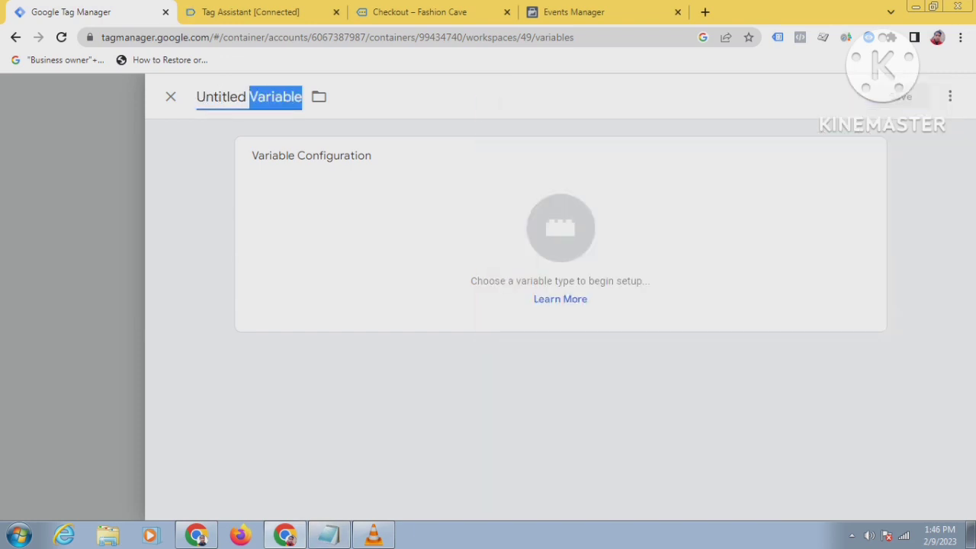
right_click(263, 94)
left_click(320, 159)
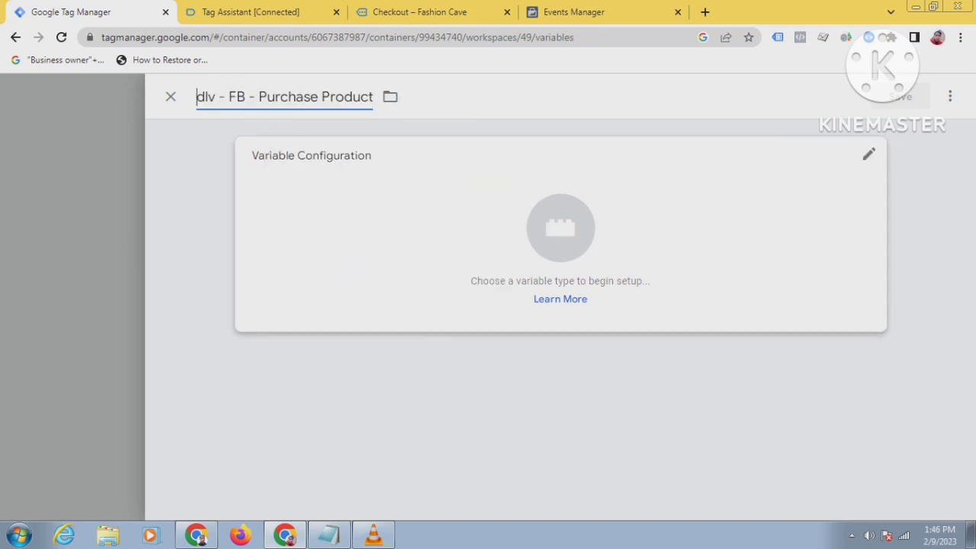
Set the new variable's type to Data Layer Variable
left_click(560, 245)
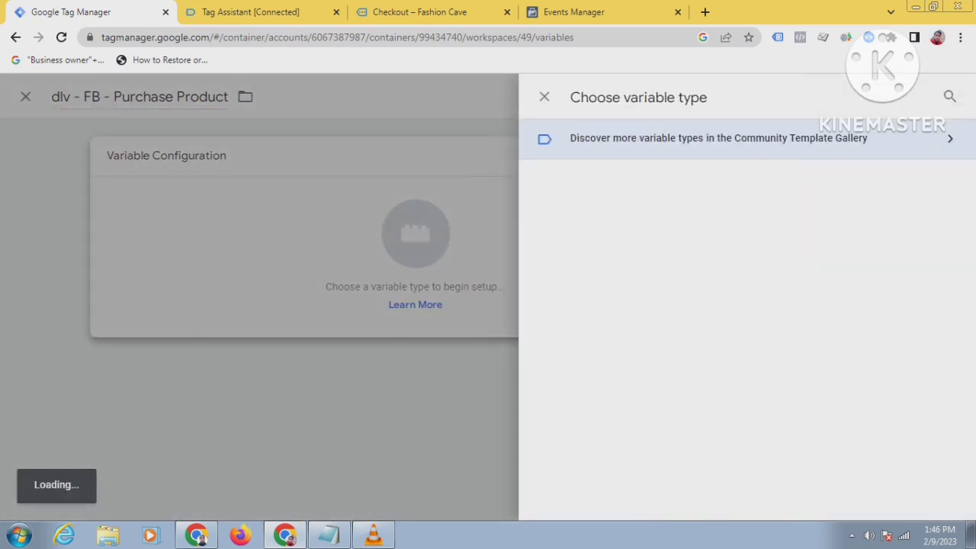
scroll(580, 258, "down", 2)
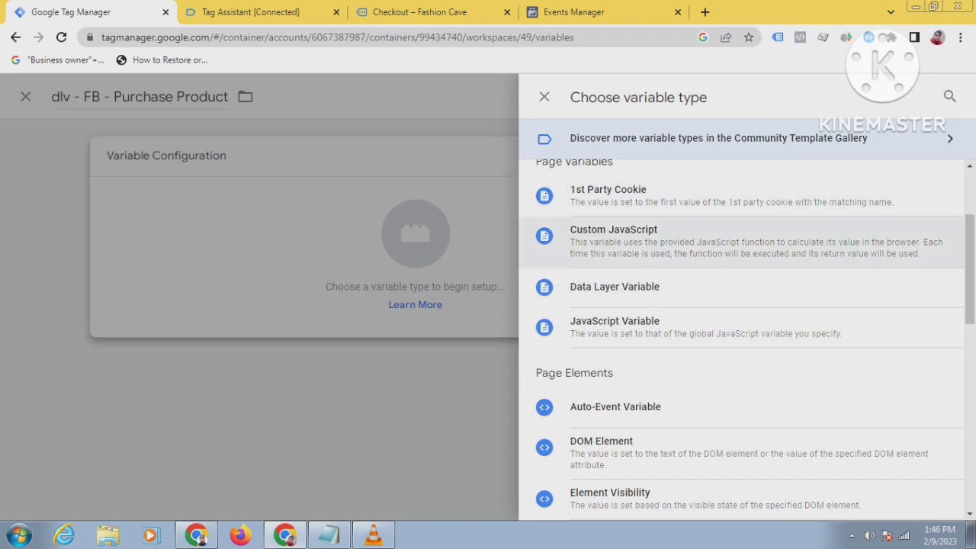
left_click(752, 287)
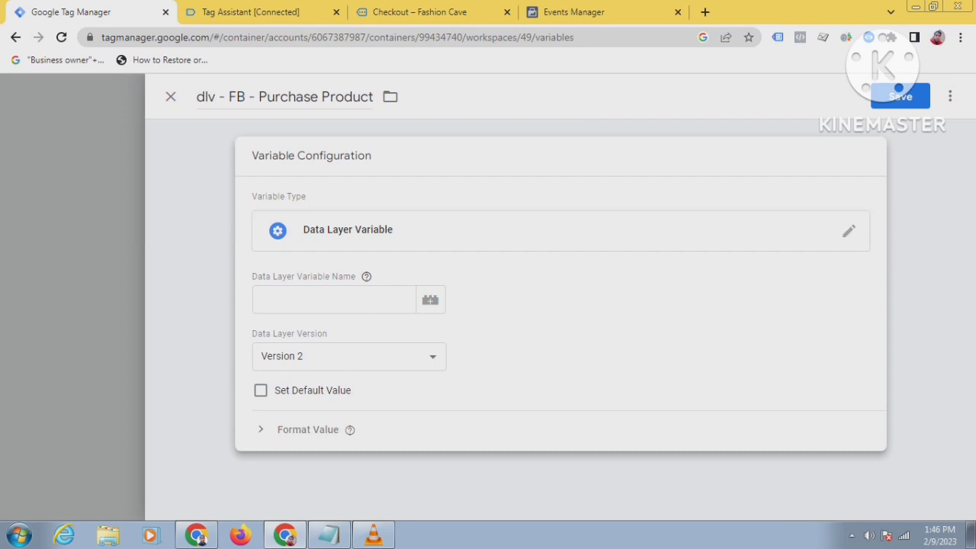
Enter "ecommerce." as the start of the Data Layer Variable Name, copying the ecommerce key from the purchase event's data layer in Tag Assistant
left_click(250, 13)
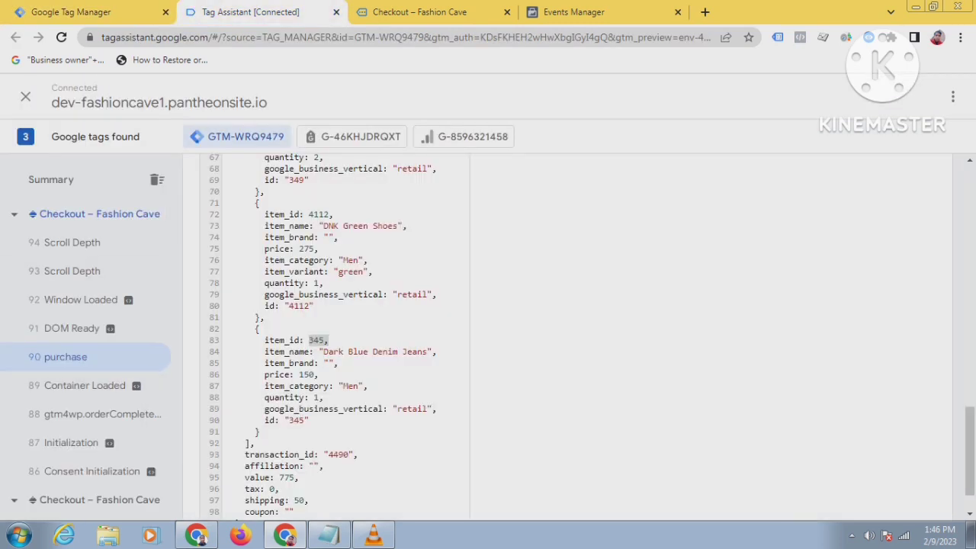
scroll(458, 335, "up", 3)
scroll(336, 336, "up", 3)
scroll(336, 335, "up", 5)
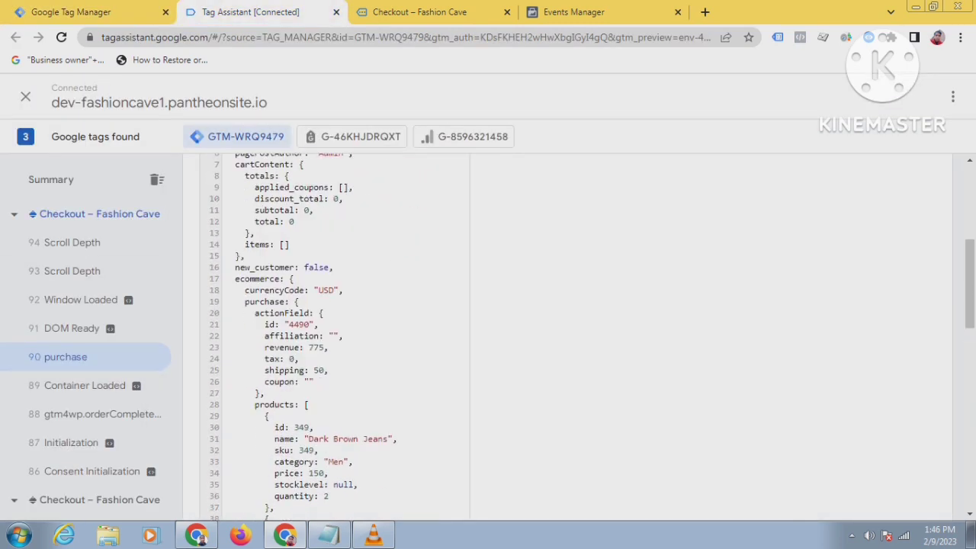
double_click(257, 299)
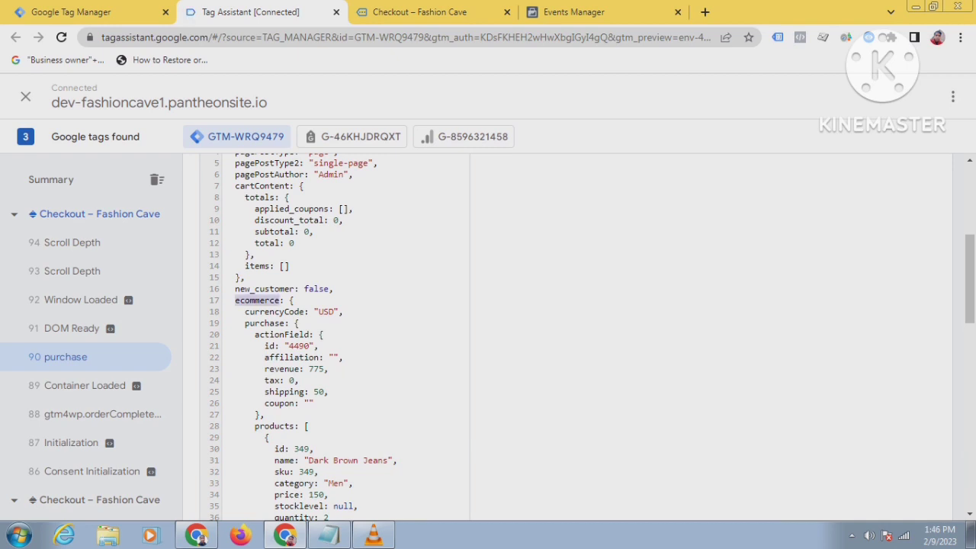
right_click(258, 302)
left_click(273, 311)
left_click(71, 11)
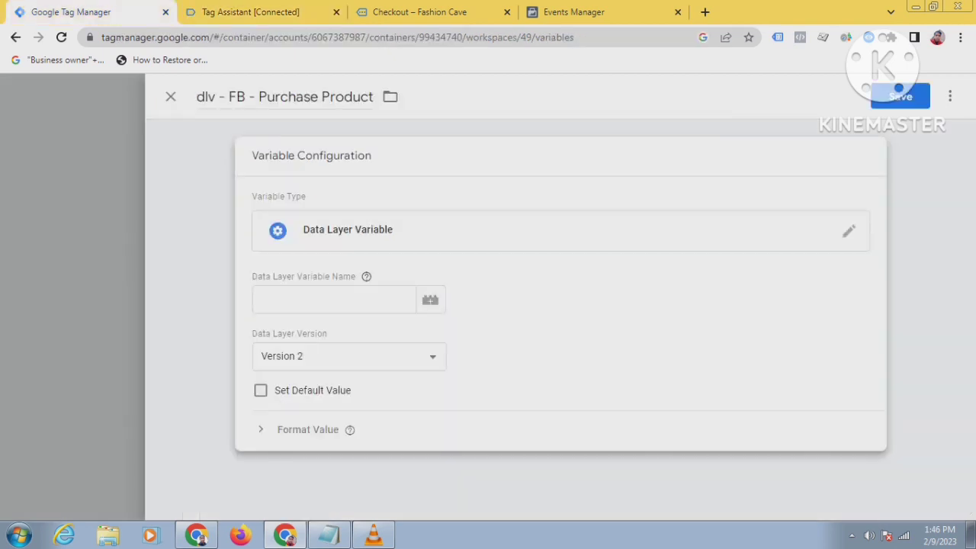
left_click(290, 303)
right_click(290, 305)
left_click(306, 392)
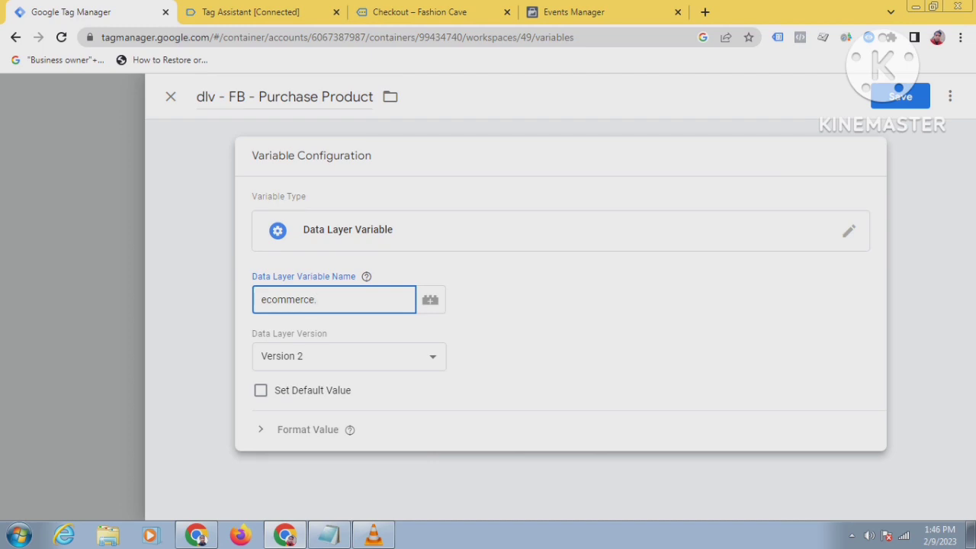
Complete the Data Layer Variable Name as "ecommerce.items", copying the items key from the purchase event's data layer
left_click(251, 13)
scroll(488, 335, "down", 5)
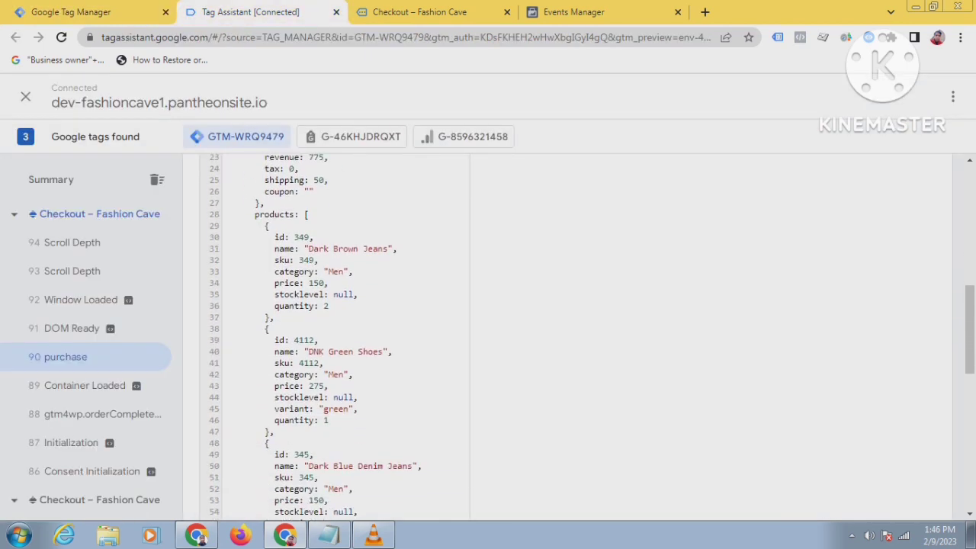
double_click(257, 435)
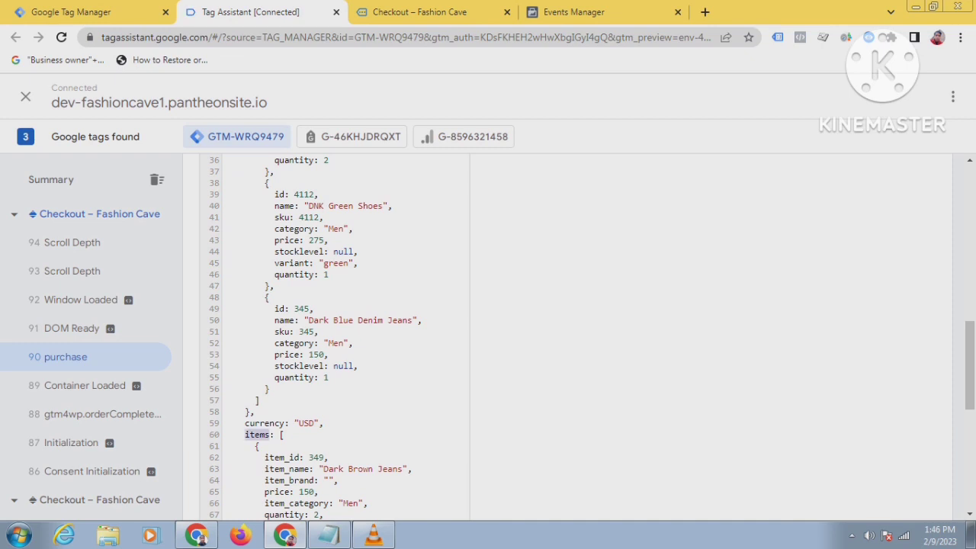
right_click(257, 435)
left_click(283, 347)
key("ctrl+1")
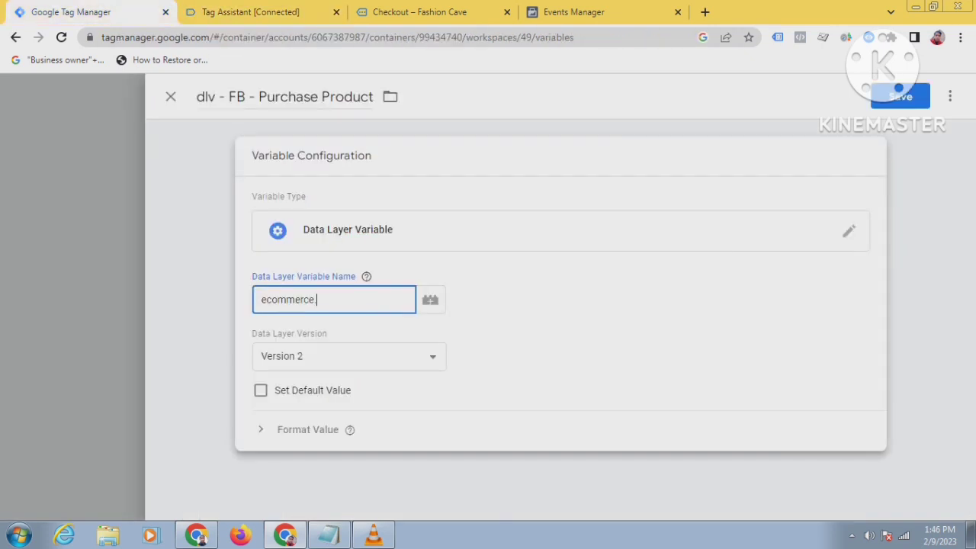
right_click(337, 300)
left_click(366, 389)
key("ctrl+a")
left_click(319, 299)
Check the function in the Notepad notes and its reference to the "dlv - FB - Purchase Product" variable
left_click(328, 536)
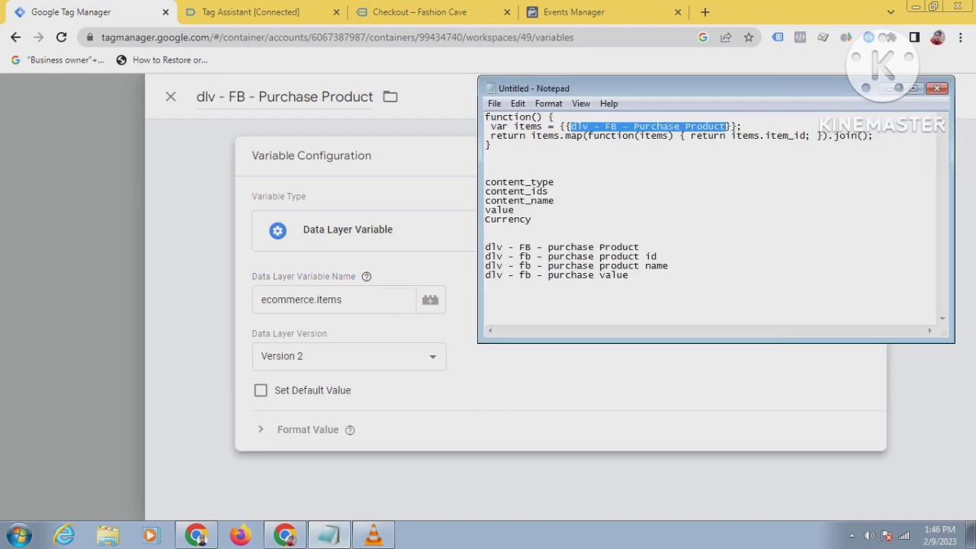
left_click_drag(493, 145, 485, 117)
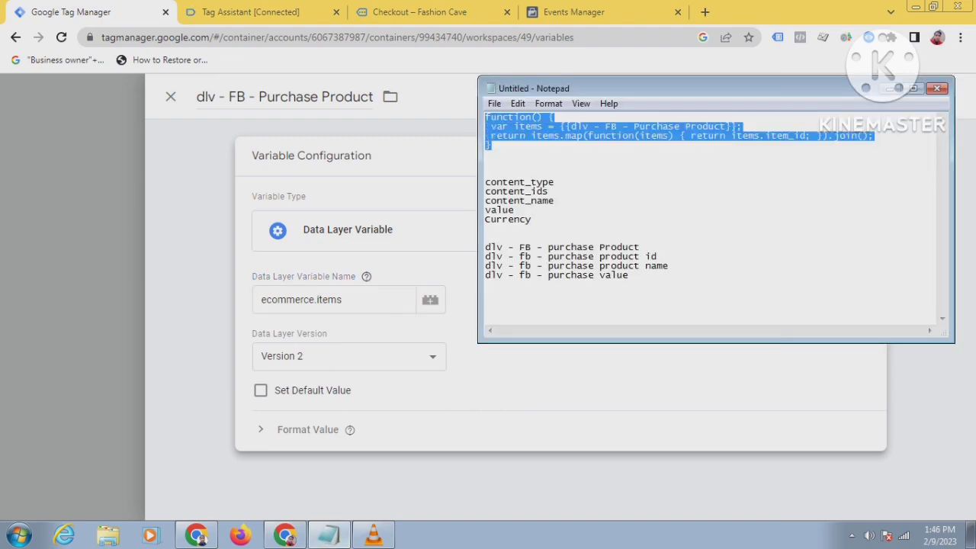
left_click(493, 145)
left_click_drag(570, 126, 726, 127)
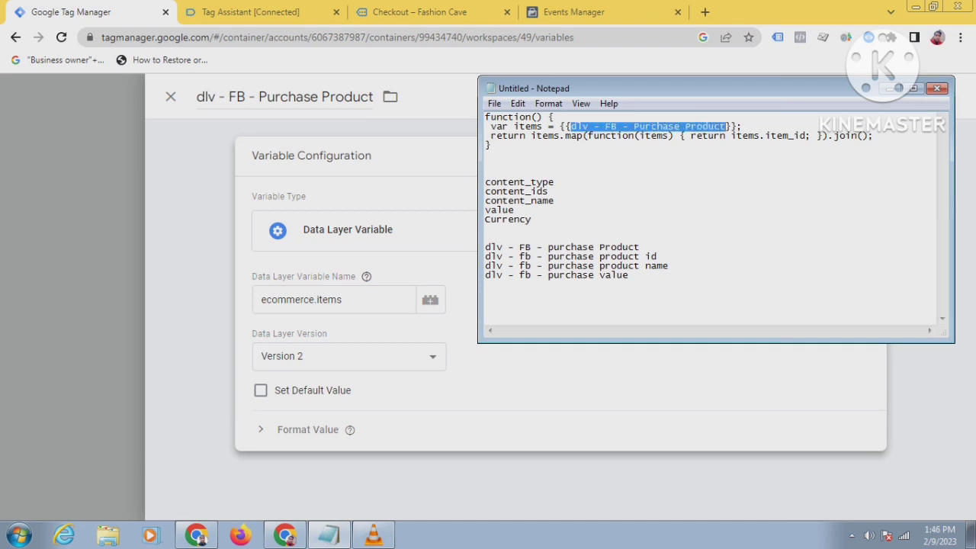
left_click(635, 127)
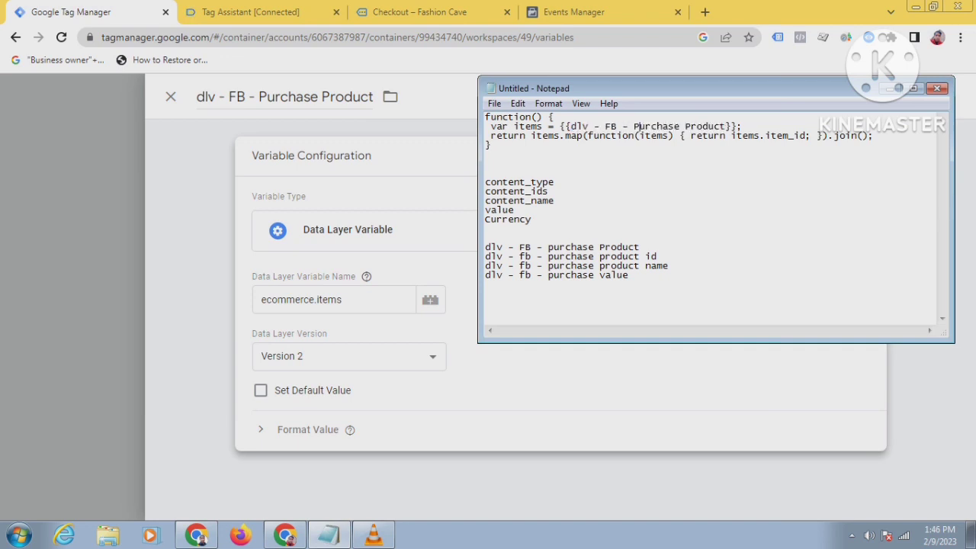
key("alt+Tab")
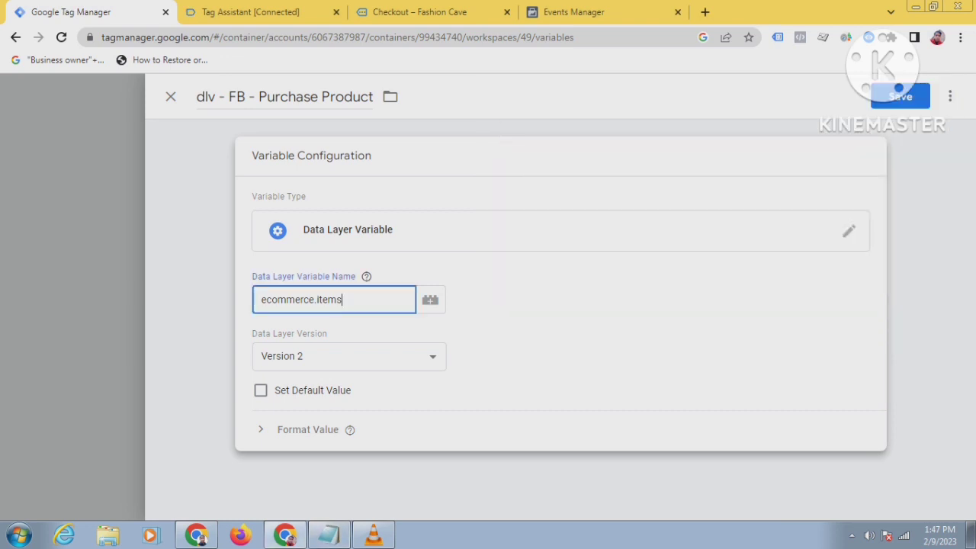
Examine the product entries of the items array in the purchase event's data layer in Tag Assistant
left_click(243, 12)
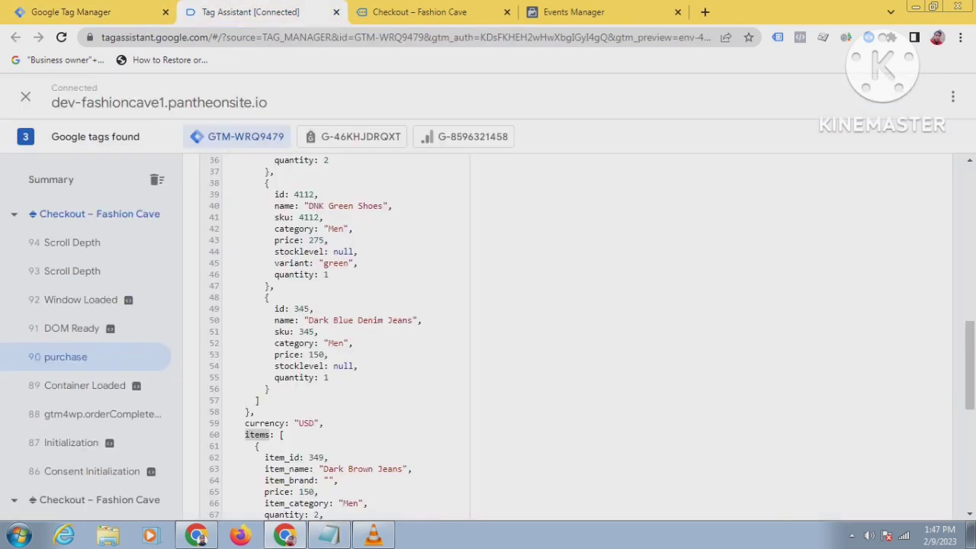
scroll(381, 335, "down", 1)
scroll(569, 336, "up", 5)
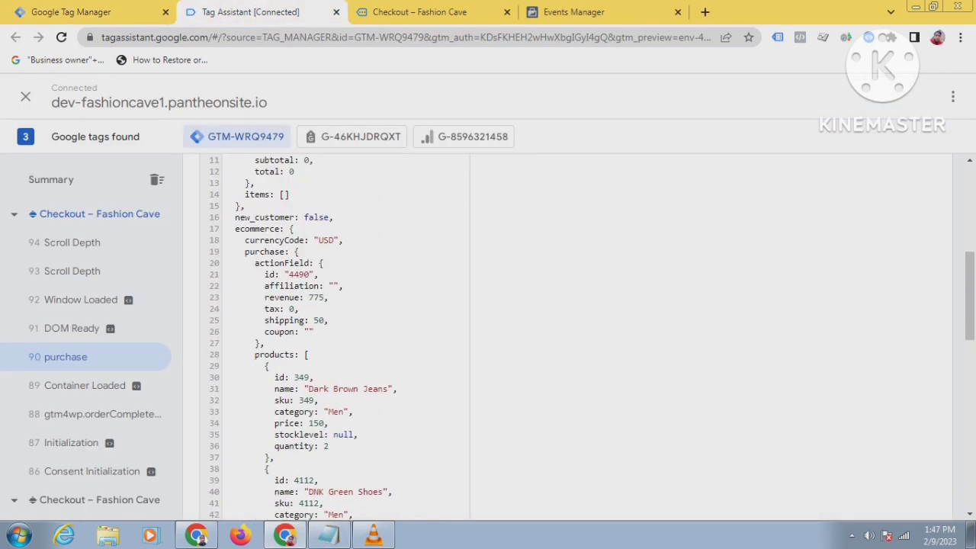
scroll(568, 335, "down", 6)
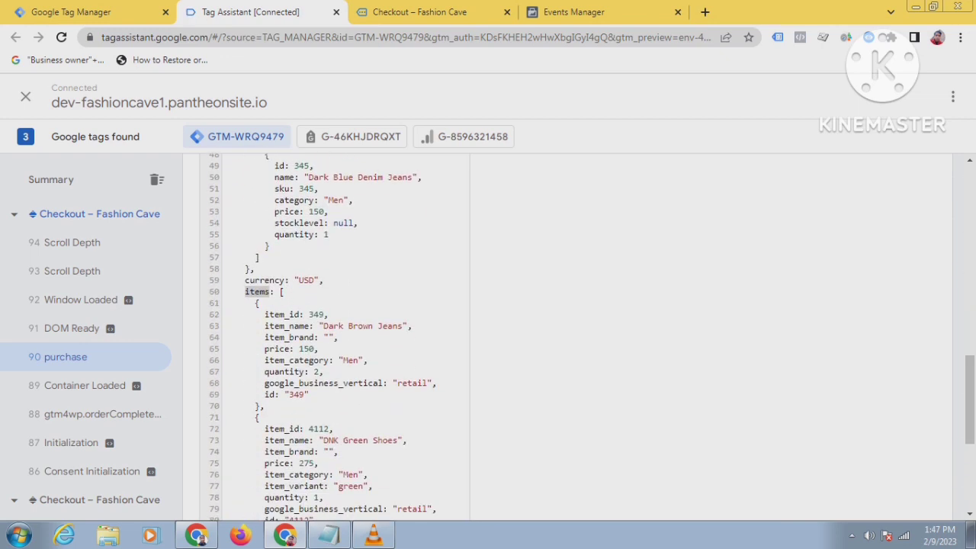
left_click_drag(265, 315, 340, 453)
scroll(339, 453, "down", 4)
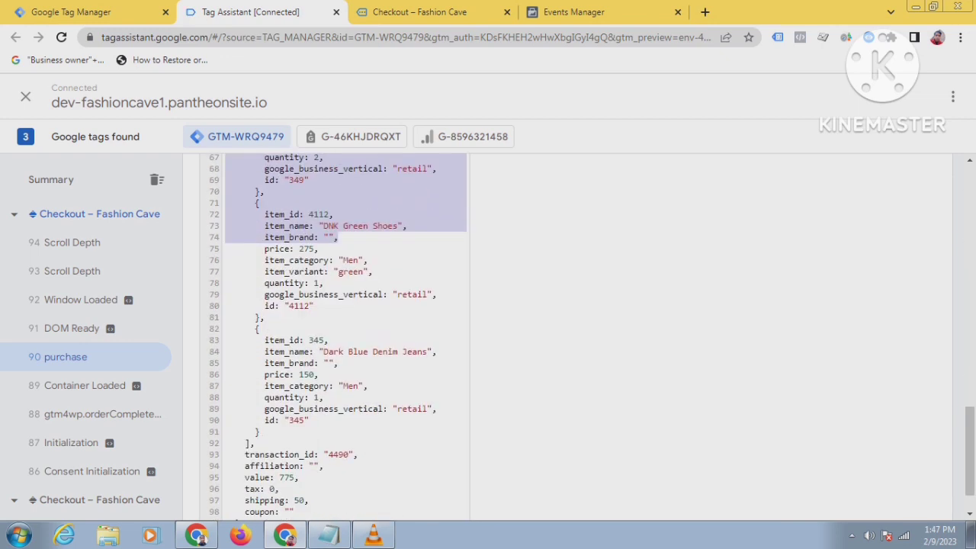
scroll(328, 329, "up", 2)
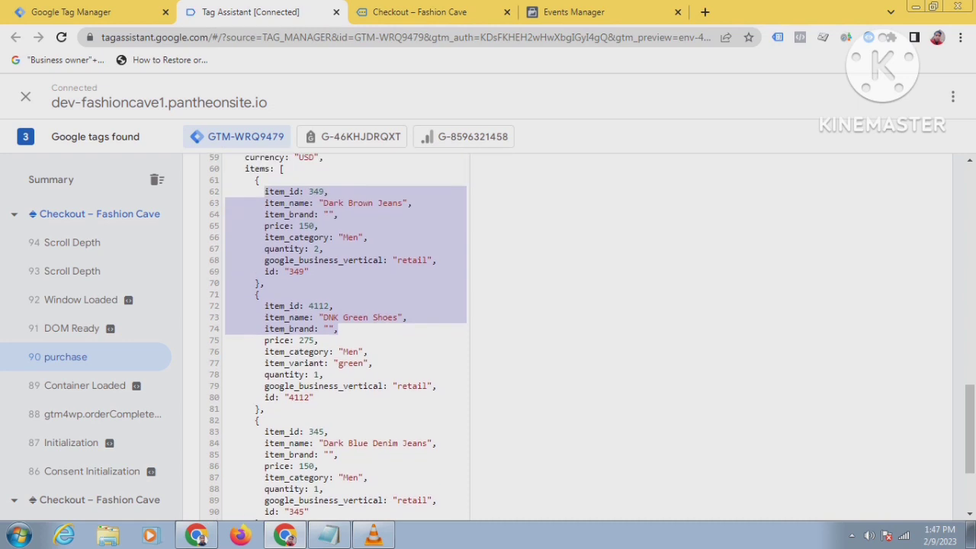
left_click(328, 329)
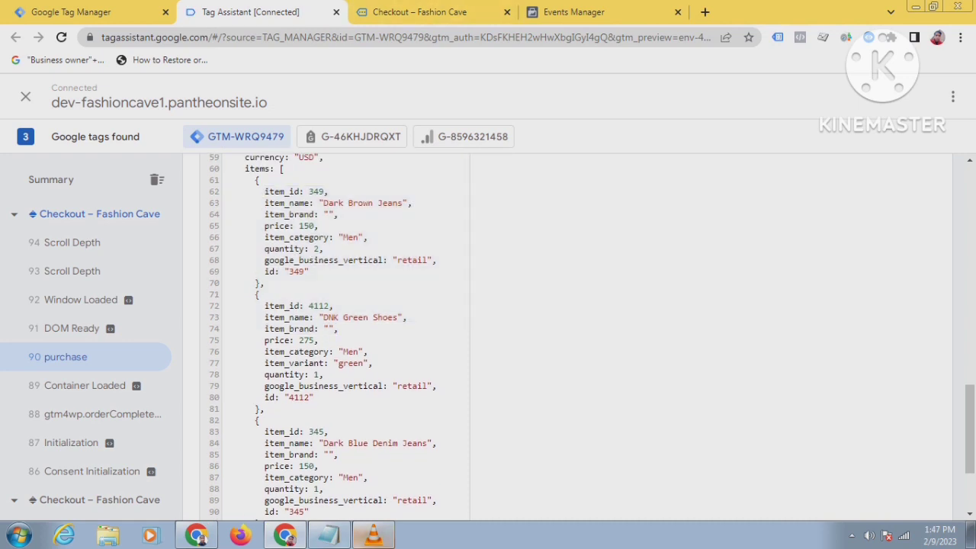
Compare the items variable and item_id return value of the Notepad function with the item_id keys in the data layer
mouse_move(328, 534)
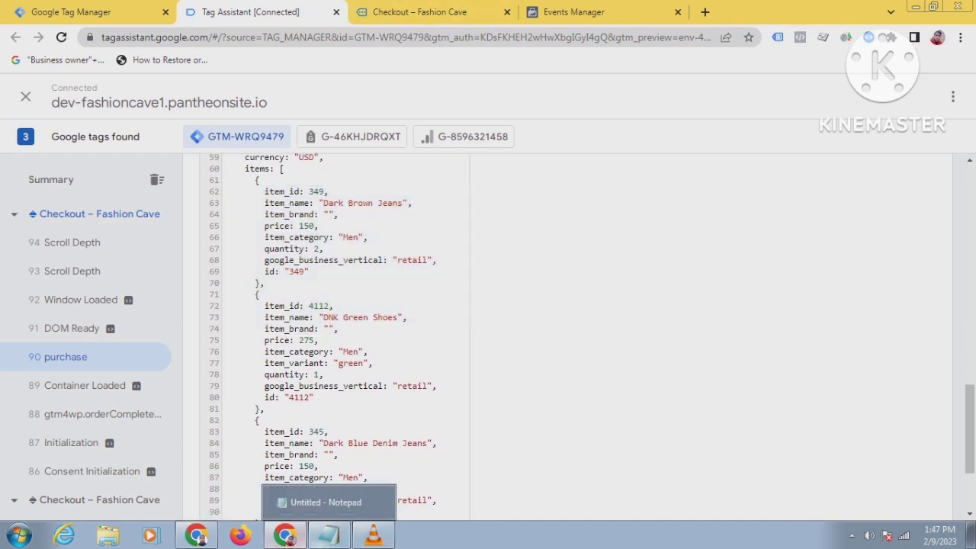
left_click(328, 533)
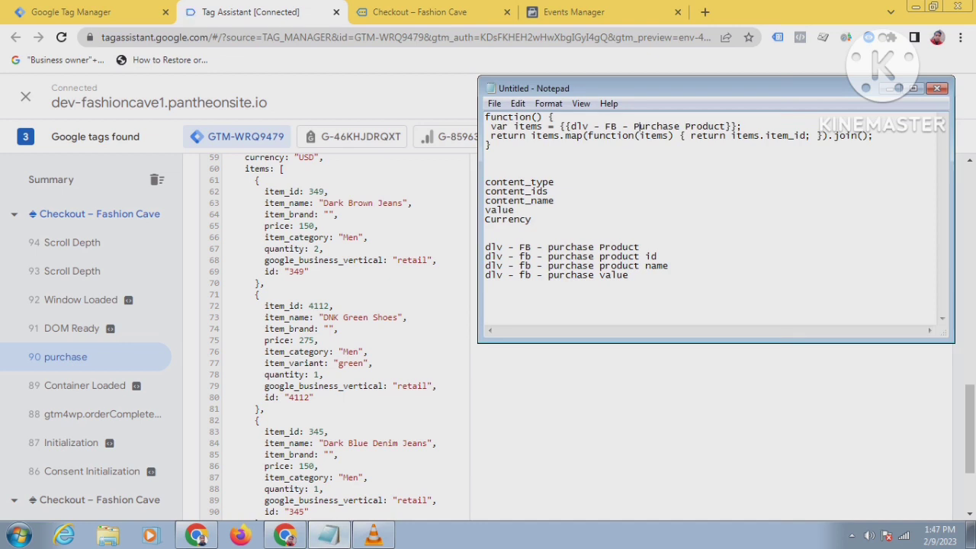
left_click(285, 306)
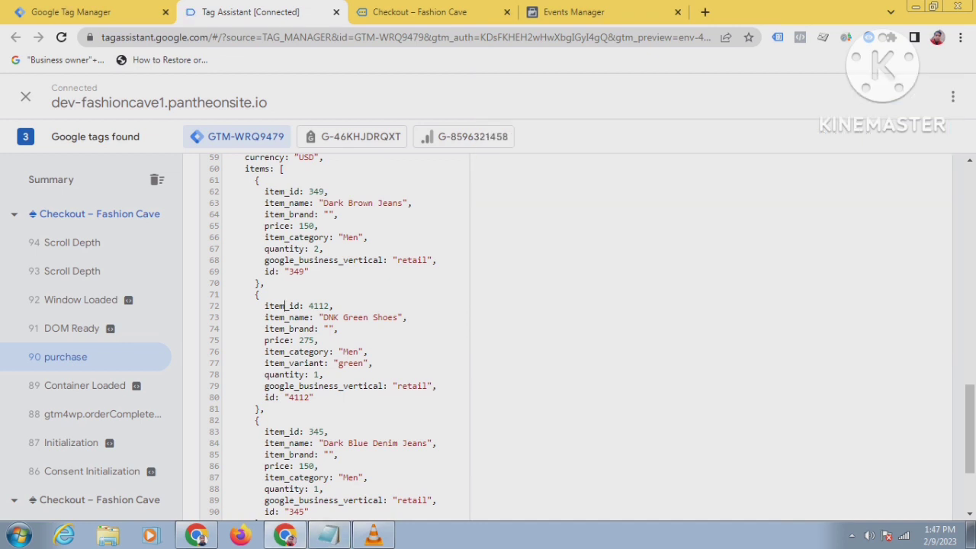
left_click(328, 534)
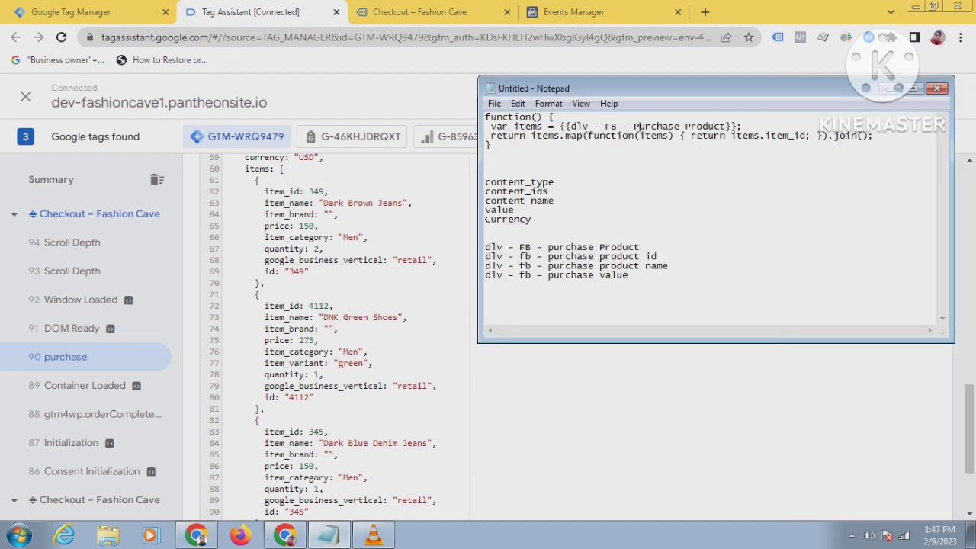
left_click_drag(543, 127, 526, 127)
left_click_drag(765, 136, 807, 135)
left_click(785, 136)
double_click(785, 136)
left_click(785, 136)
left_click_drag(766, 136, 800, 136)
left_click(487, 154)
Copy the complete item_id mapping function from the Notepad notes
left_click_drag(492, 144, 485, 116)
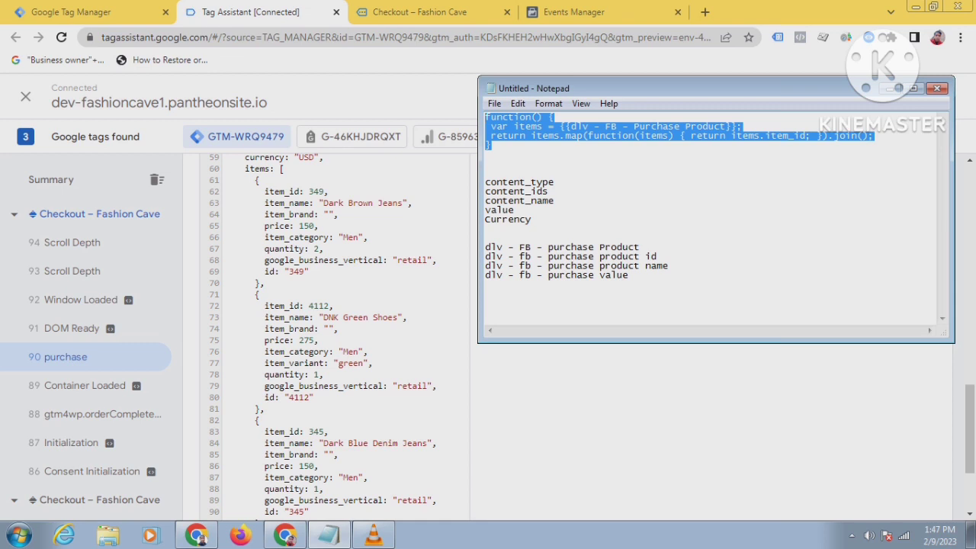
right_click(527, 126)
left_click(562, 174)
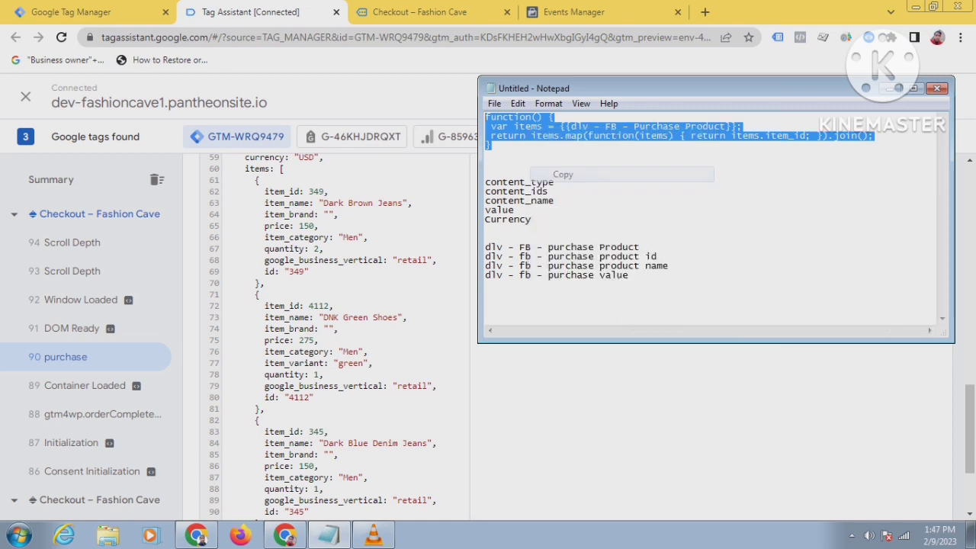
left_click(486, 172)
Save the "dlv - FB - Purchase Product" variable in Tag Manager and start a new user-defined variable
left_click(72, 12)
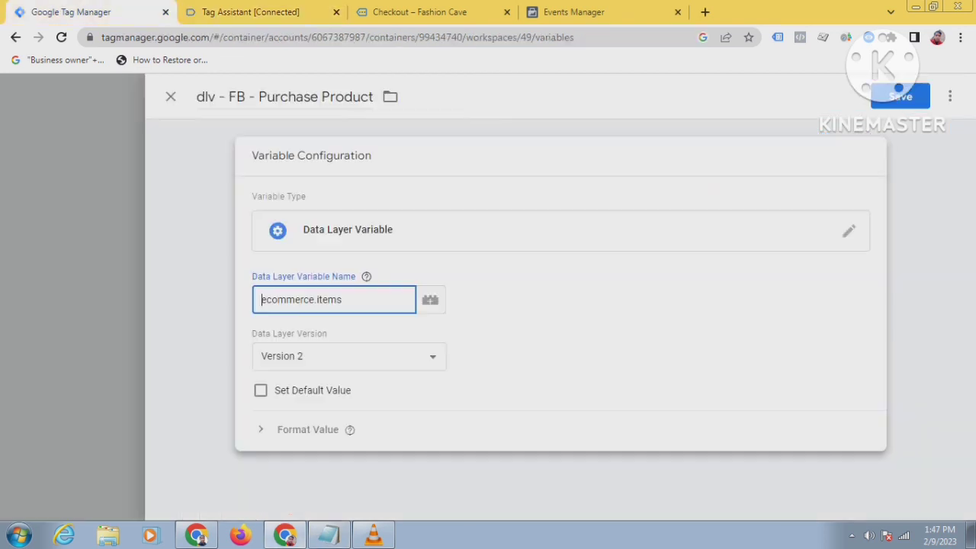
left_click(900, 96)
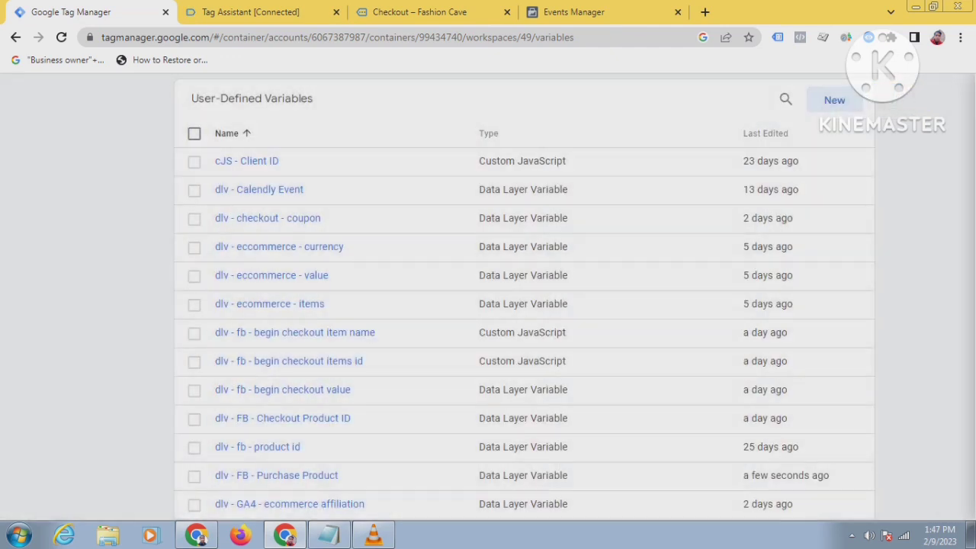
left_click(834, 100)
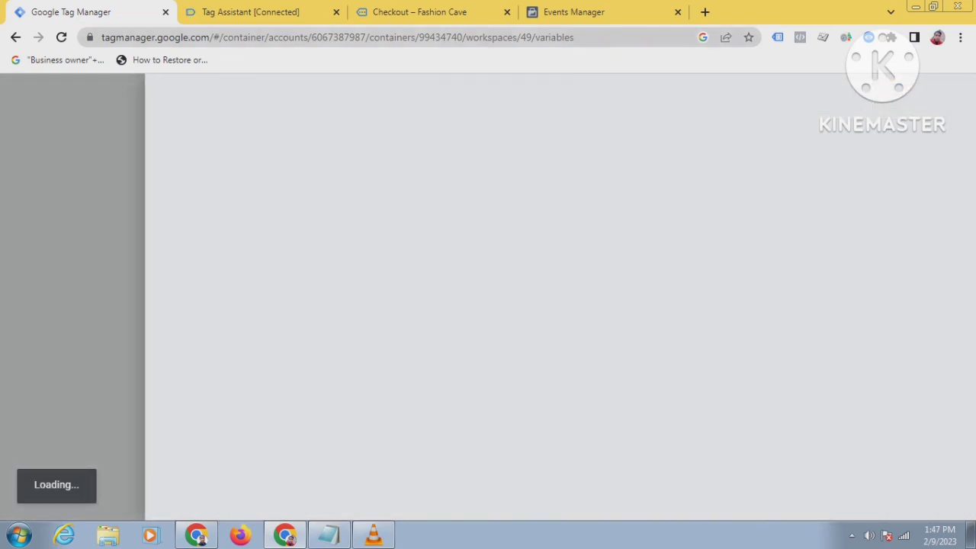
Name the new variable "dlv - fb - purchase product id", copying the name from the variable list in the notes
left_click(330, 536)
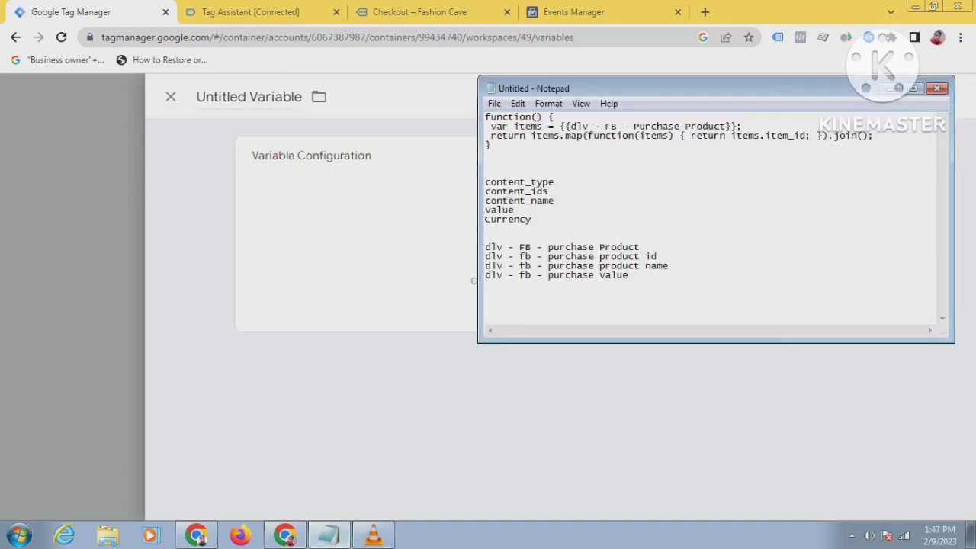
left_click_drag(657, 257, 485, 258)
right_click(502, 257)
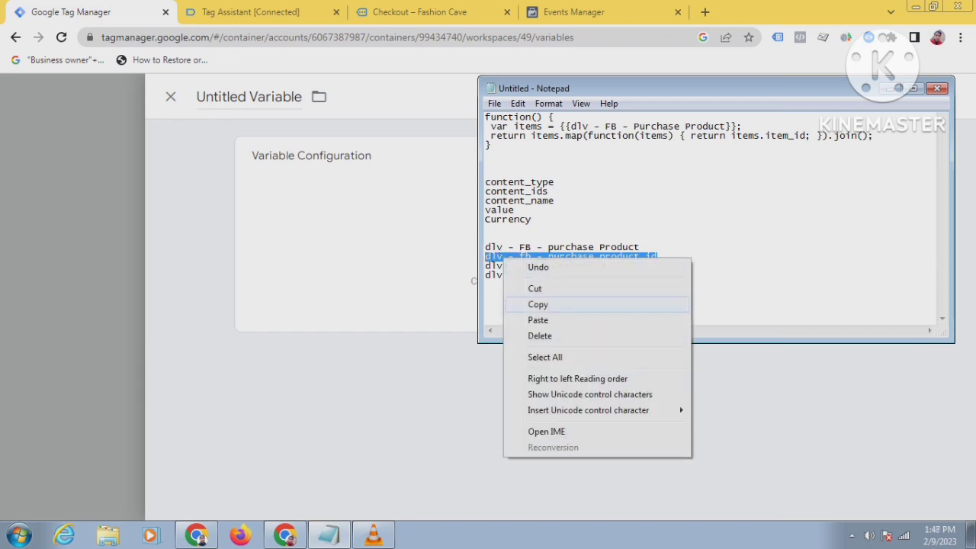
left_click(526, 304)
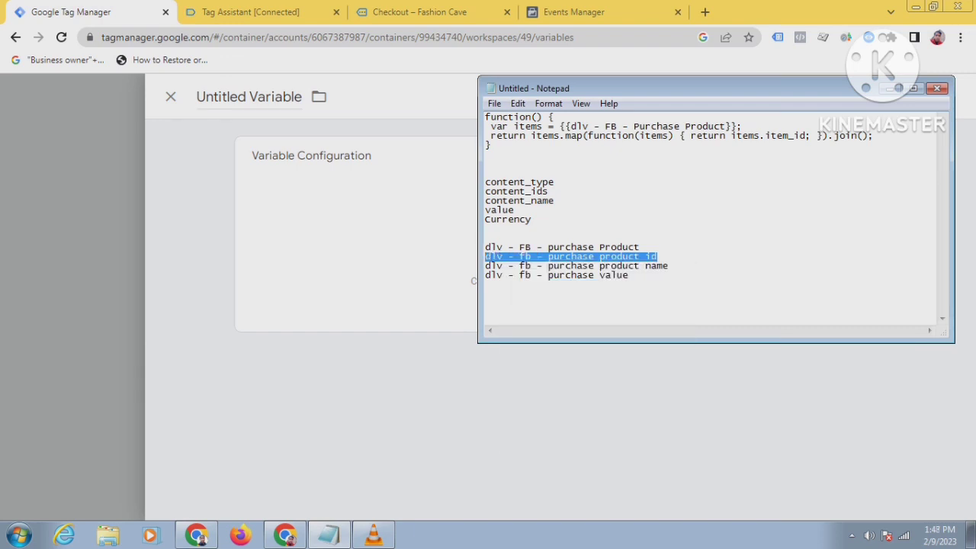
left_click(249, 97)
right_click(250, 100)
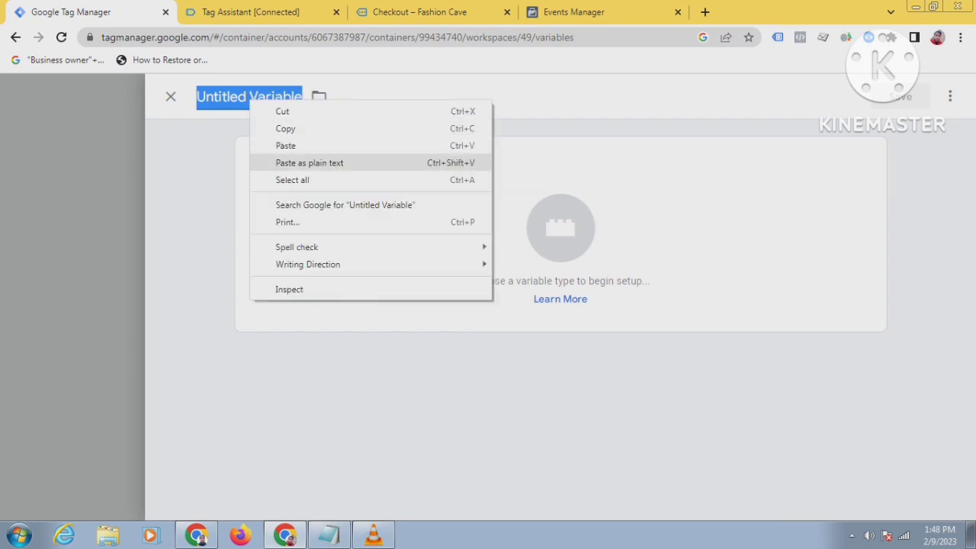
left_click(305, 144)
Set the type of the "dlv - fb - purchase product id" variable to Custom JavaScript
left_click(561, 234)
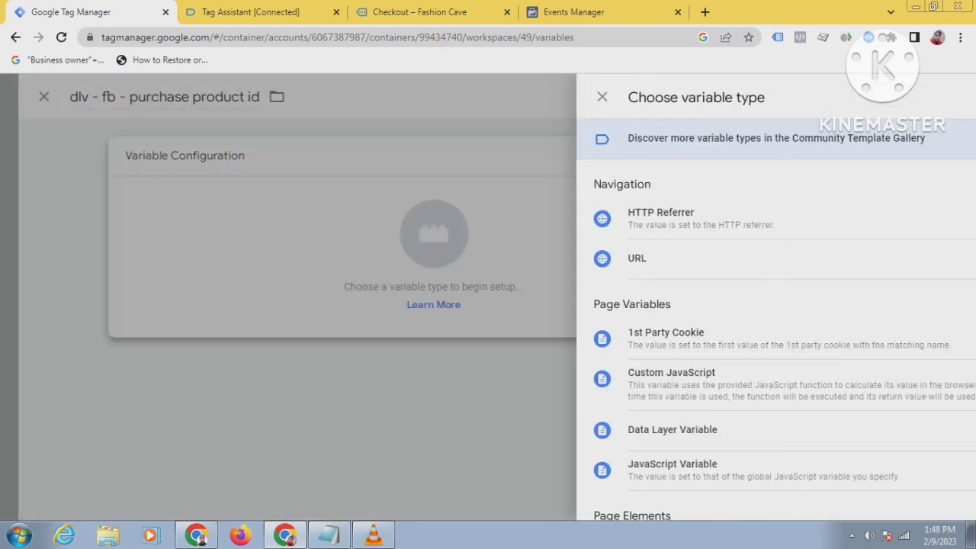
scroll(740, 343, "down", 1)
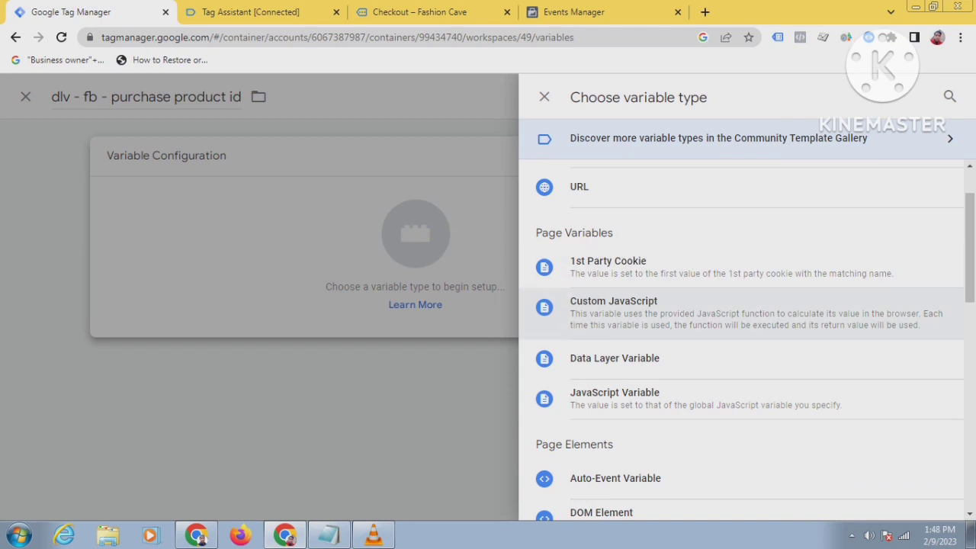
left_click(614, 309)
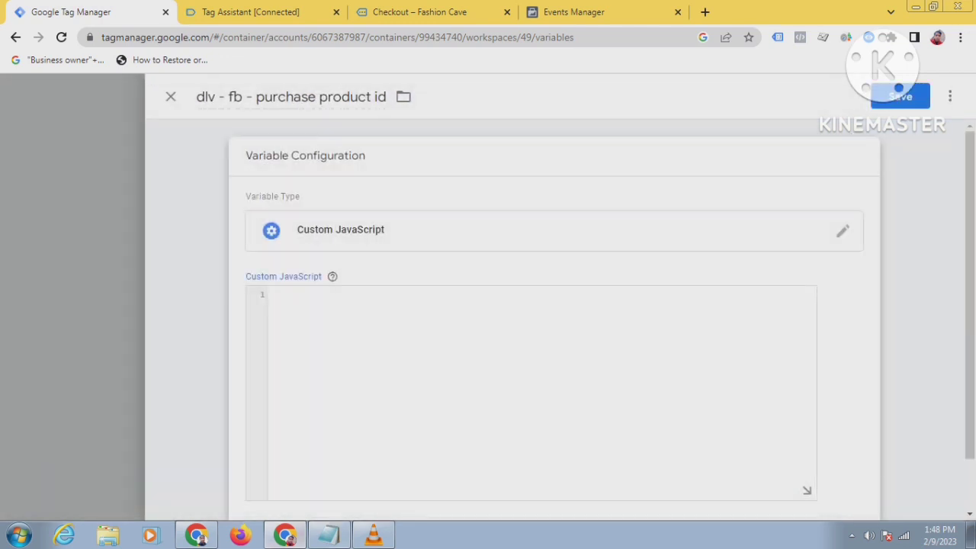
Copy the item_id mapping function from the Notepad notes into the code of the "dlv - fb - purchase product id" variable
mouse_move(329, 534)
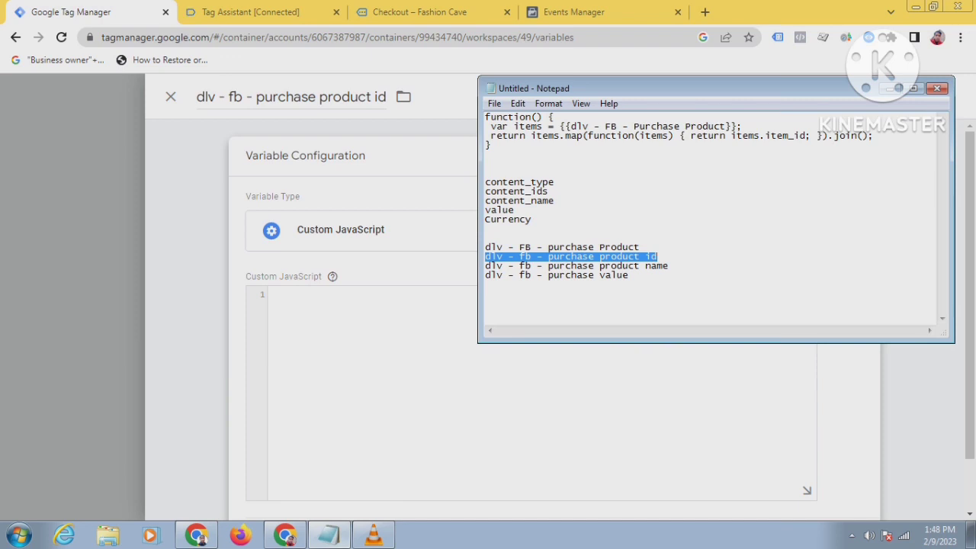
left_click_drag(494, 145, 486, 118)
right_click(513, 129)
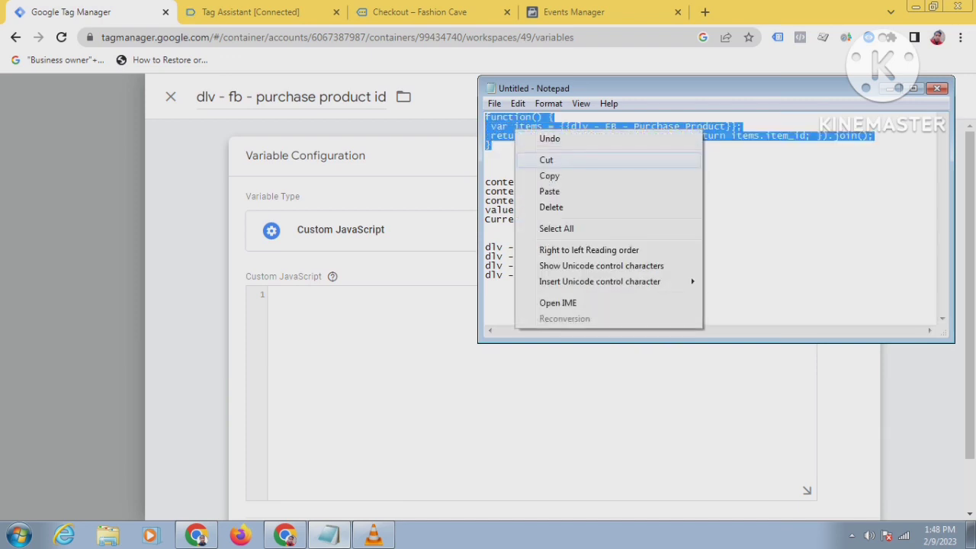
left_click(519, 177)
right_click(319, 301)
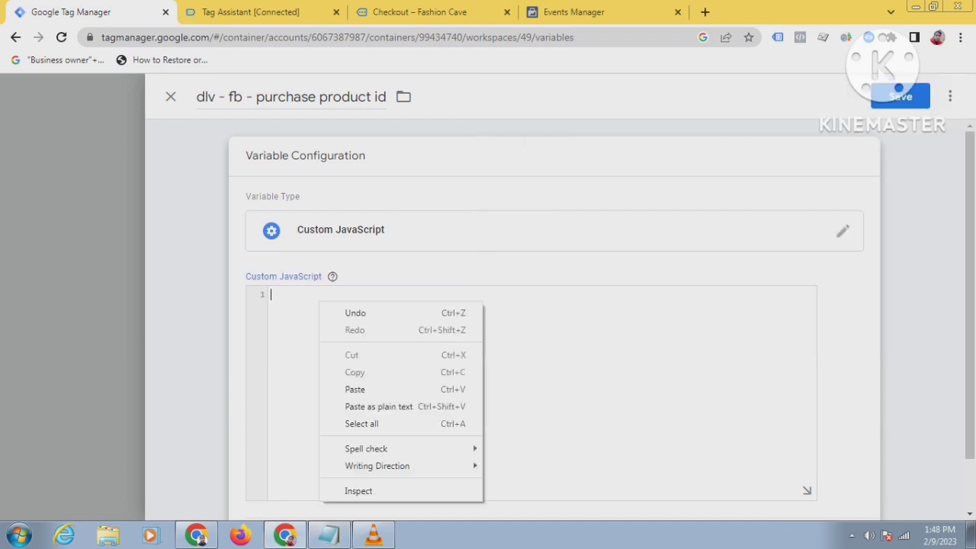
left_click(349, 387)
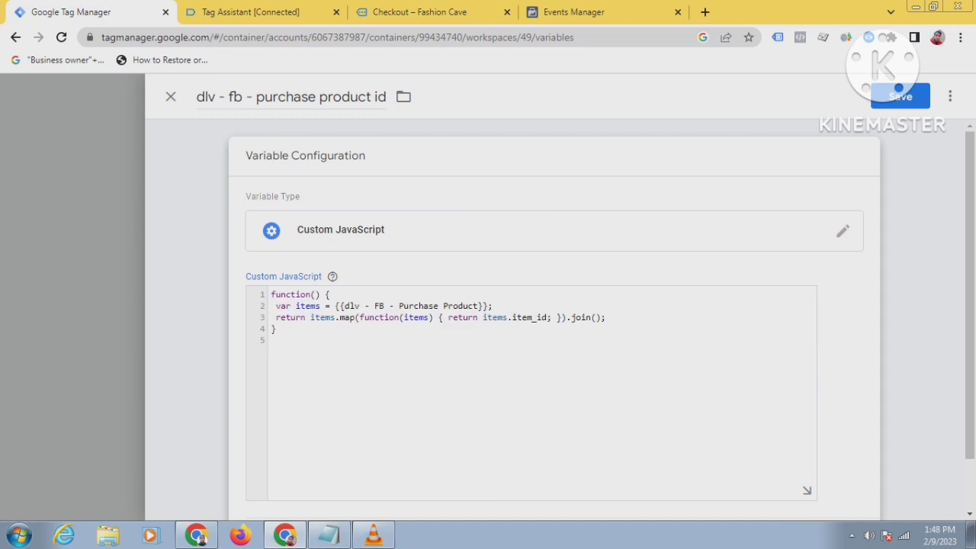
Compare the item_id key in the pasted function with the items array of the purchase event in Tag Assistant
left_click_drag(512, 317, 548, 318)
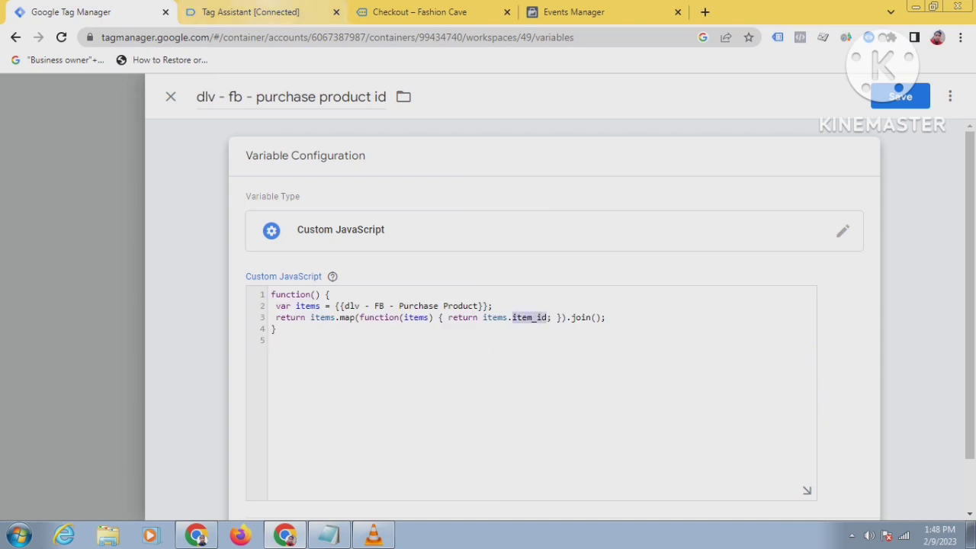
left_click(252, 12)
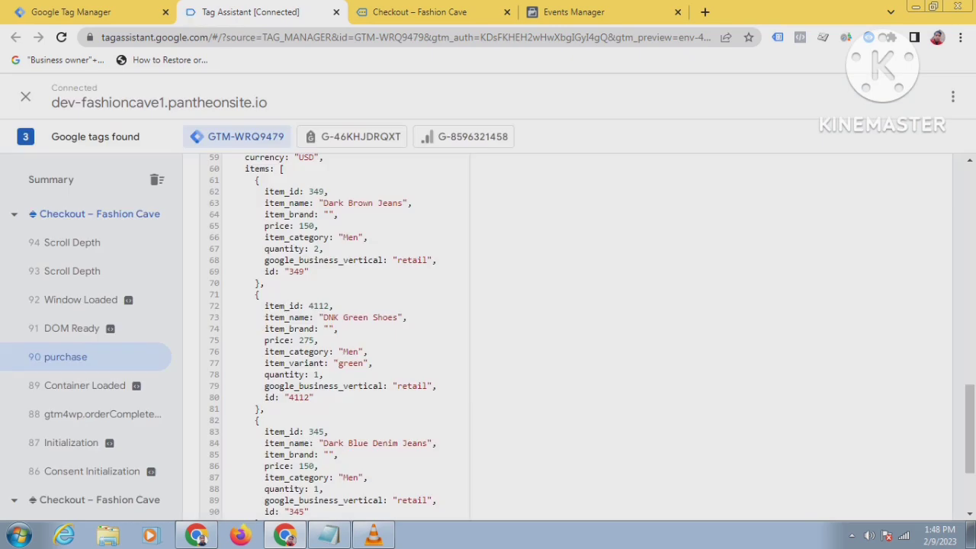
double_click(285, 305)
scroll(284, 306, "up", 2)
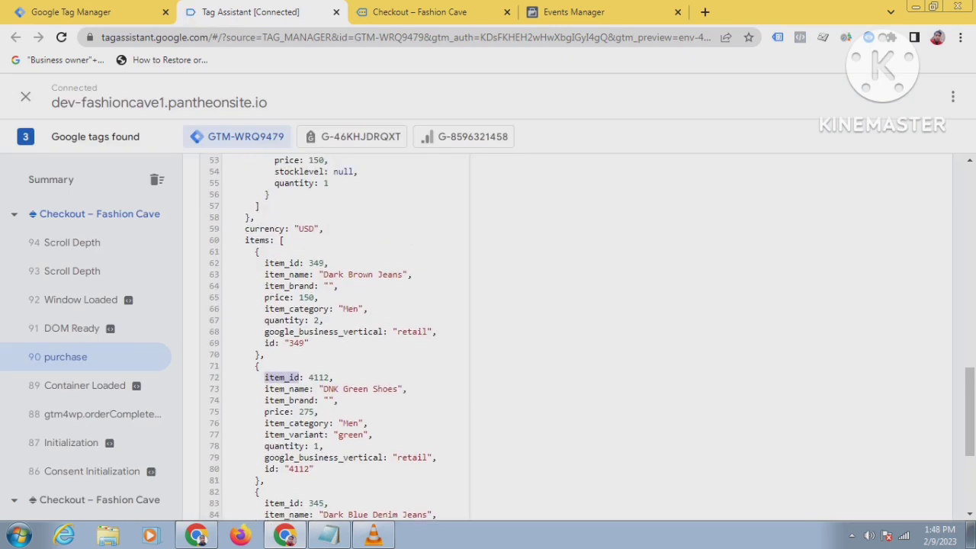
scroll(488, 337, "down", 2)
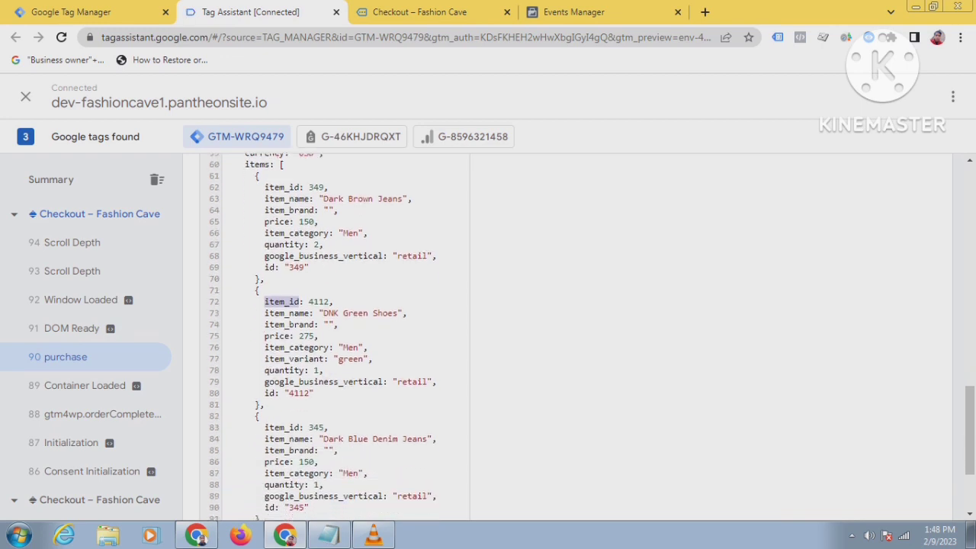
scroll(488, 337, "up", 1)
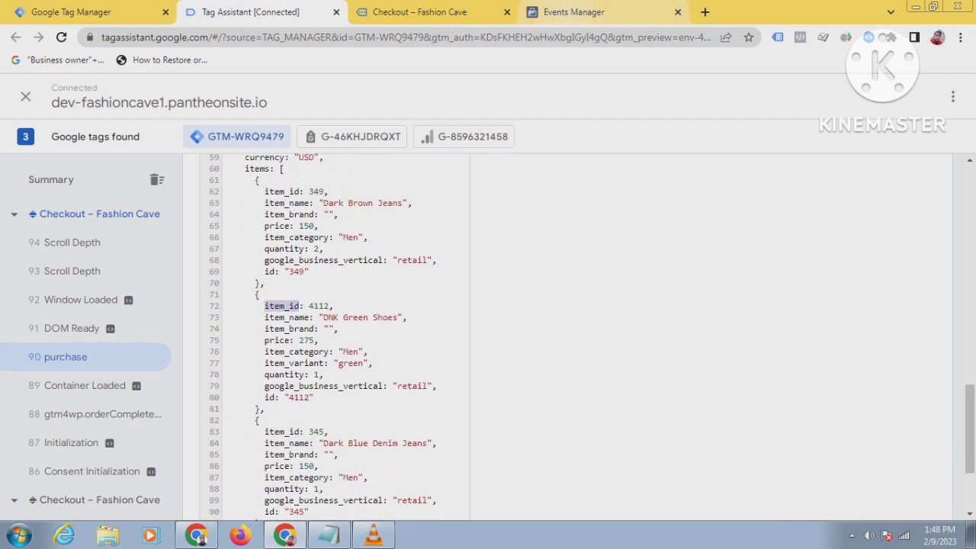
scroll(488, 338, "up", 1)
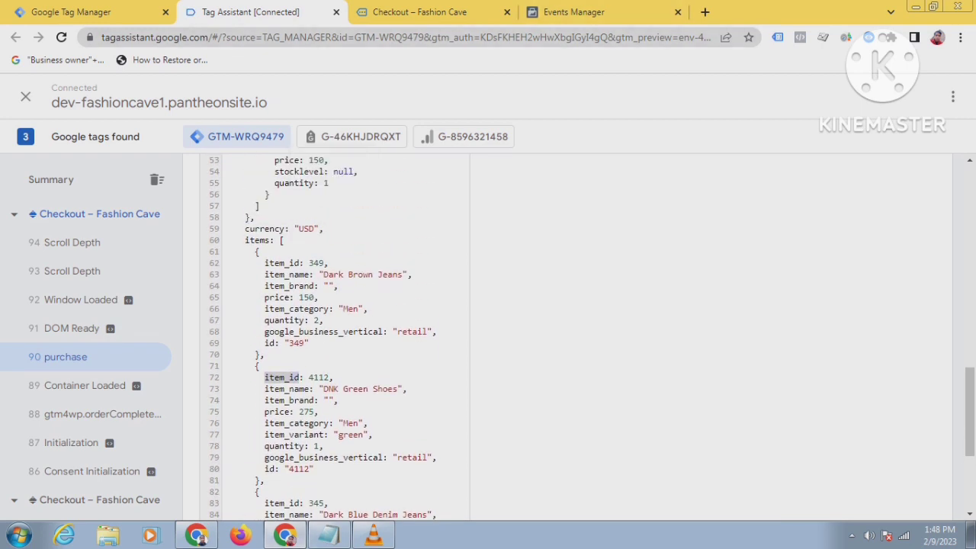
key("alt+Tab")
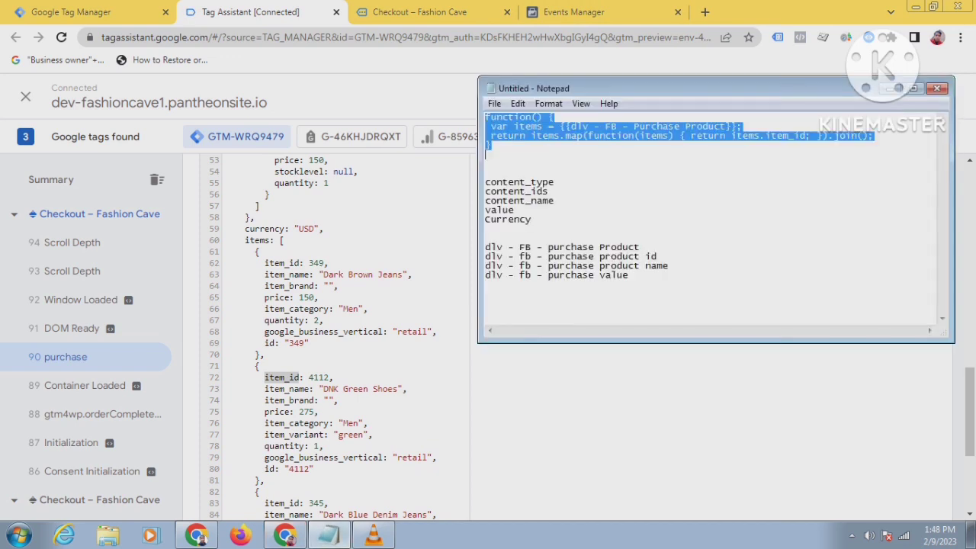
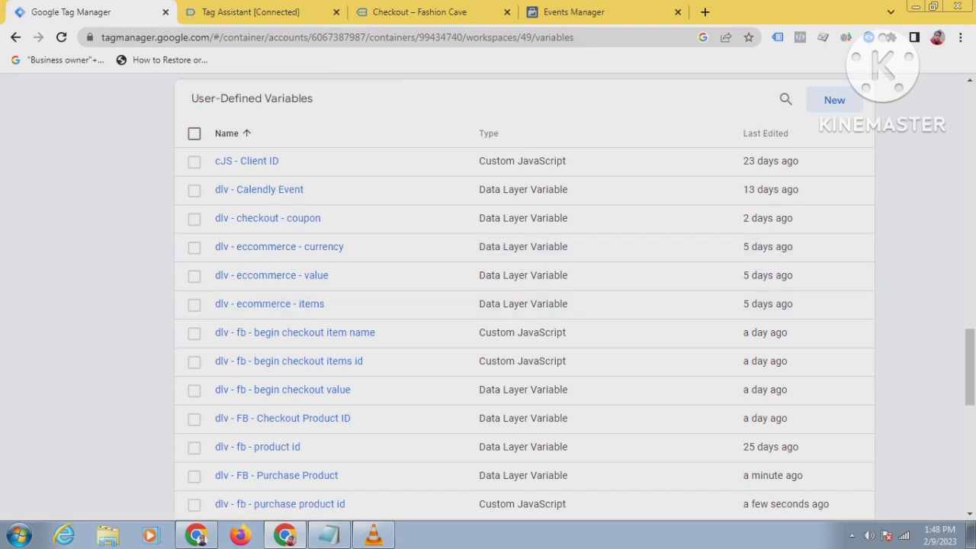
Start a new user-defined variable and review the Facebook parameter list, content_type to Currency, in the notes
left_click(834, 100)
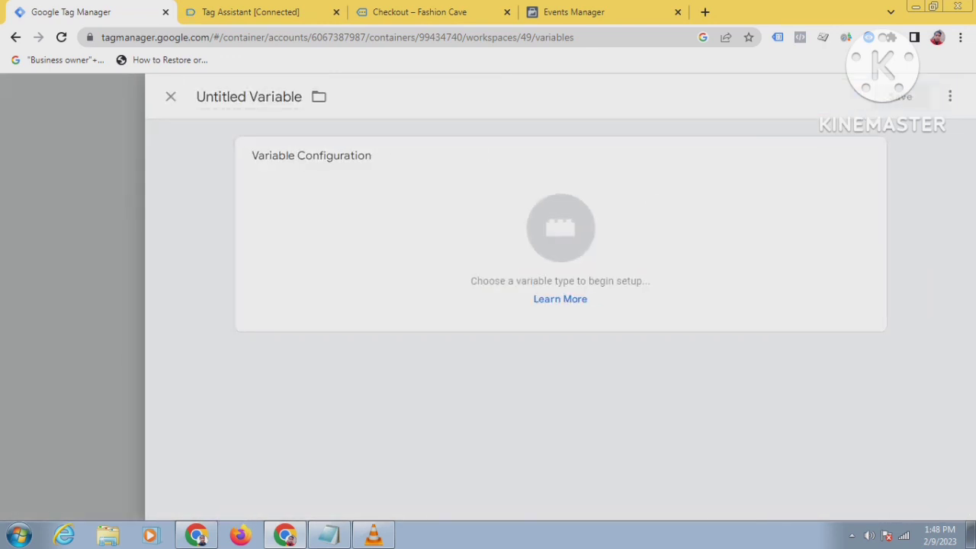
mouse_move(329, 536)
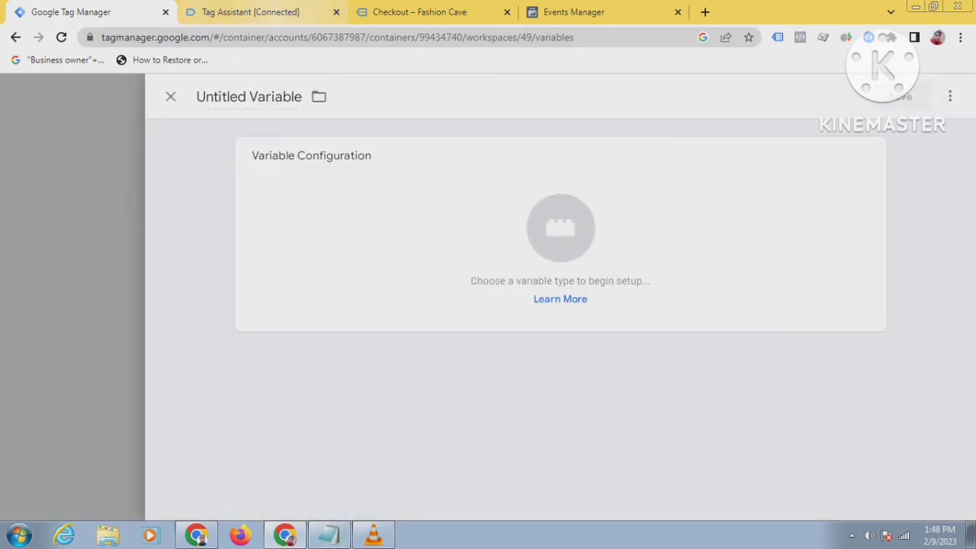
left_click(250, 11)
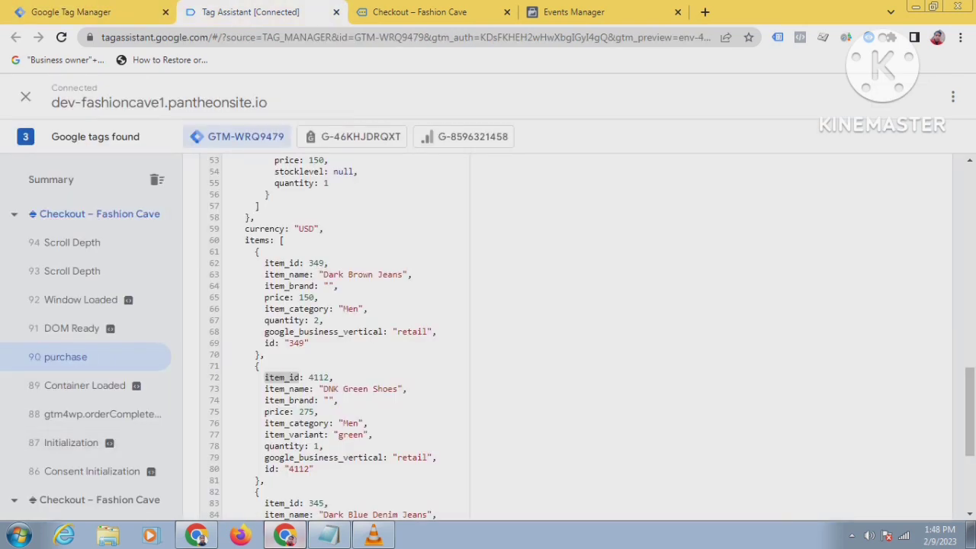
left_click(329, 535)
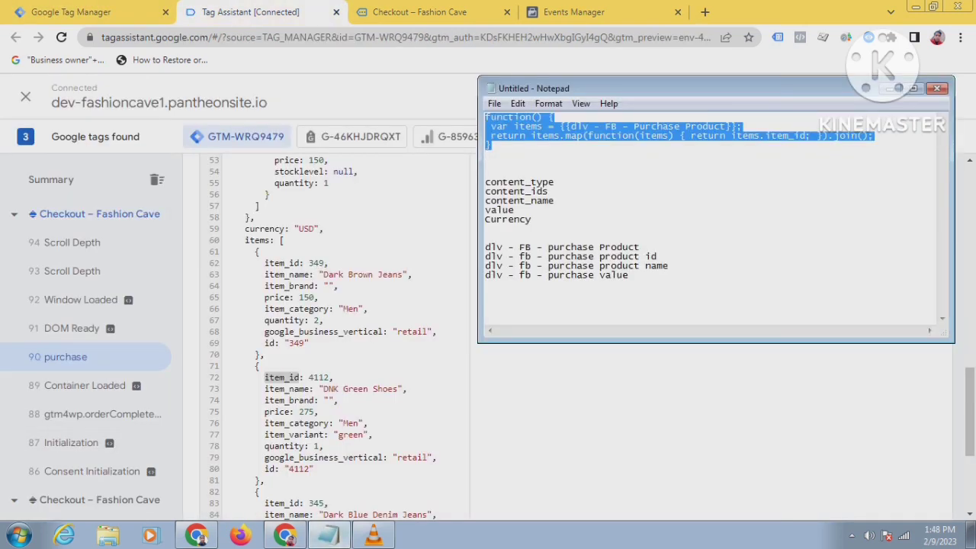
left_click_drag(534, 220, 486, 183)
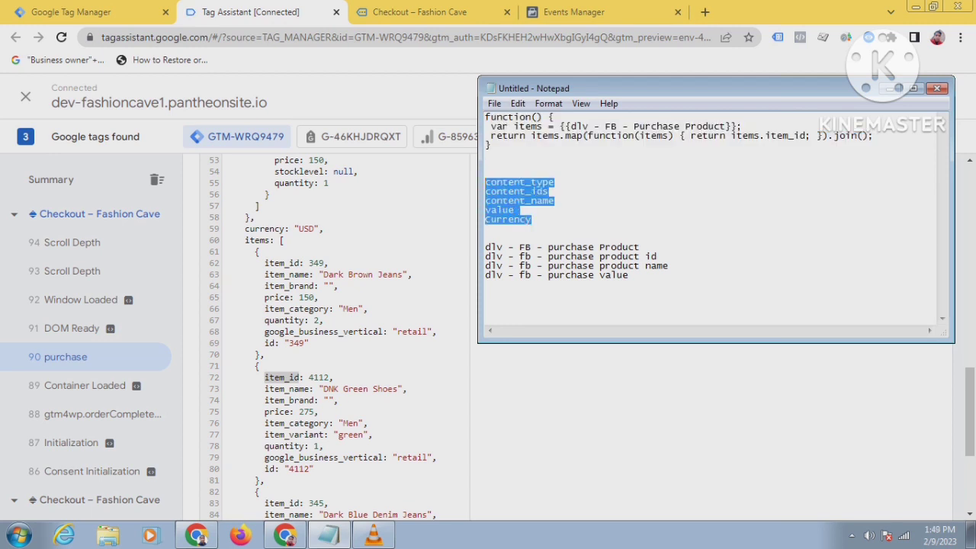
left_click(536, 219)
left_click_drag(532, 219, 485, 182)
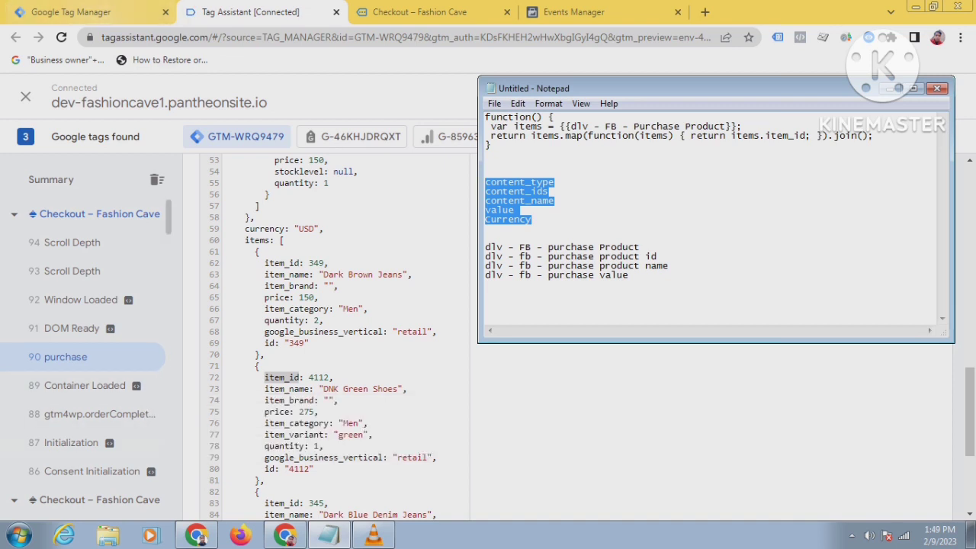
Name the new variable "dlv - fb - purchase product name", copying the name from the variable list in the notes
left_click(100, 12)
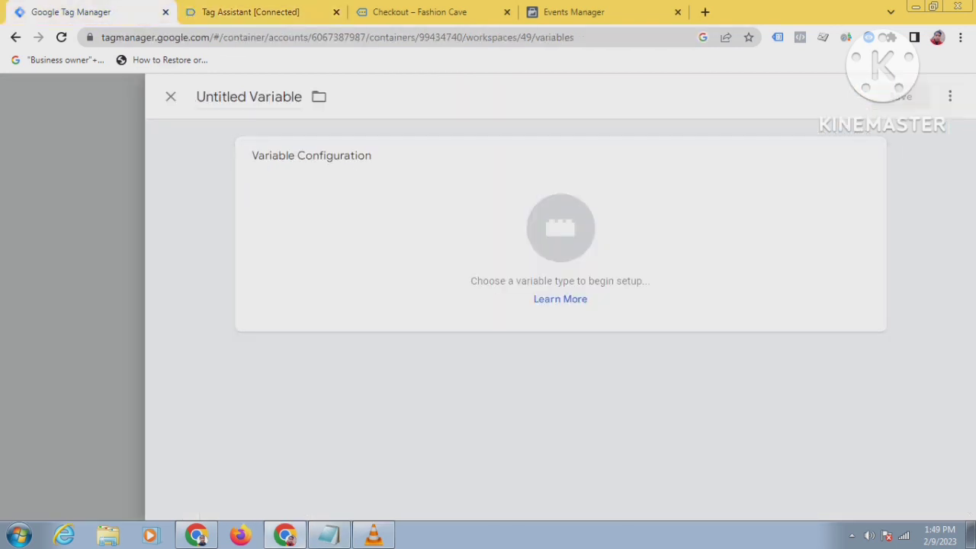
left_click(330, 535)
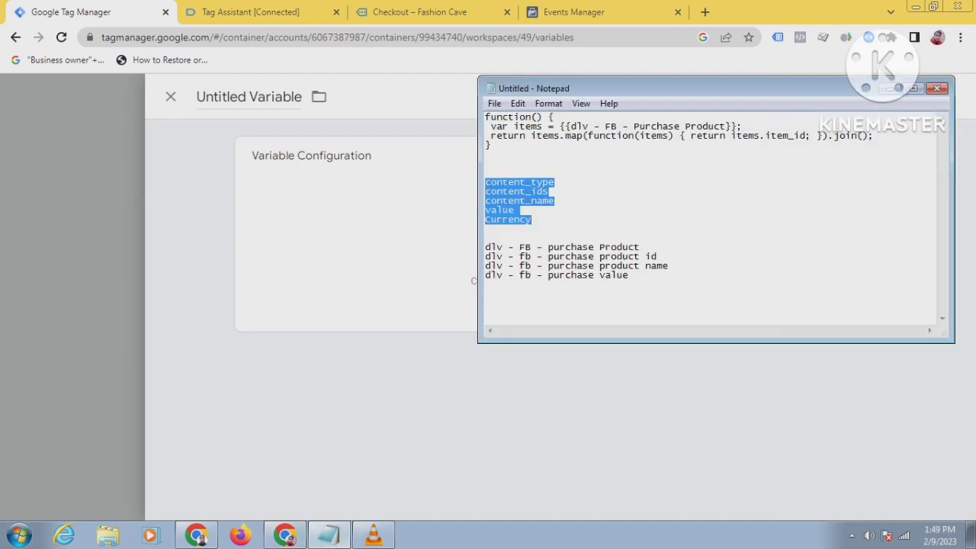
left_click(532, 220)
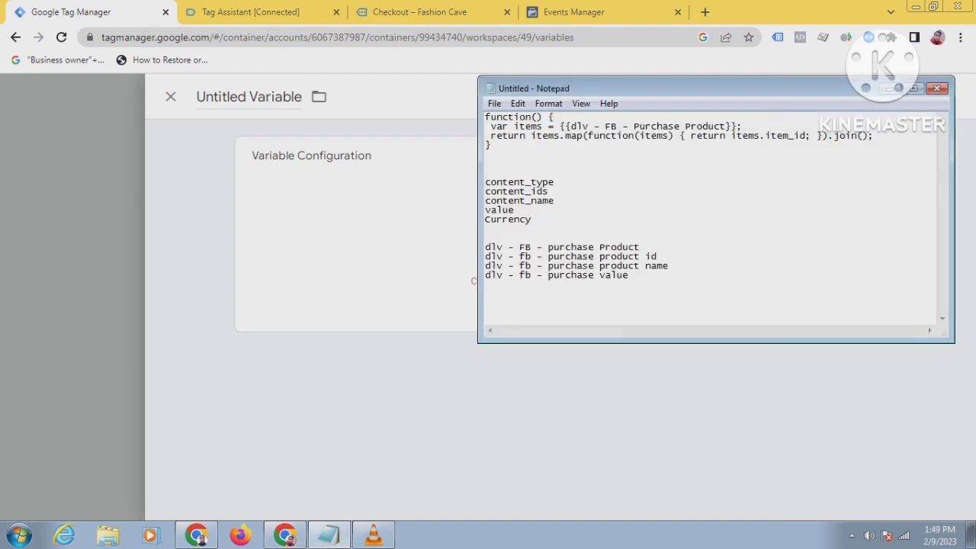
left_click_drag(669, 266, 485, 265)
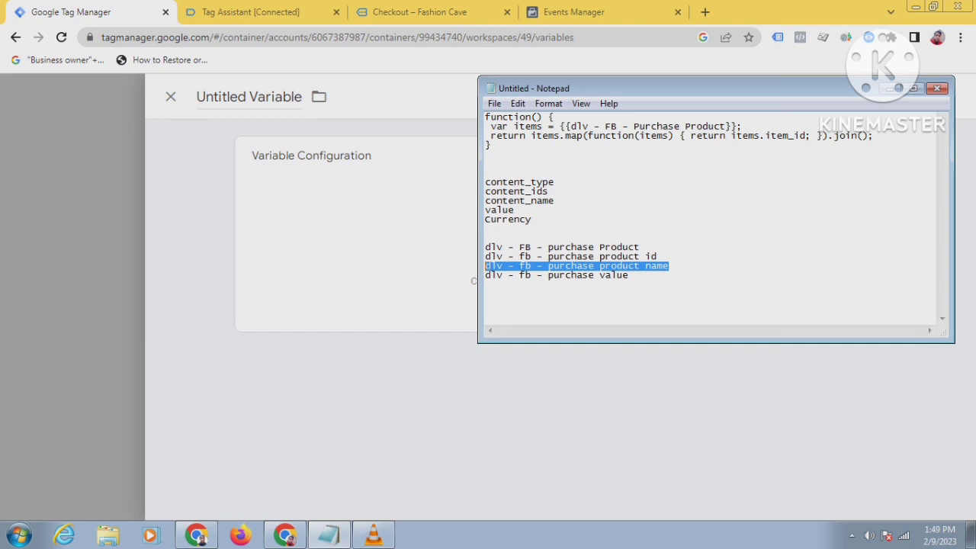
right_click(544, 268)
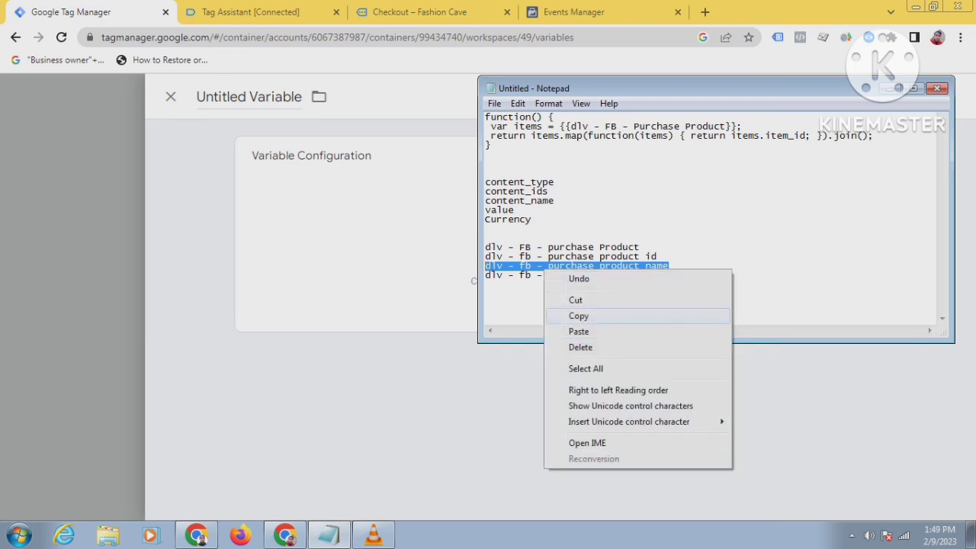
left_click(578, 316)
left_click(252, 96)
right_click(257, 99)
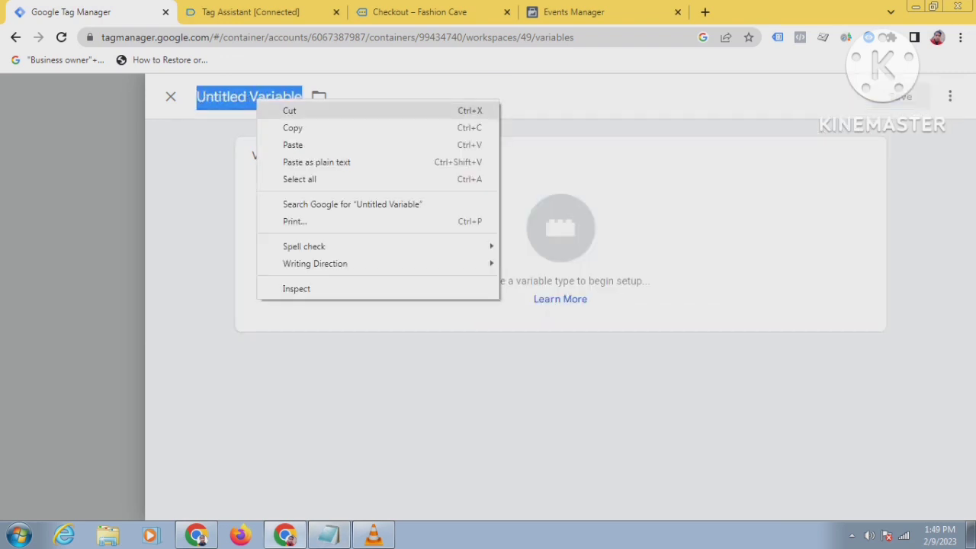
left_click(293, 145)
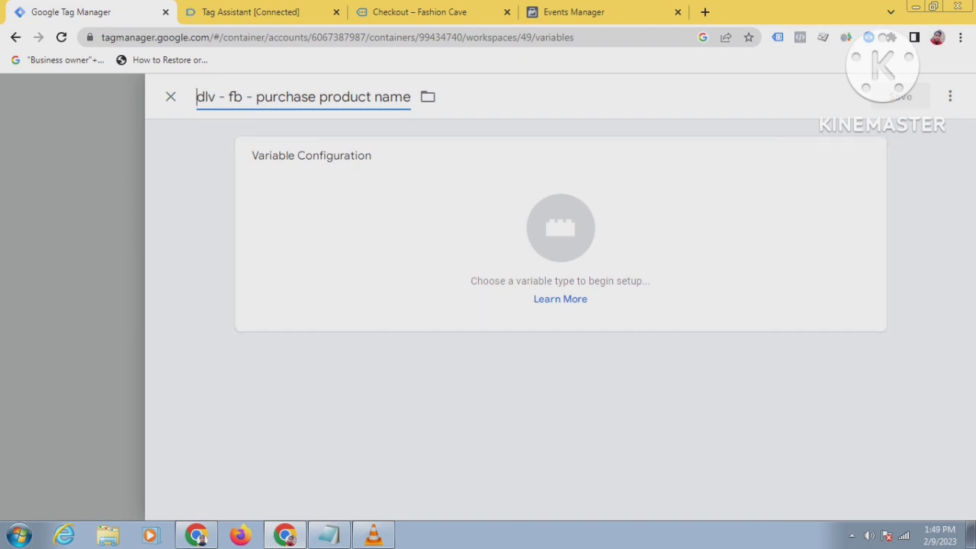
Set the type of the "dlv - fb - purchase product name" variable to Custom JavaScript
left_click(561, 228)
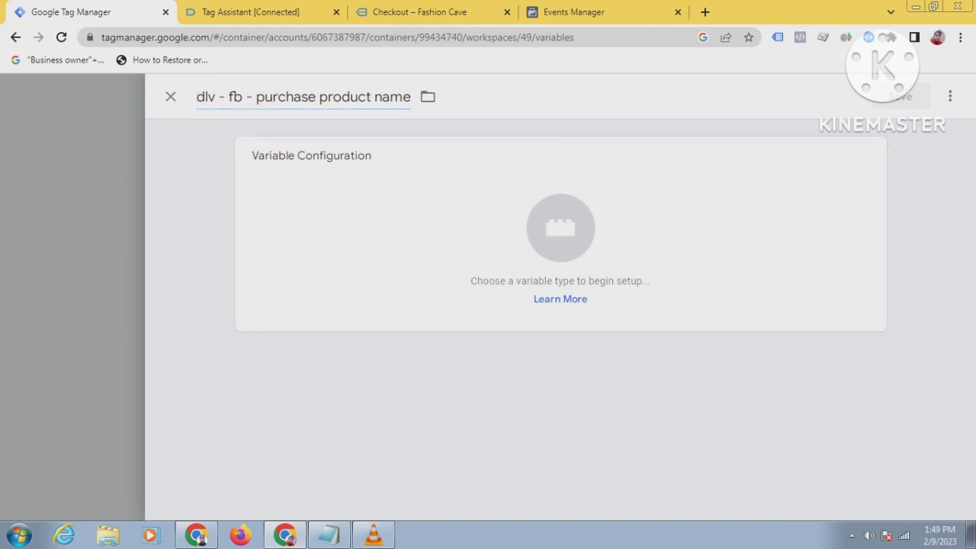
double_click(301, 97)
left_click(560, 228)
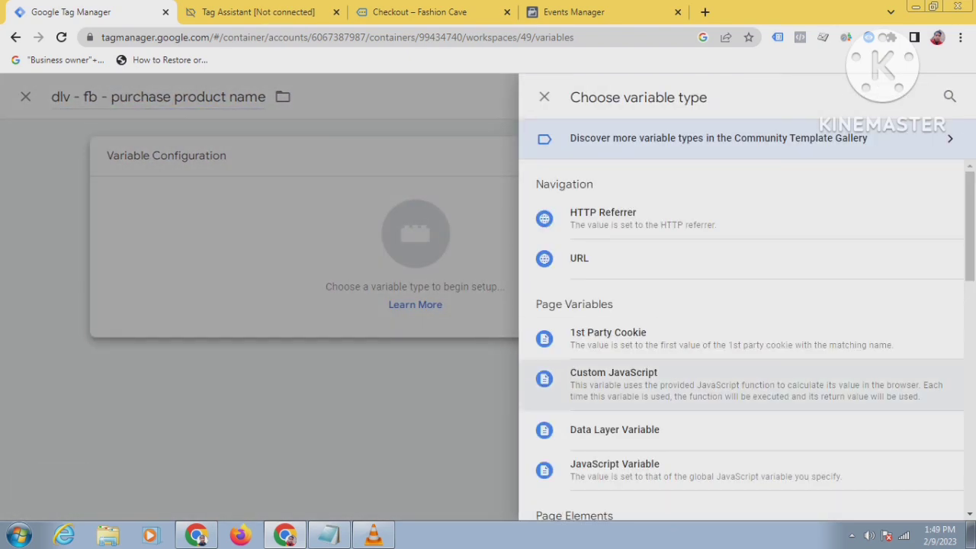
left_click(614, 378)
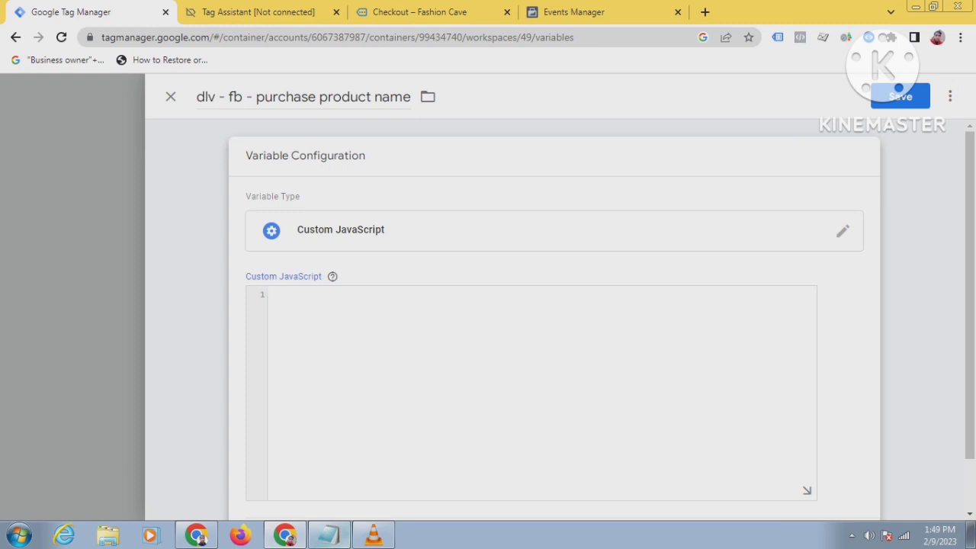
Copy the item_name key from the DNK Green Shoes entry in the purchase event's items array in Tag Assistant
left_click_drag(410, 97, 321, 97)
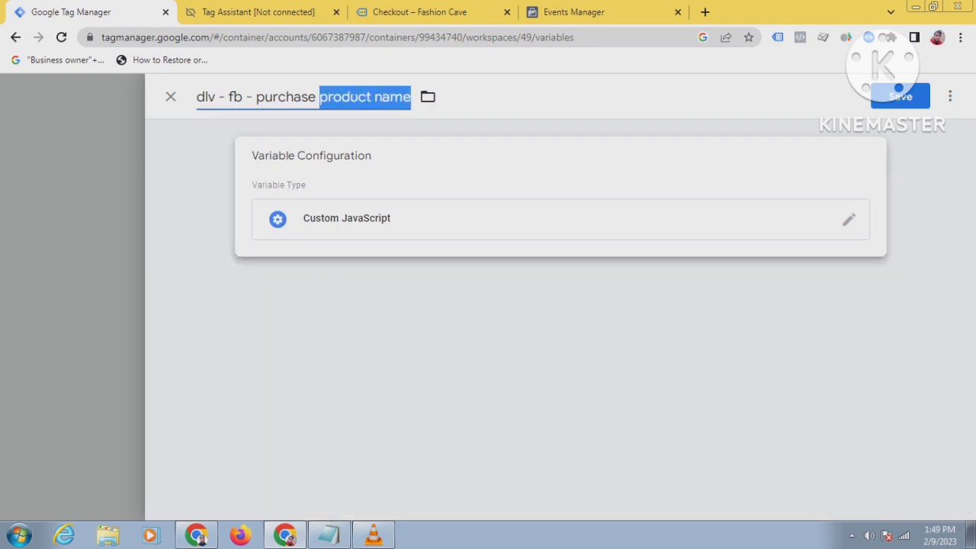
left_click(382, 97)
left_click(258, 12)
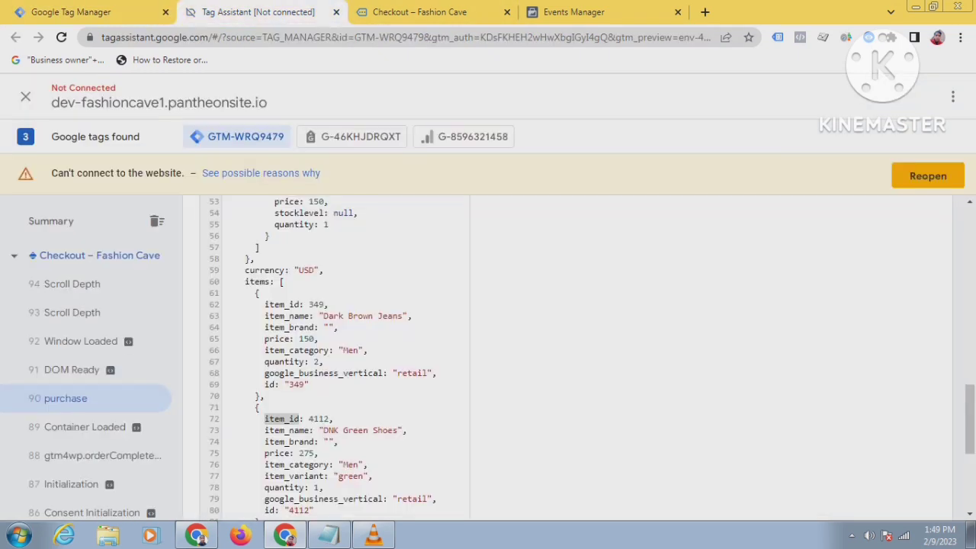
scroll(340, 354, "down", 1)
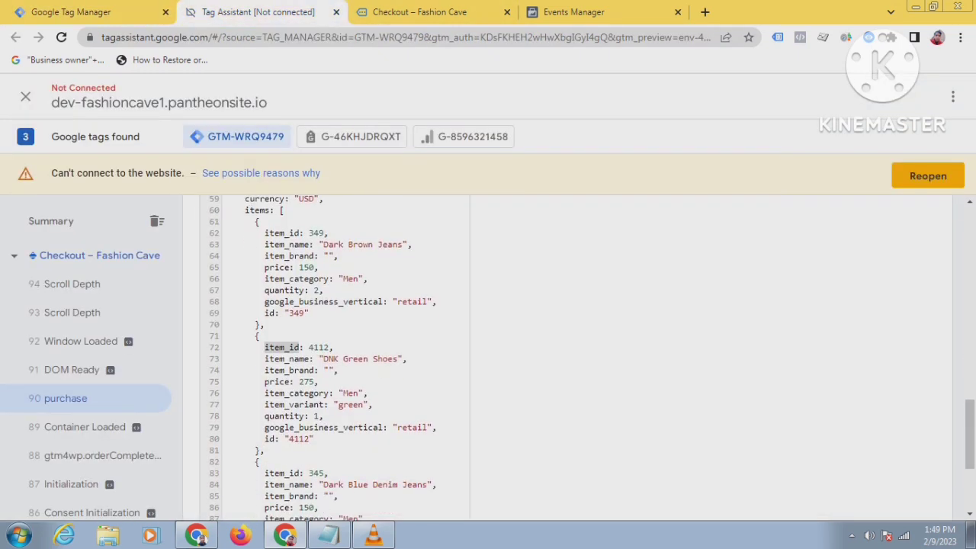
left_click_drag(310, 358, 260, 358)
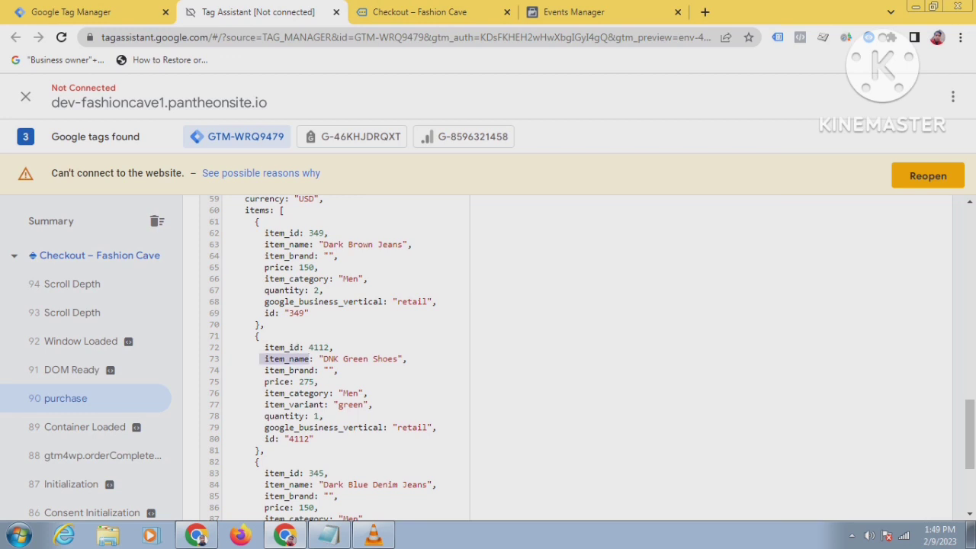
triple_click(299, 359)
left_click(299, 359)
left_click_drag(310, 359, 264, 359)
right_click(264, 361)
left_click(280, 371)
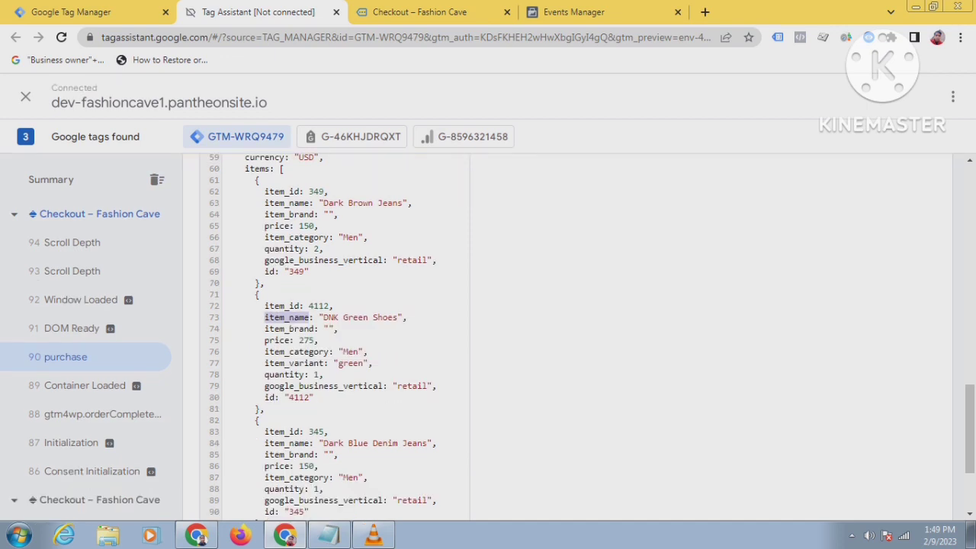
scroll(335, 337, "up", 1)
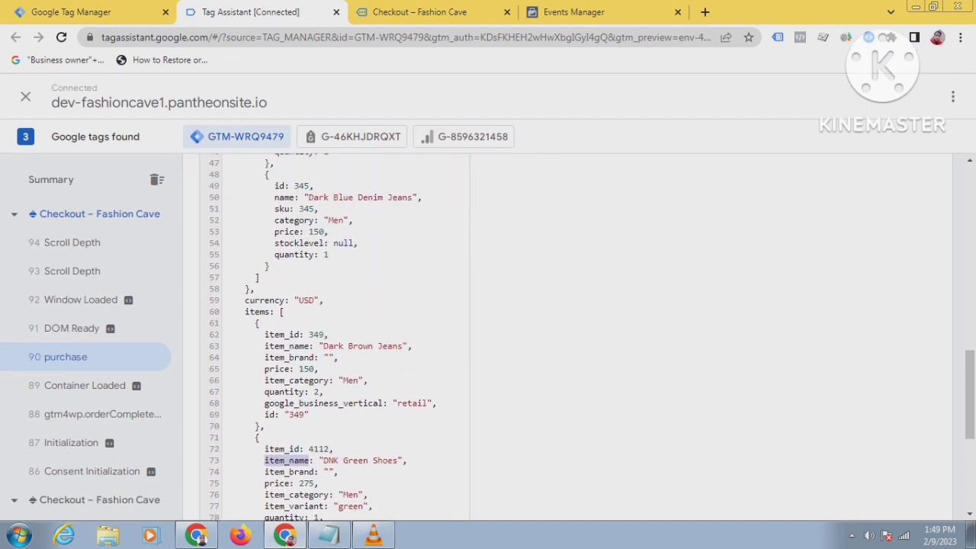
scroll(488, 335, "up", 1)
scroll(488, 336, "down", 1)
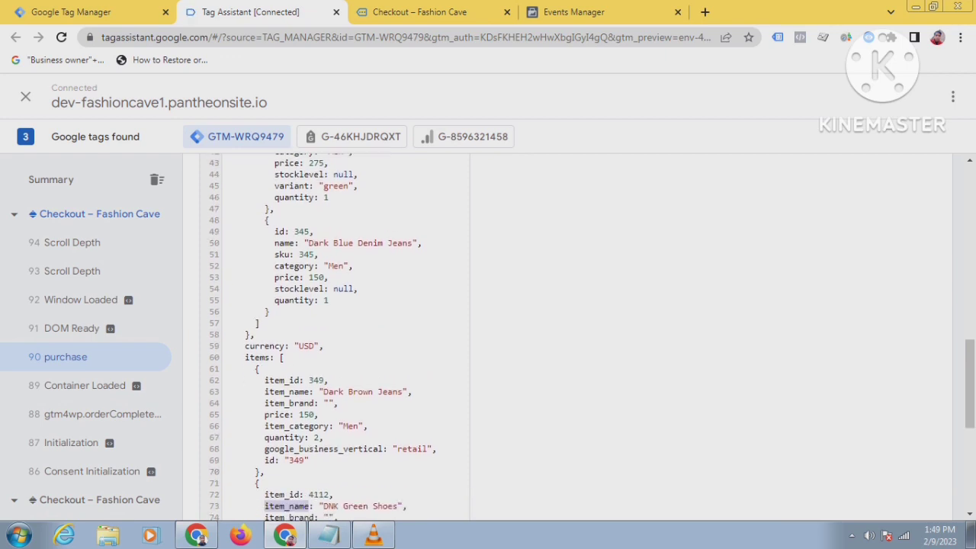
Replace item_id with the copied item_name key in the return line of the function in the notes
left_click(329, 535)
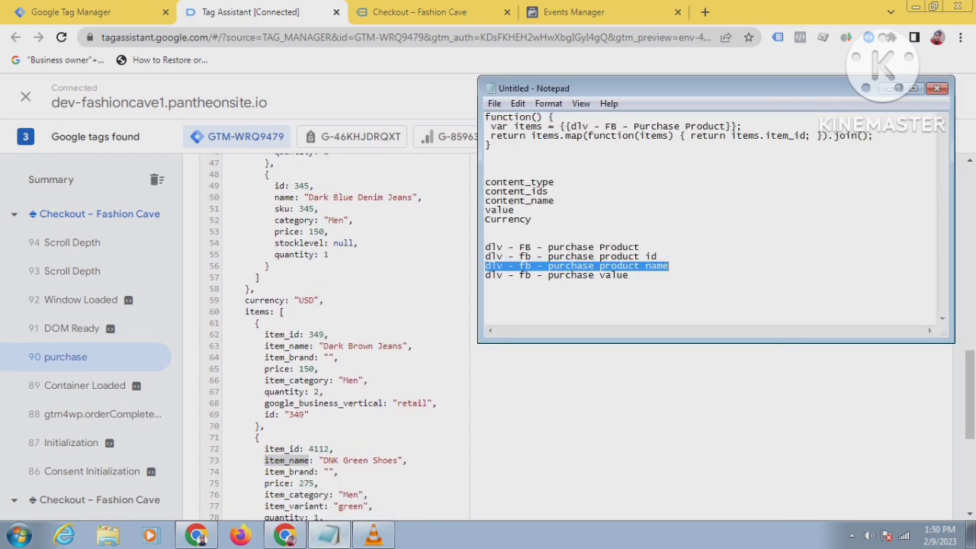
left_click_drag(765, 136, 807, 136)
right_click(781, 137)
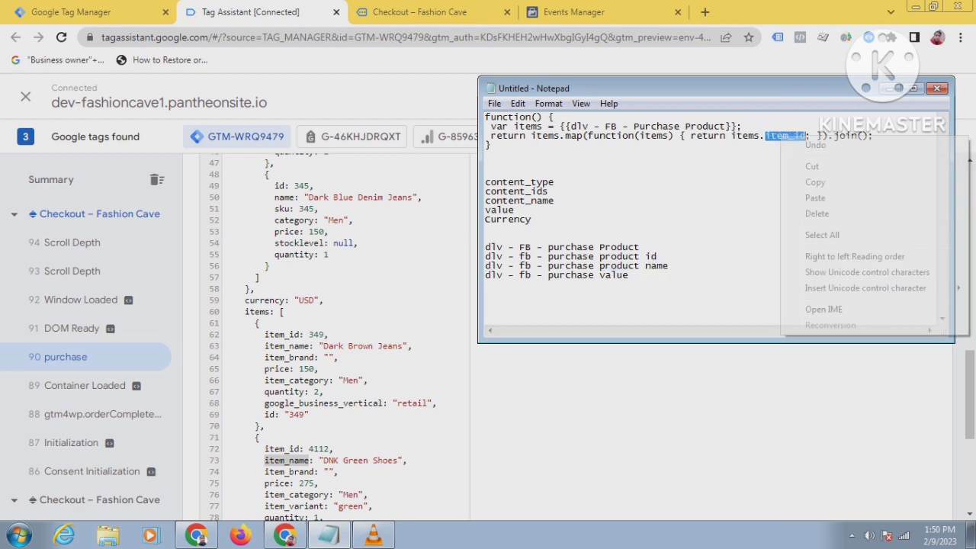
left_click(815, 197)
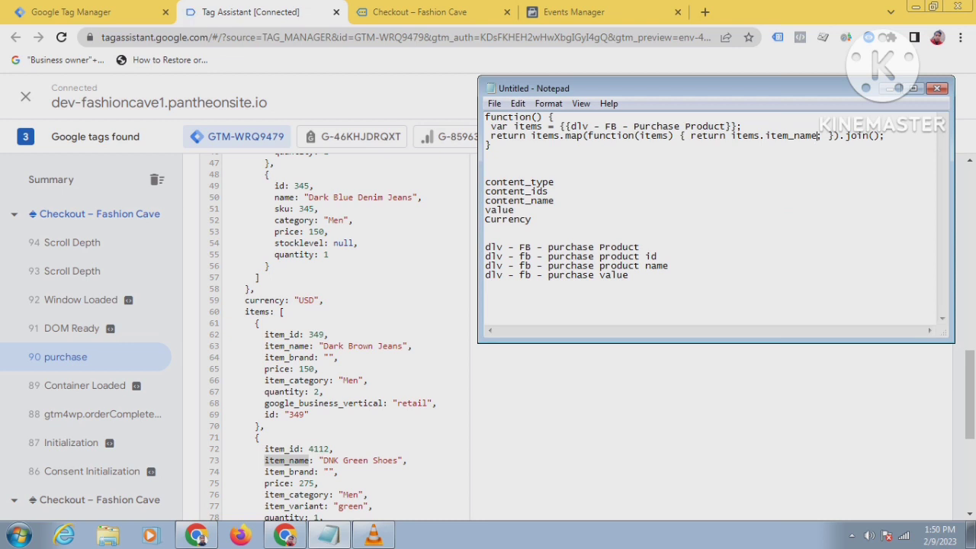
Copy the whole function from the notes into the "dlv - fb - purchase product name" variable's Custom JavaScript code and save the variable
left_click_drag(493, 146, 486, 118)
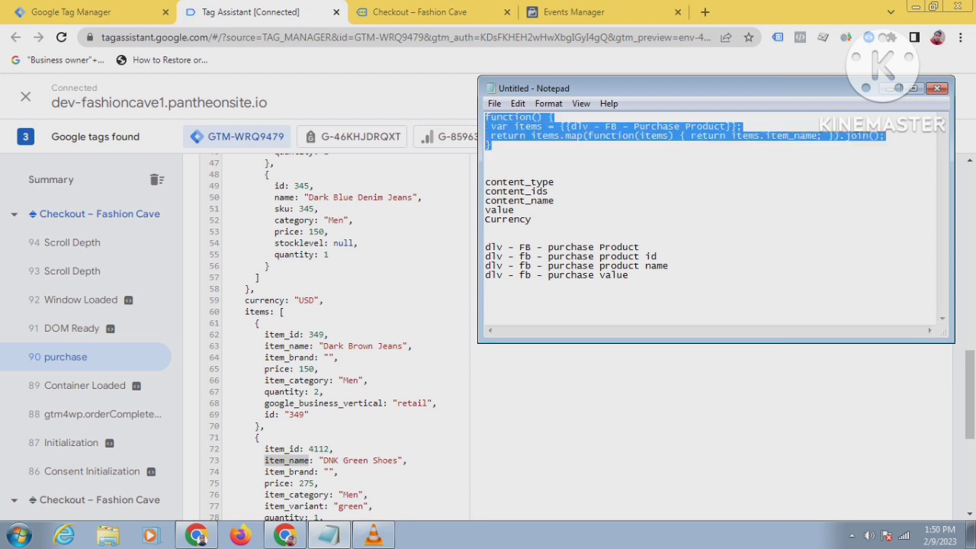
right_click(523, 124)
left_click(558, 171)
left_click(71, 12)
left_click(373, 223)
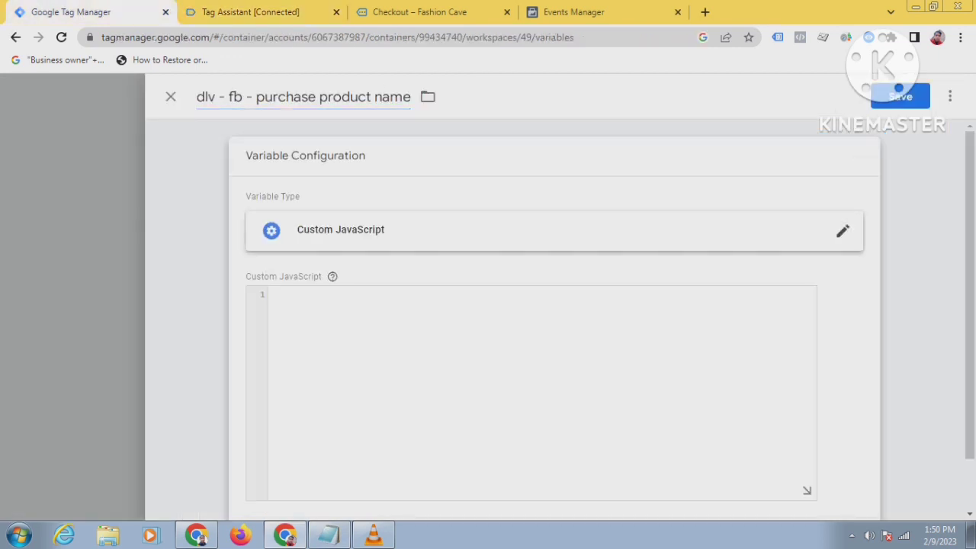
left_click(273, 295)
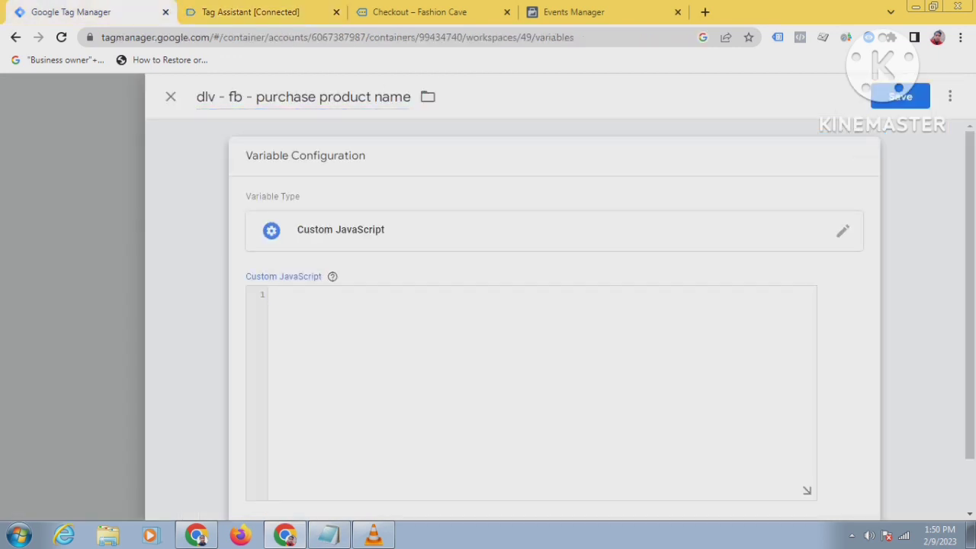
right_click(304, 298)
left_click(328, 384)
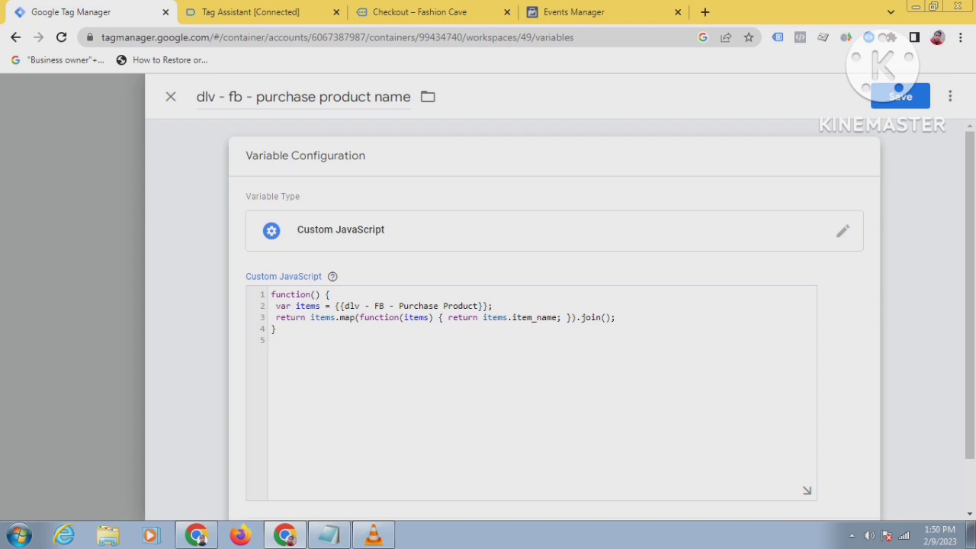
left_click(900, 94)
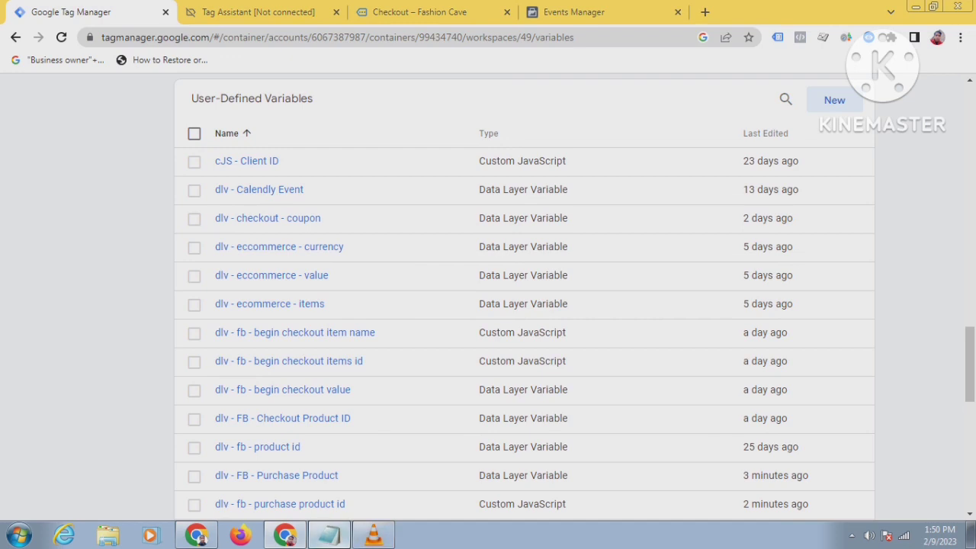
Start a new user-defined variable named "dlv - fb - purchase value", copying the name from the notes, and open its variable type choice
left_click(330, 535)
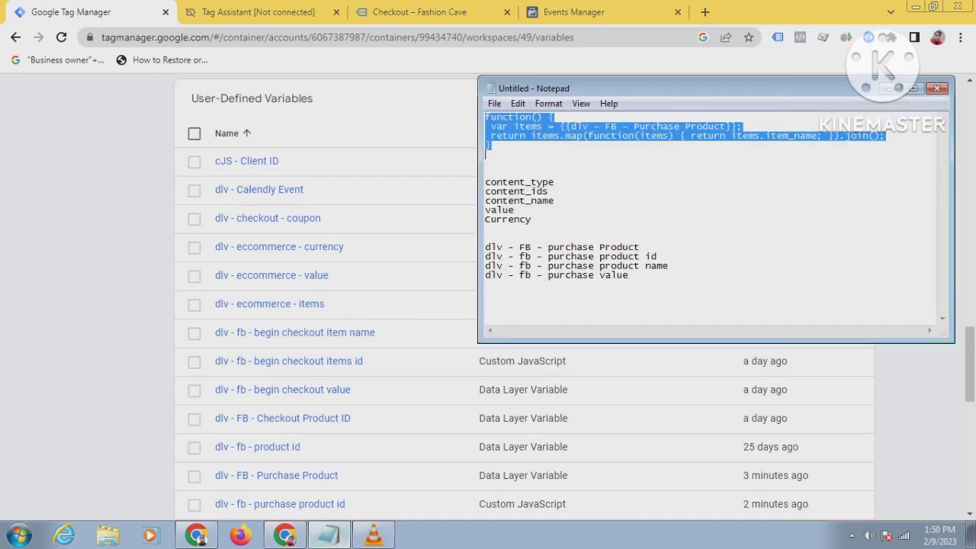
left_click_drag(629, 275, 485, 275)
right_click(523, 277)
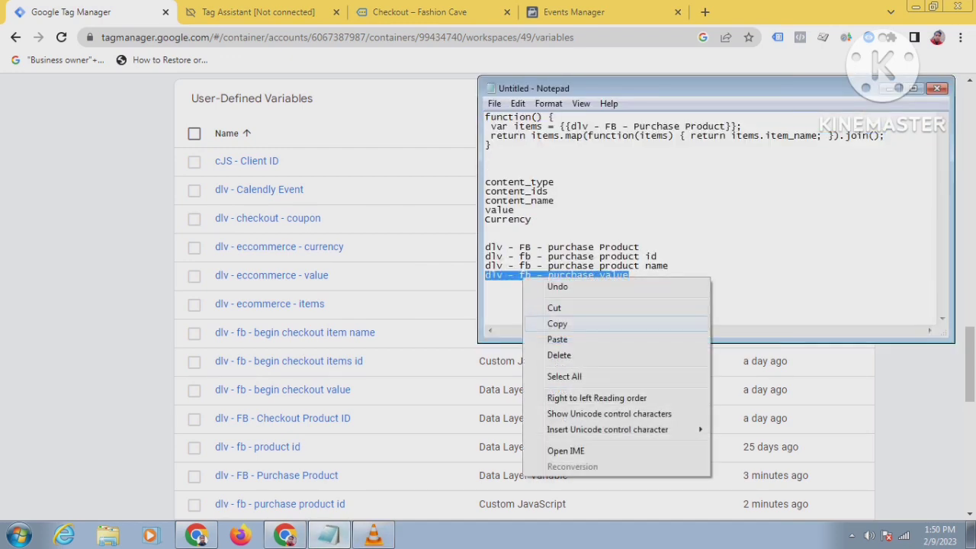
left_click(557, 324)
key("alt+Tab")
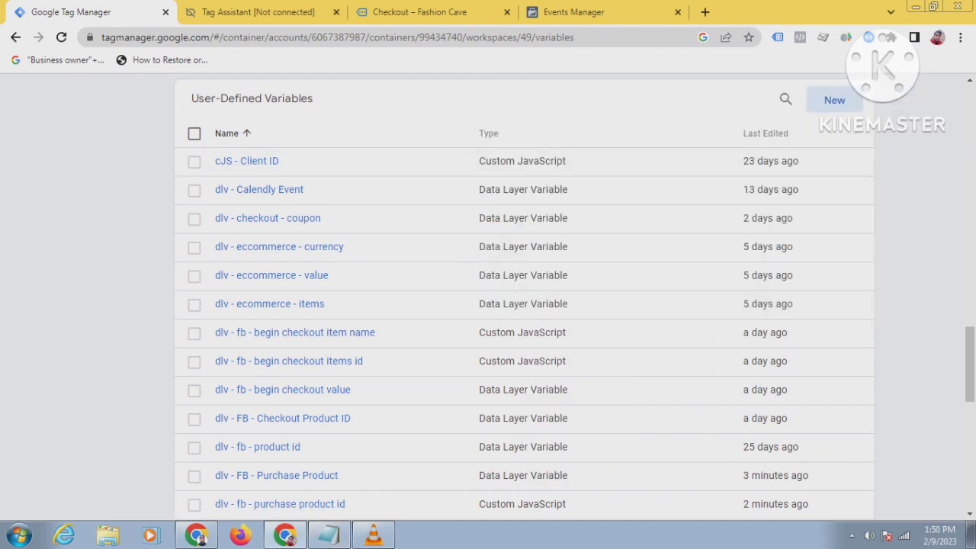
left_click(835, 100)
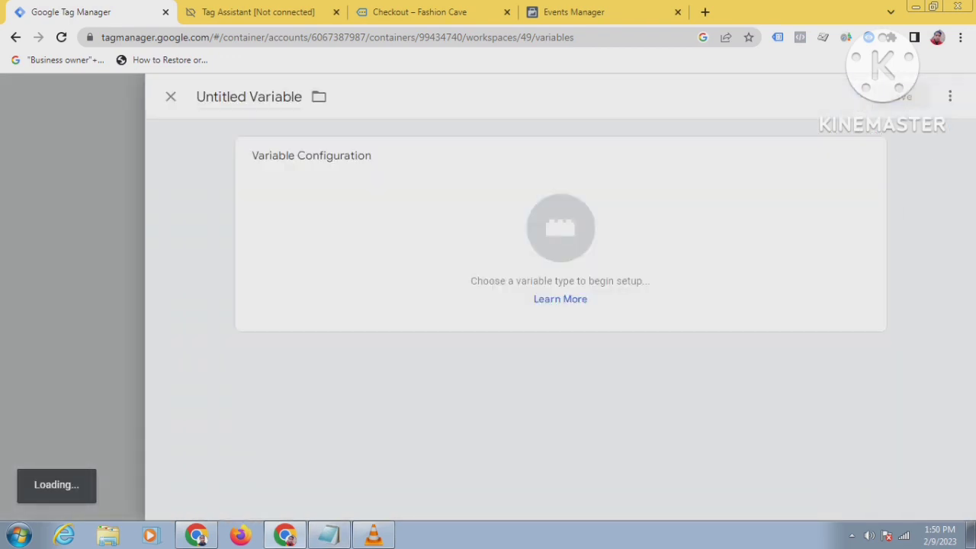
triple_click(222, 97)
right_click(226, 95)
left_click(261, 138)
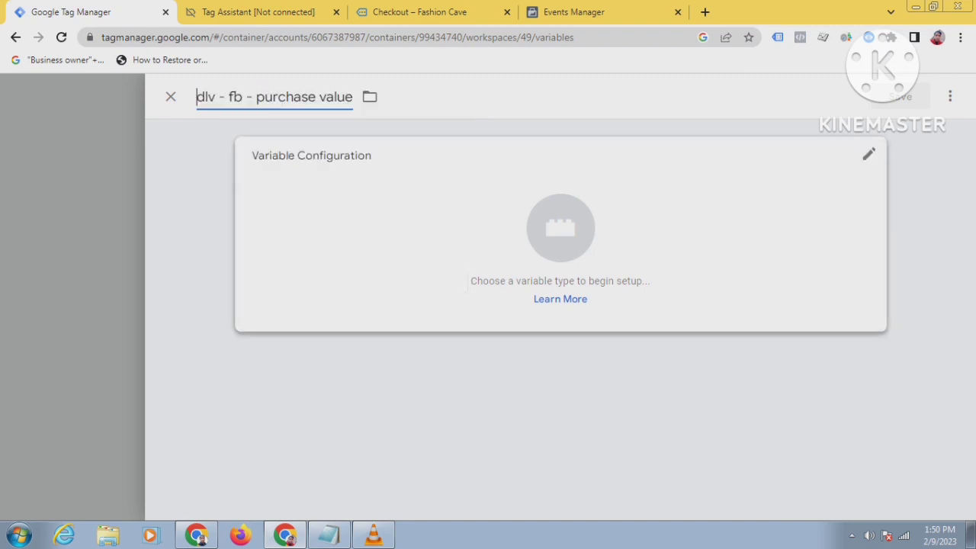
left_click(560, 229)
Examine the purchase event's data layer in Tag Assistant to locate the value key and its parent object
left_click(258, 11)
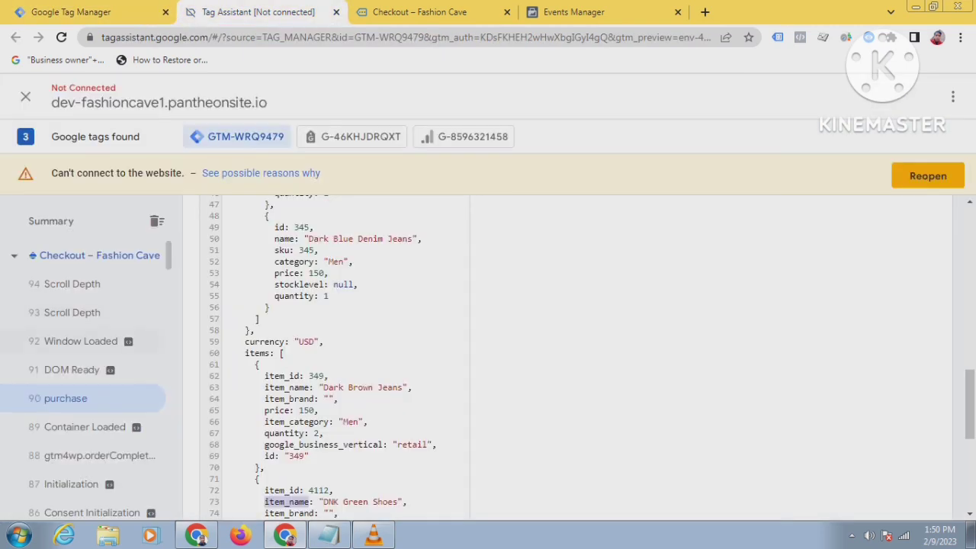
scroll(336, 358, "up", 2)
scroll(336, 359, "down", 10)
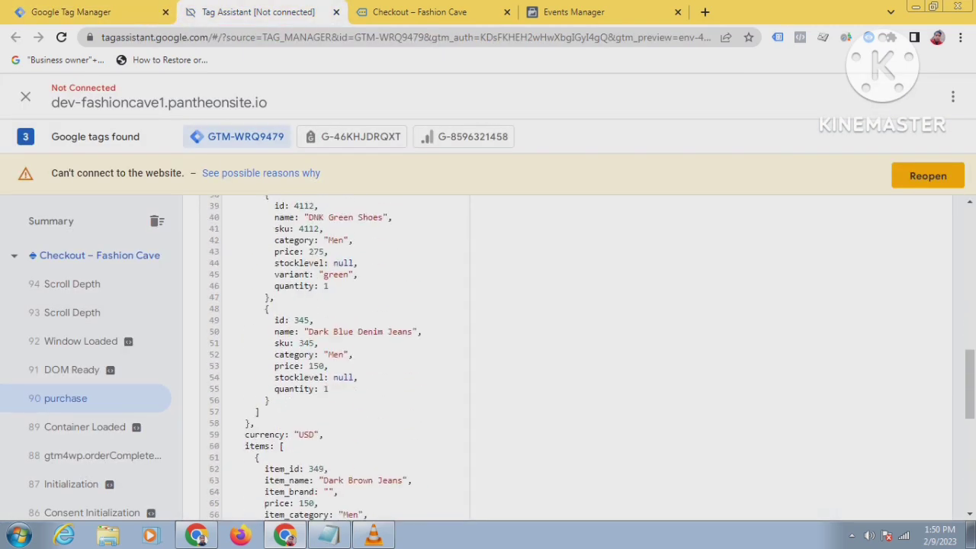
scroll(335, 343, "up", 4)
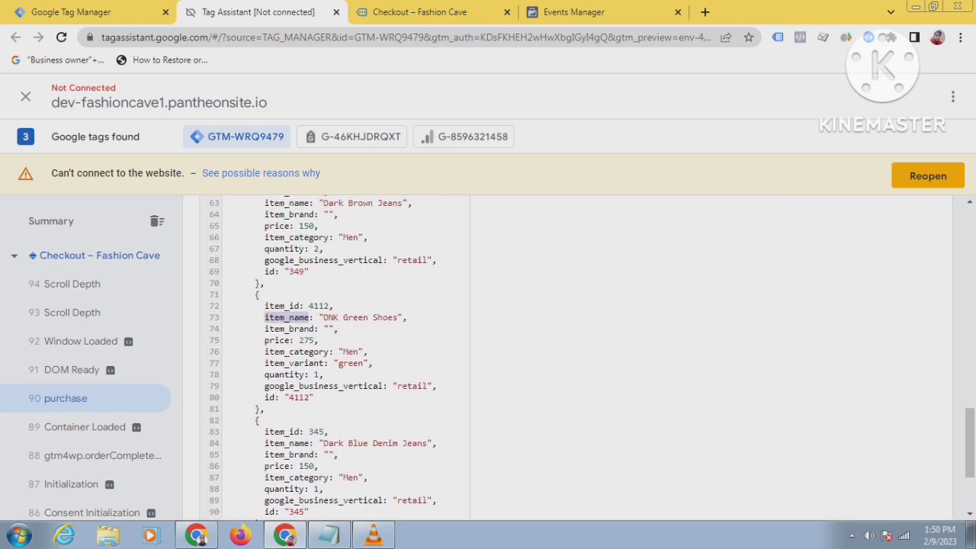
scroll(336, 343, "down", 4)
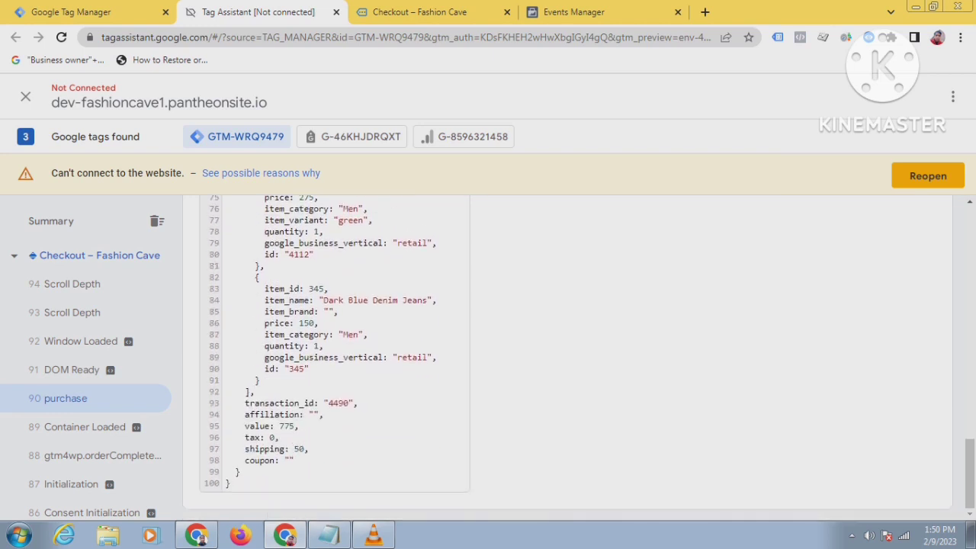
triple_click(265, 426)
left_click(265, 427)
double_click(267, 425)
scroll(336, 351, "up", 12)
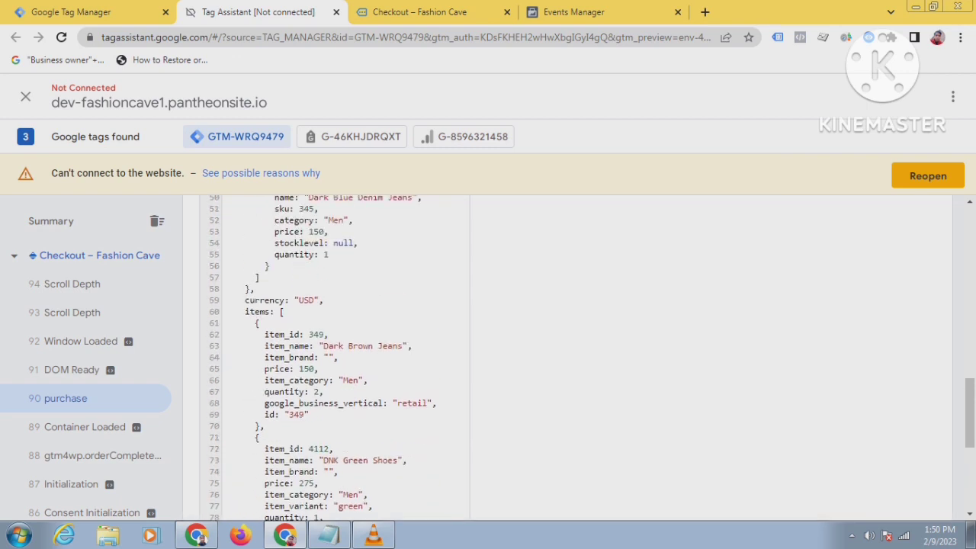
scroll(335, 351, "down", 2)
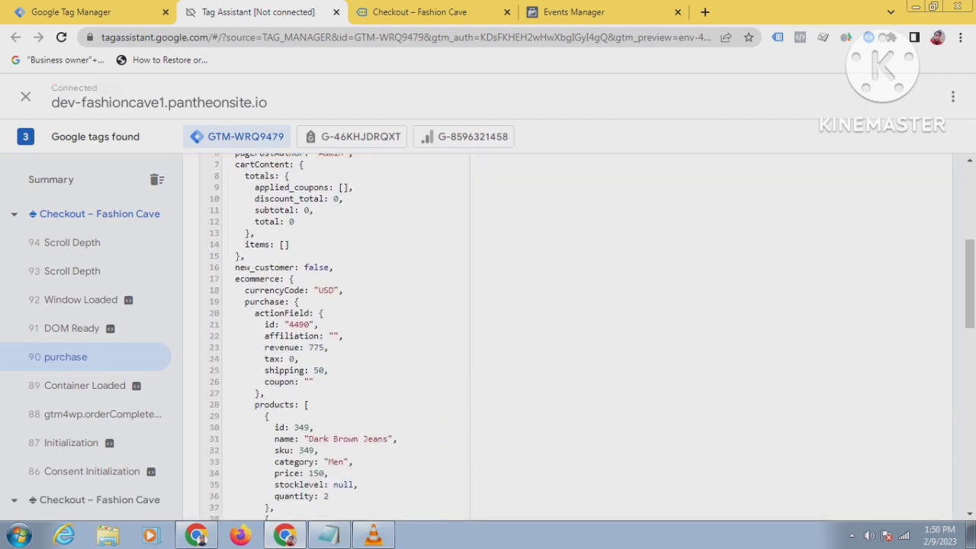
Copy the ecommerce key from the purchase event's data layer and check the value key near its end
double_click(256, 279)
key("ctrl+c")
right_click(256, 279)
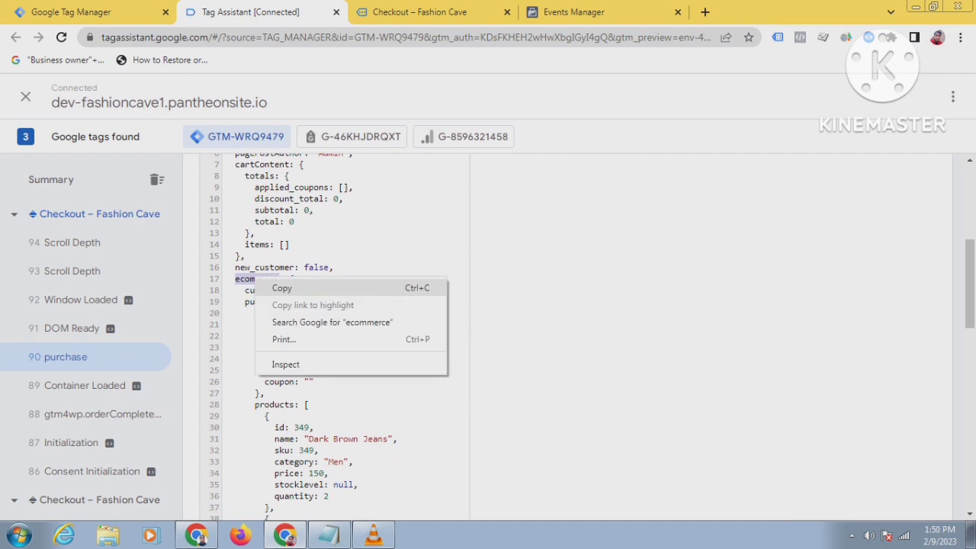
left_click(275, 287)
scroll(568, 335, "down", 5)
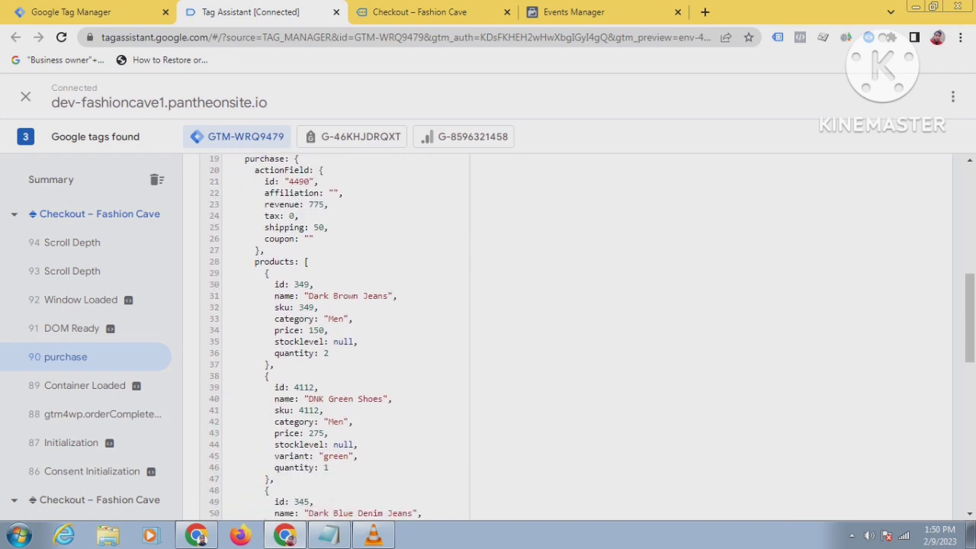
scroll(568, 335, "down", 12)
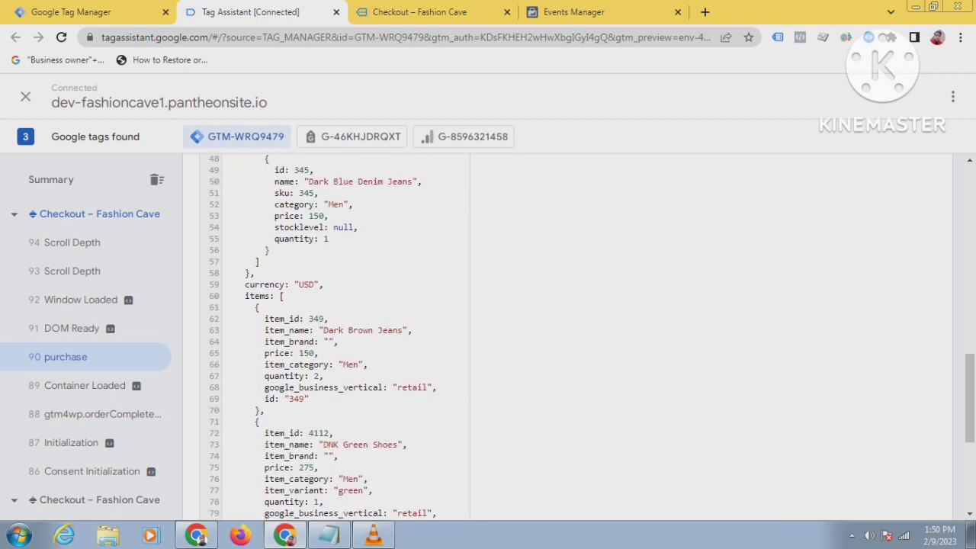
scroll(568, 336, "down", 1)
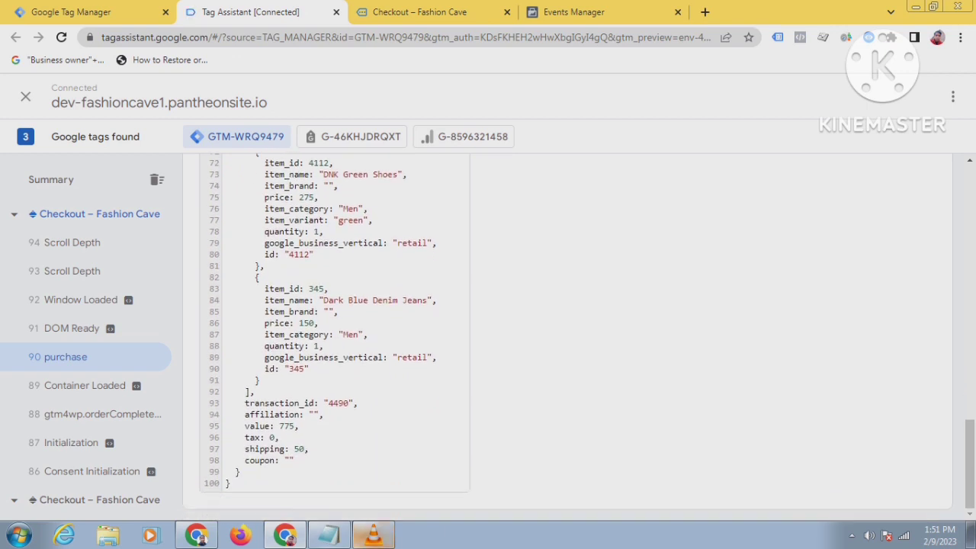
Set the "dlv - fb - purchase value" variable's type to Data Layer Variable and enter "ecommerce." as its data layer variable name
mouse_move(329, 533)
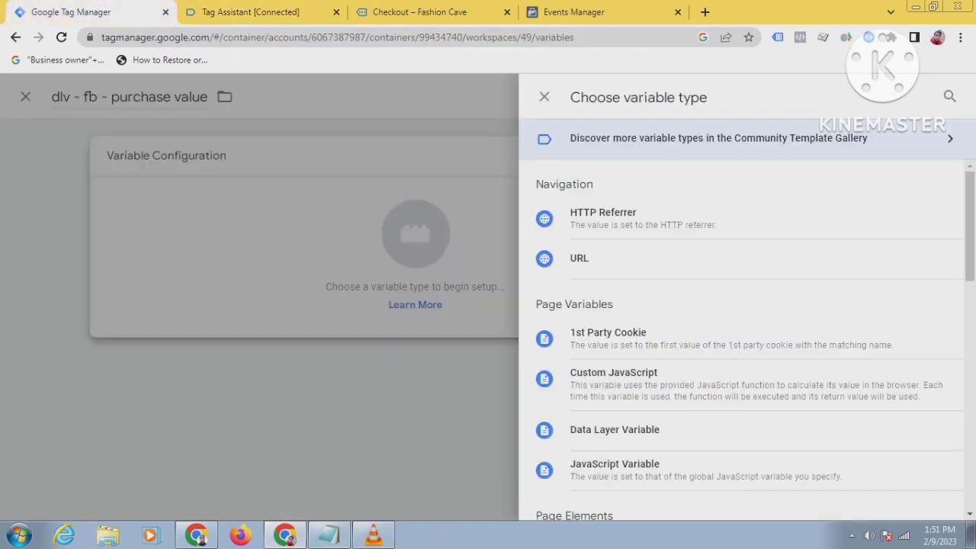
left_click(615, 430)
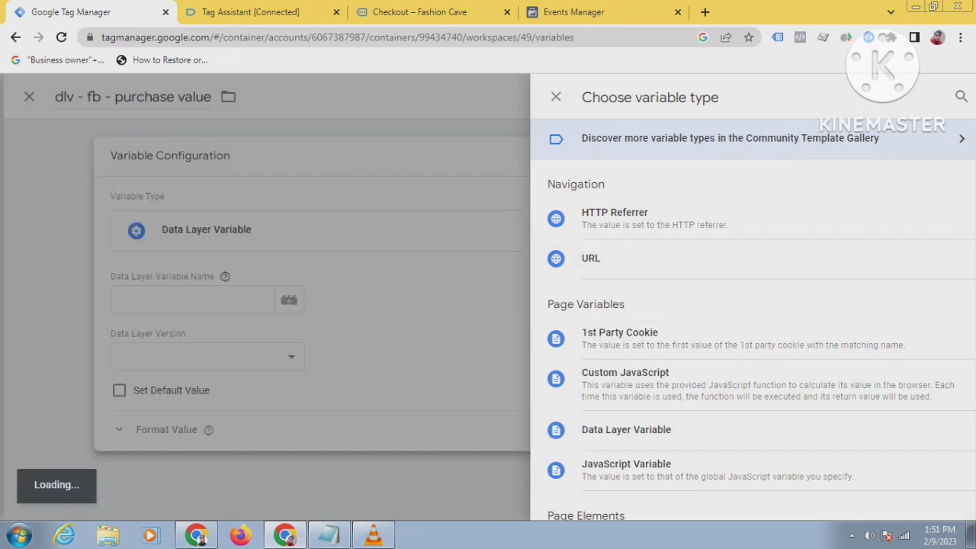
right_click(290, 302)
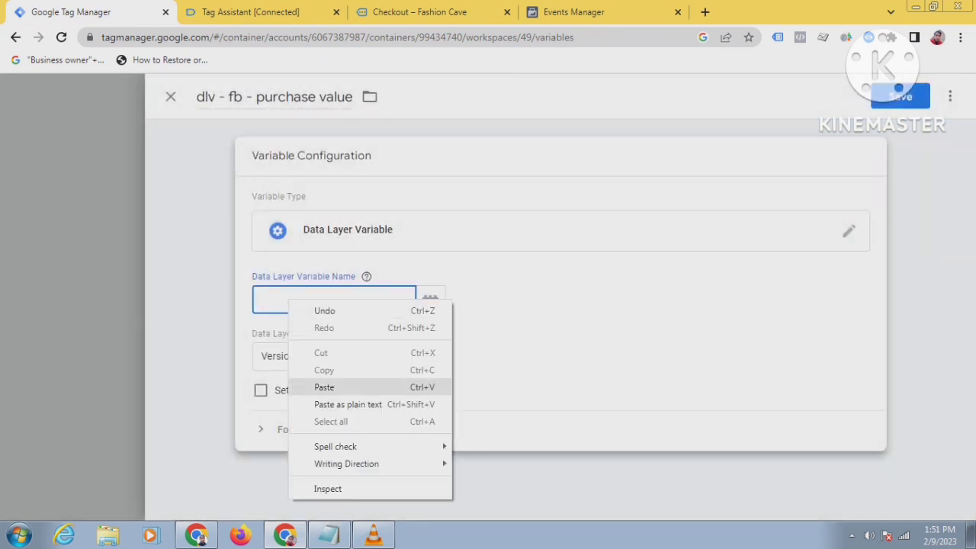
left_click(324, 387)
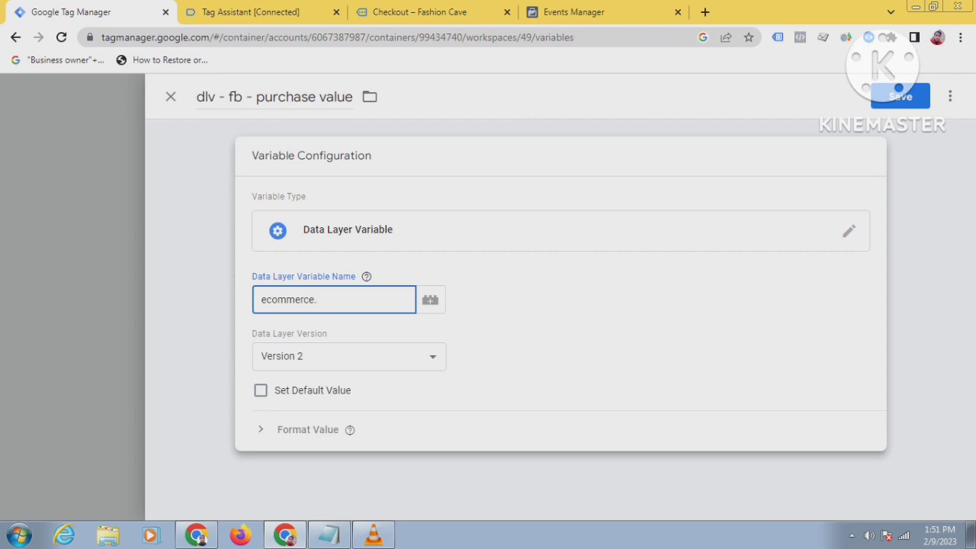
Complete the data layer variable name as ecommerce.value with the key copied from Tag Assistant and save the variable
left_click(251, 12)
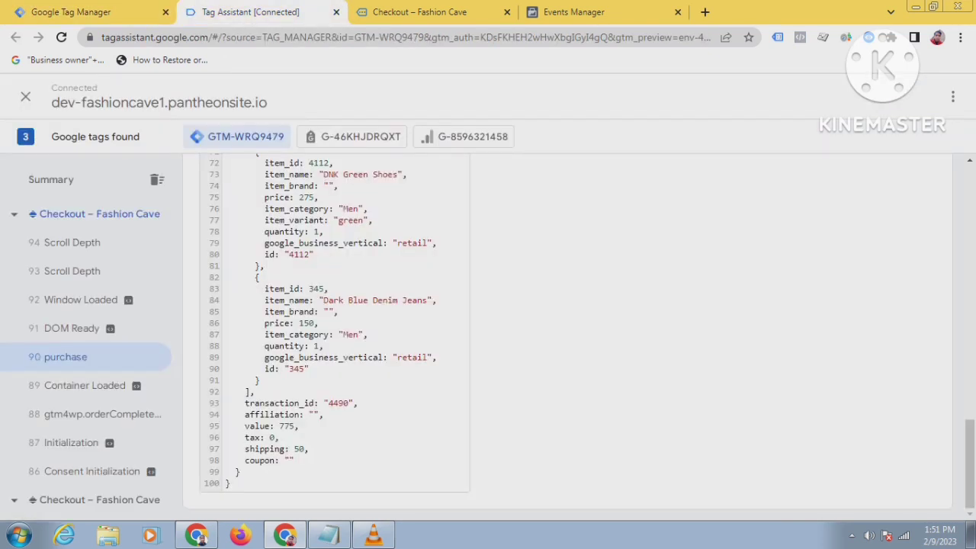
double_click(255, 426)
right_click(257, 427)
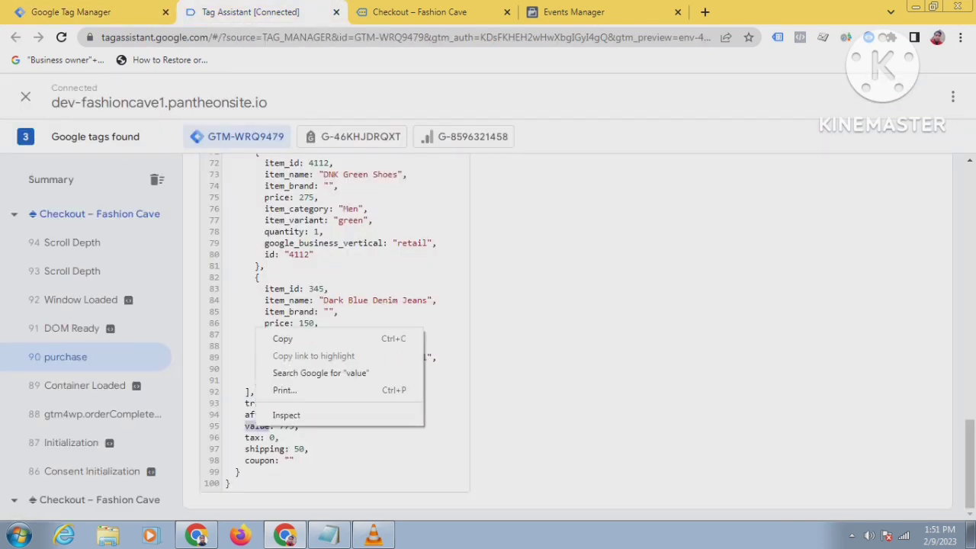
left_click(281, 338)
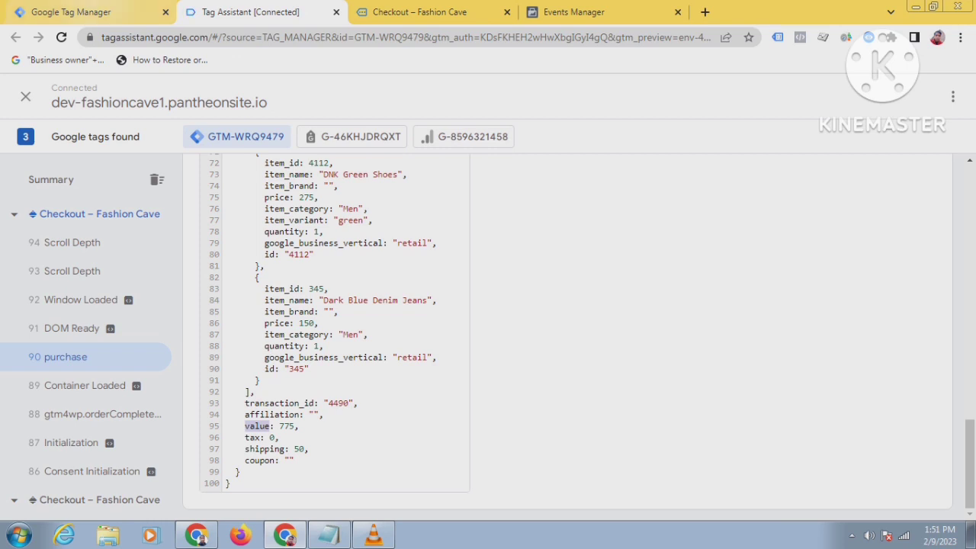
key("ctrl+shift+Tab")
right_click(347, 299)
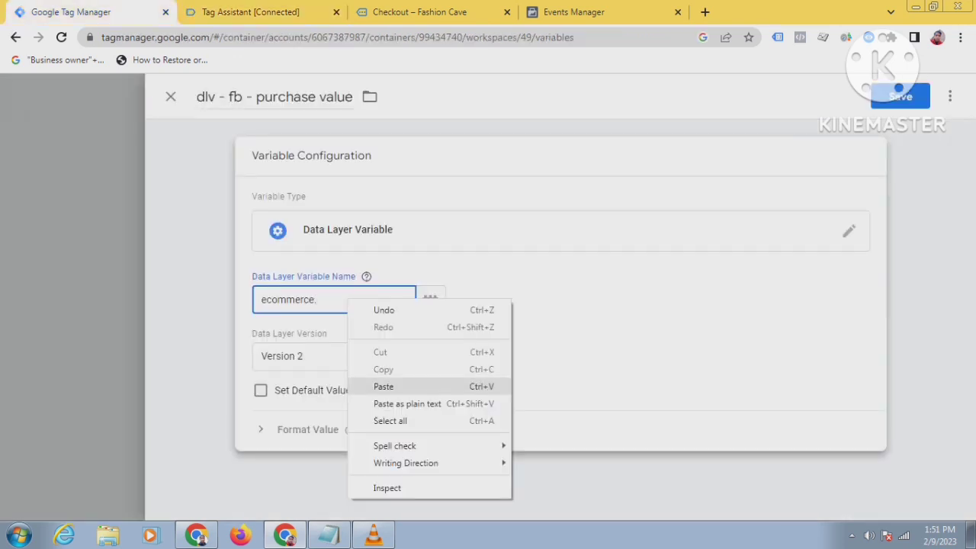
left_click(373, 386)
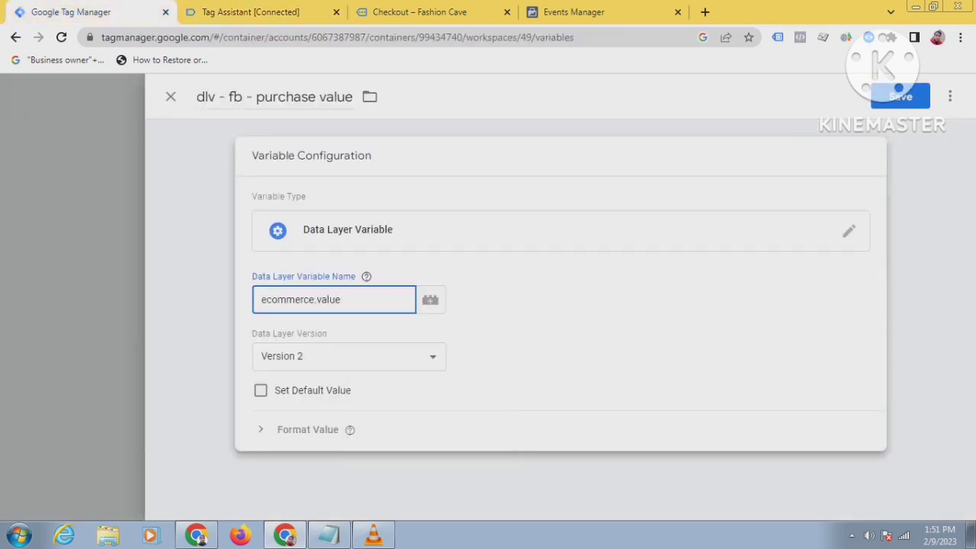
left_click(900, 96)
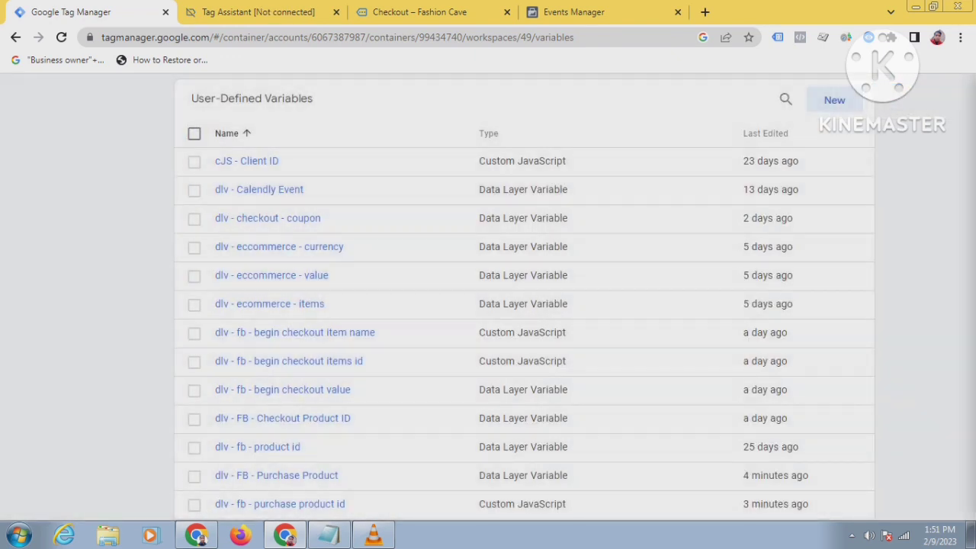
scroll(525, 298, "up", 13)
scroll(221, 381, "up", 7)
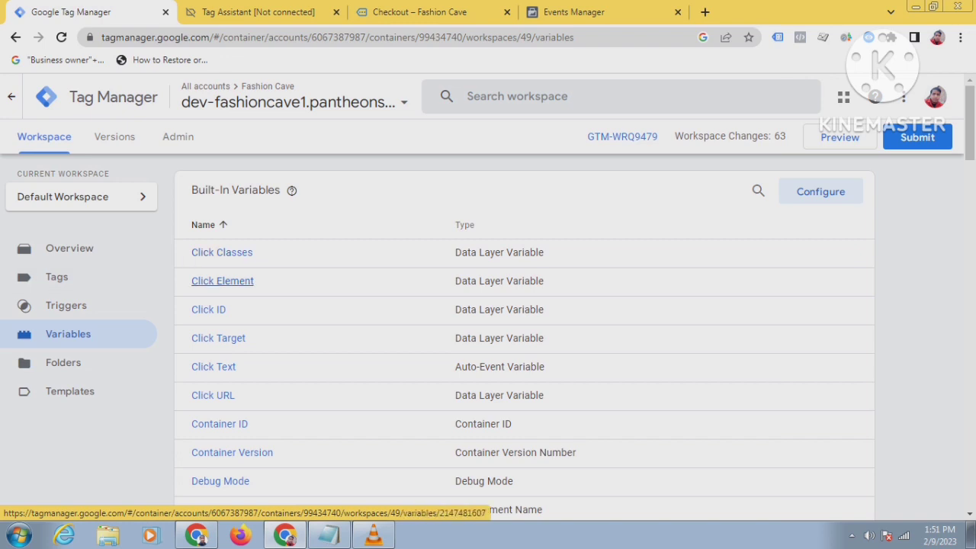
scroll(221, 281, "down", 2)
scroll(221, 281, "up", 1)
scroll(221, 281, "up", 1)
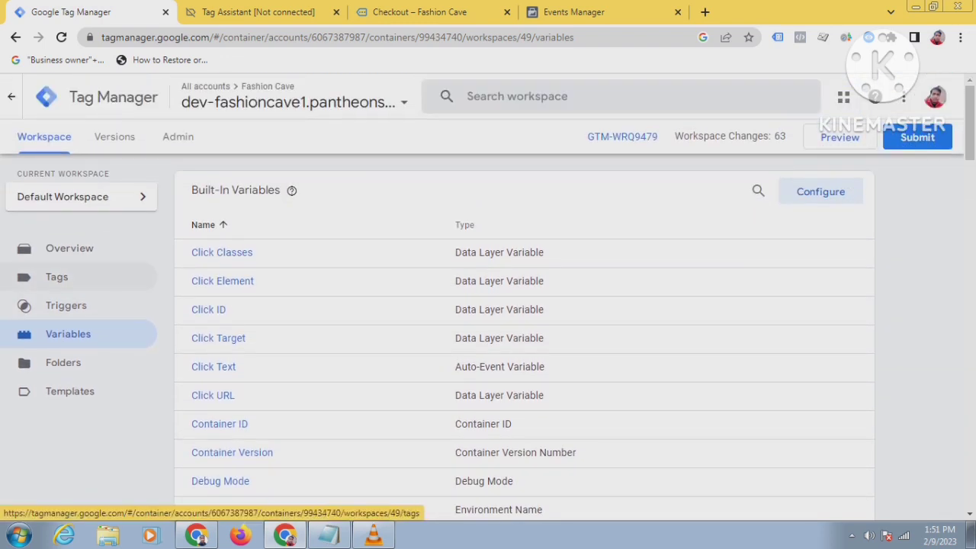
Create a new tag in the workspace and name it "fb purchase Tag"
left_click(57, 276)
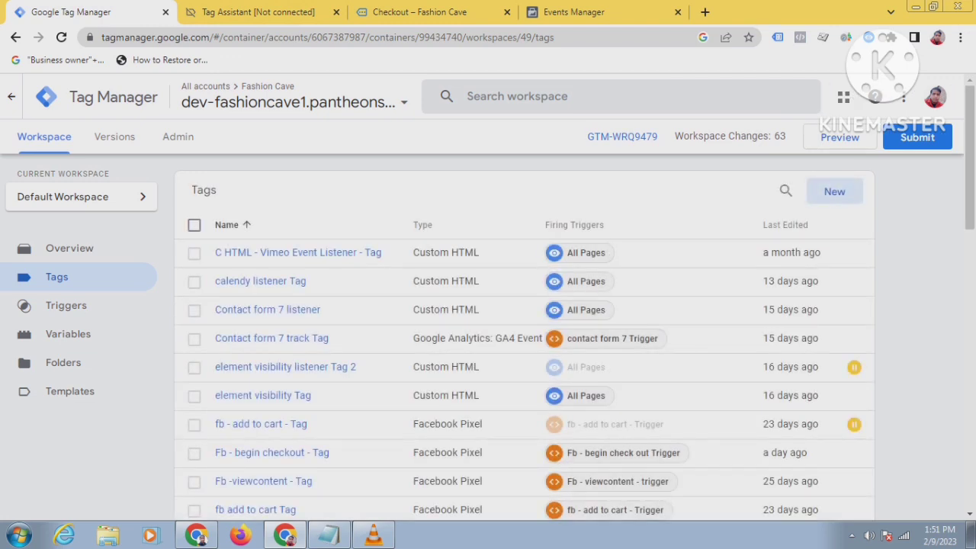
left_click(835, 191)
double_click(222, 97)
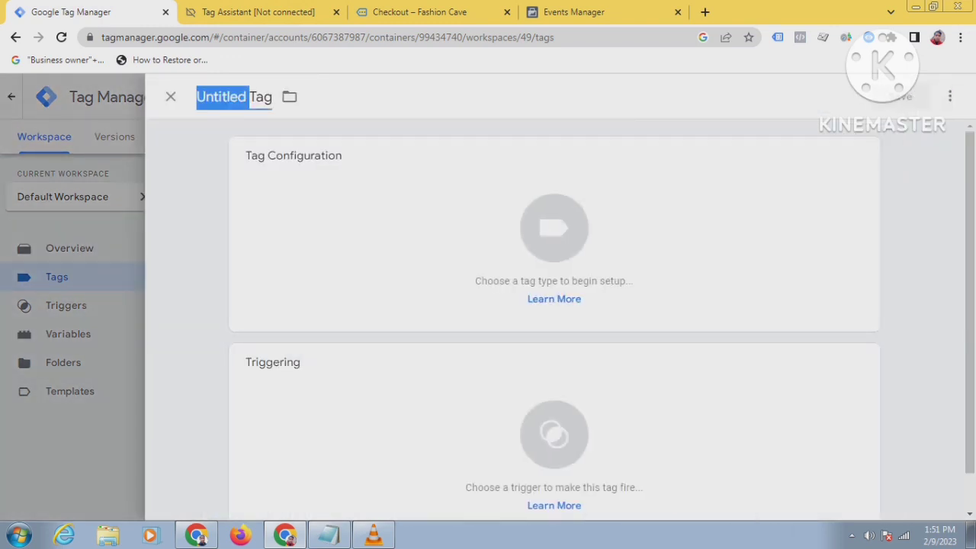
key("BackSpace")
type("fb pu")
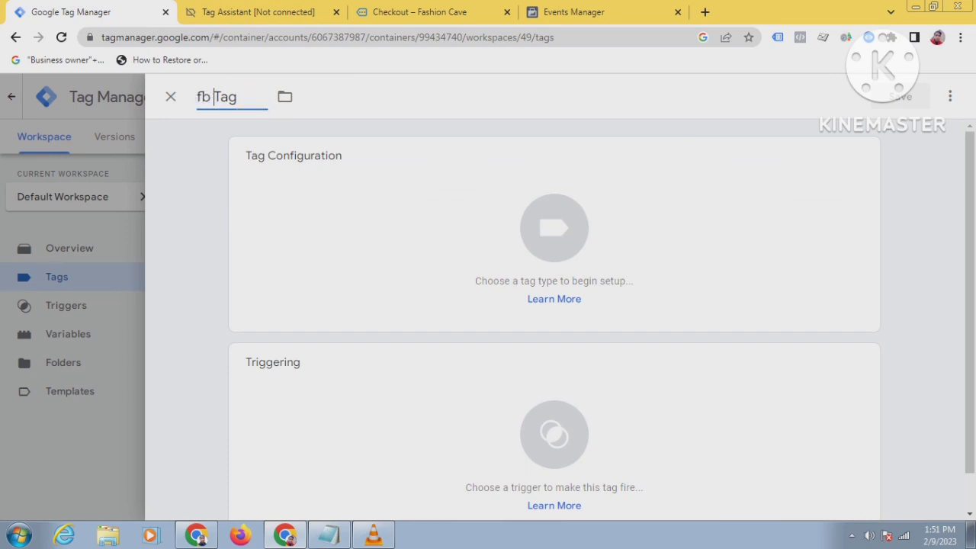
type("rchase")
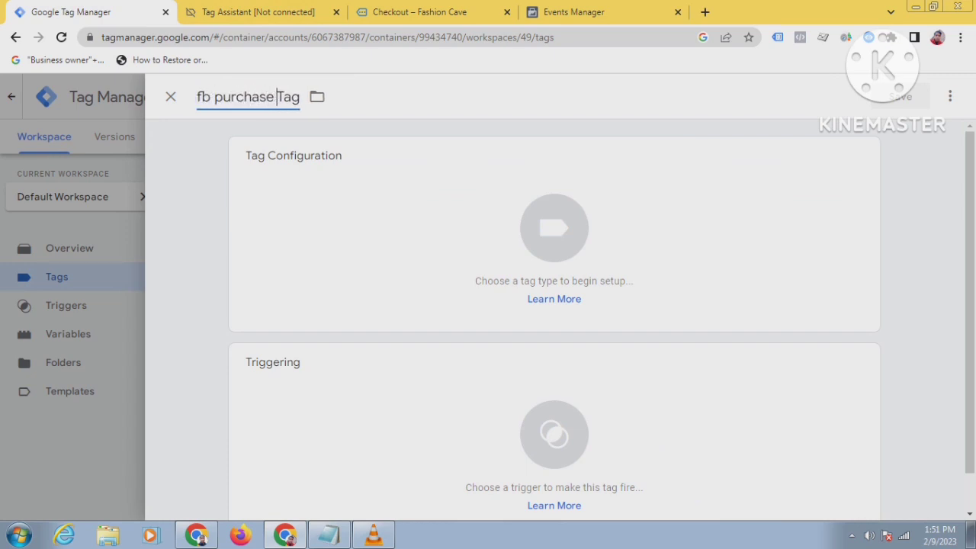
Set the tag type to Facebook Pixel and use the "Fb pixel constant variable" as its Facebook Pixel ID
left_click(554, 260)
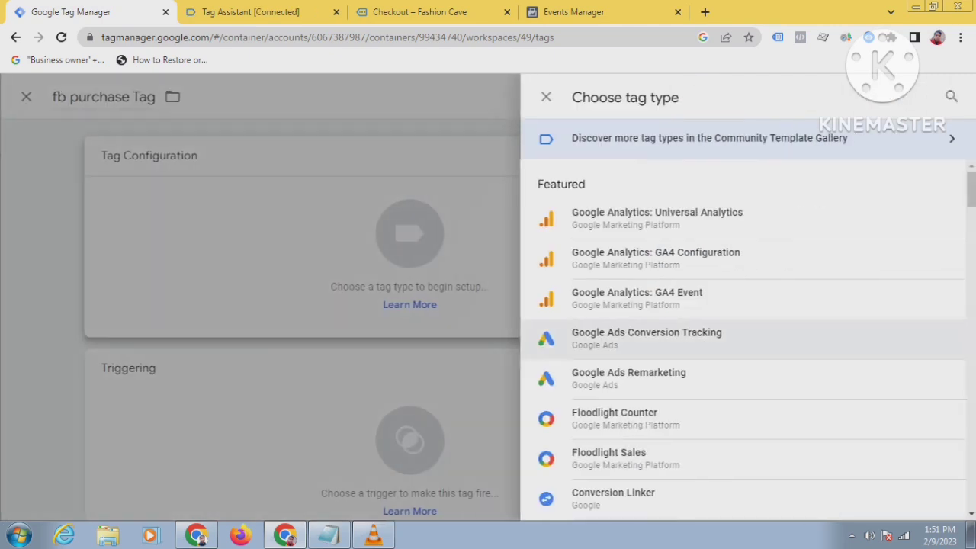
scroll(656, 366, "down", 6)
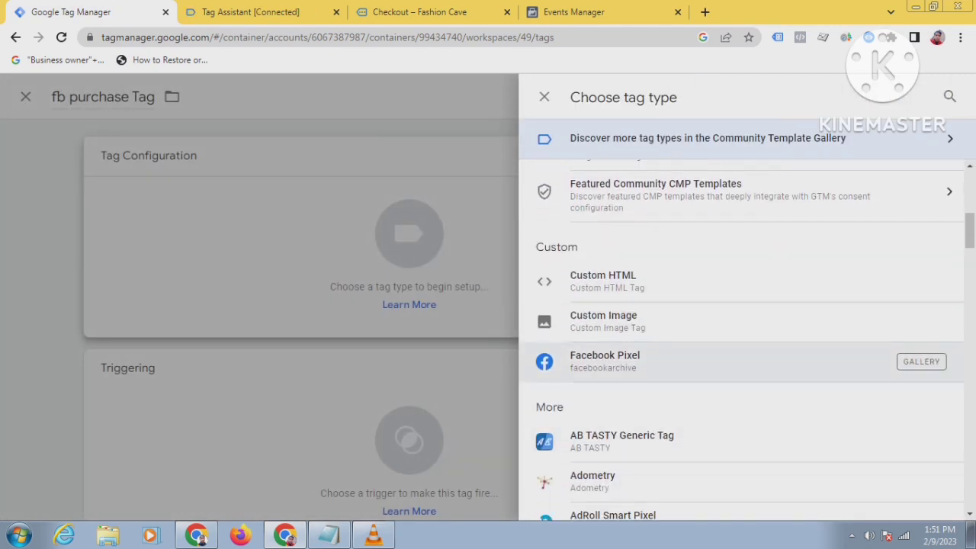
left_click(605, 361)
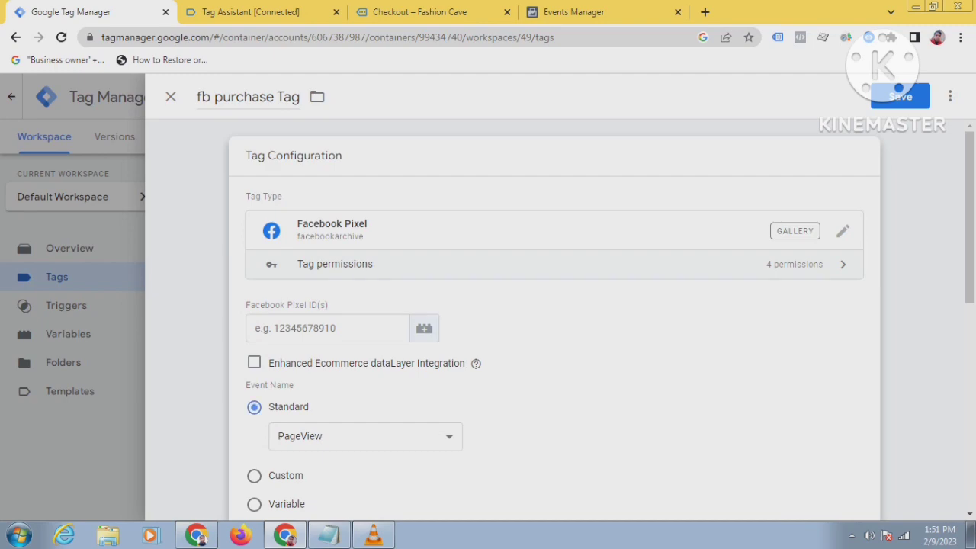
left_click(424, 328)
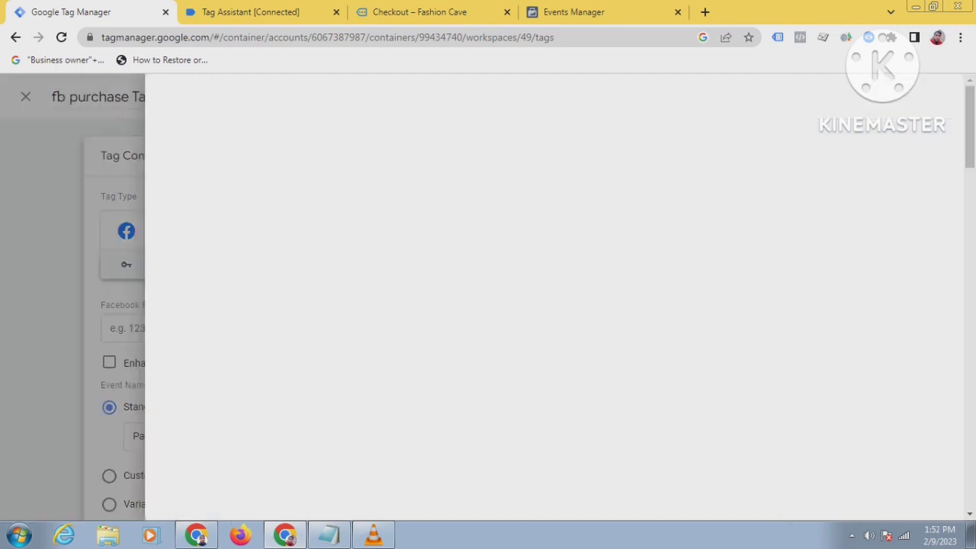
scroll(488, 297, "down", 9)
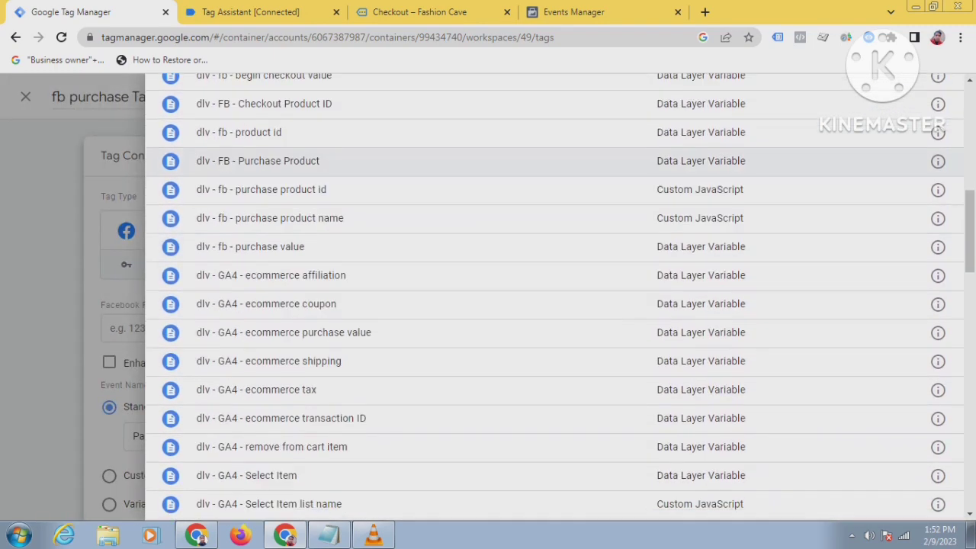
scroll(554, 297, "down", 5)
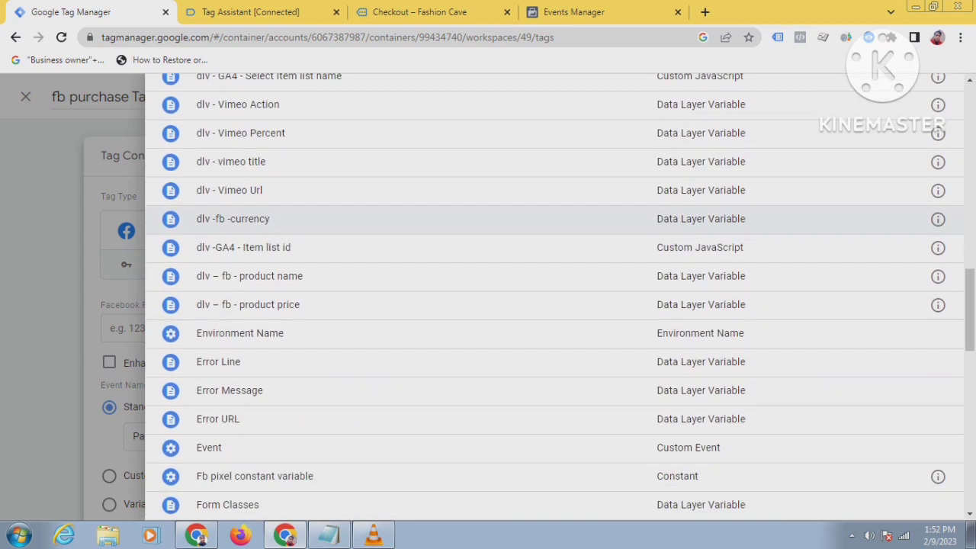
scroll(488, 333, "down", 1)
key("Escape")
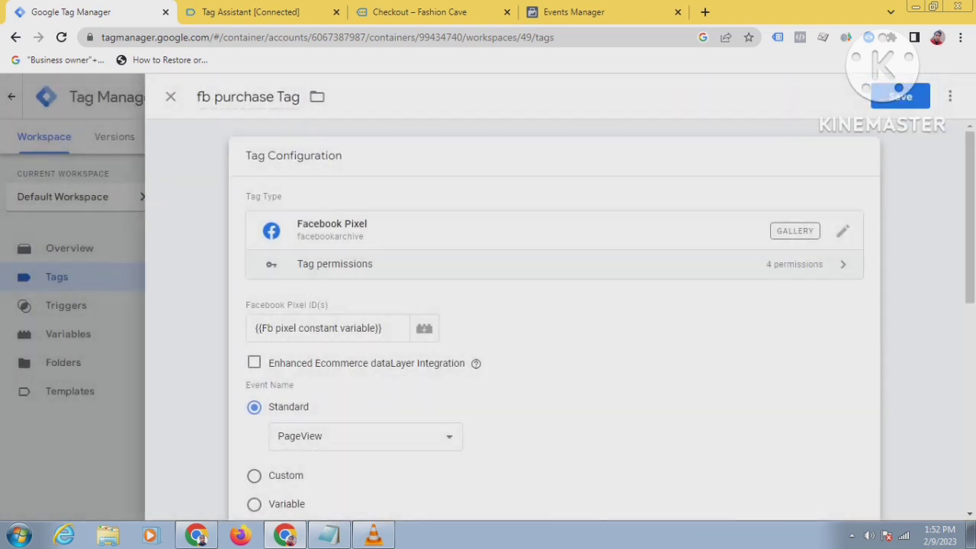
Set the tag's standard event name to Purchase
scroll(549, 306, "down", 3)
scroll(550, 306, "up", 1)
left_click(366, 294)
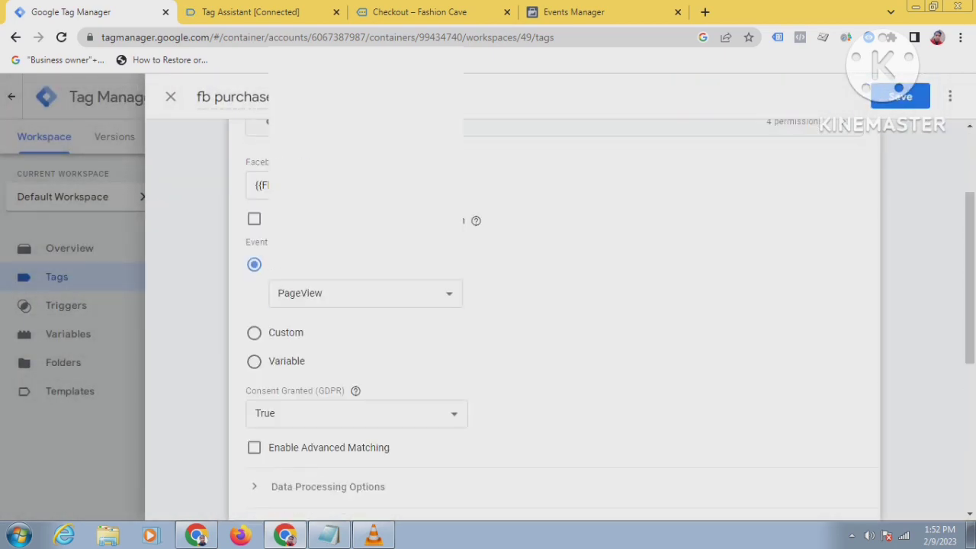
left_click(299, 195)
Add five blank property rows under the purchase tag's object properties
scroll(549, 320, "down", 2)
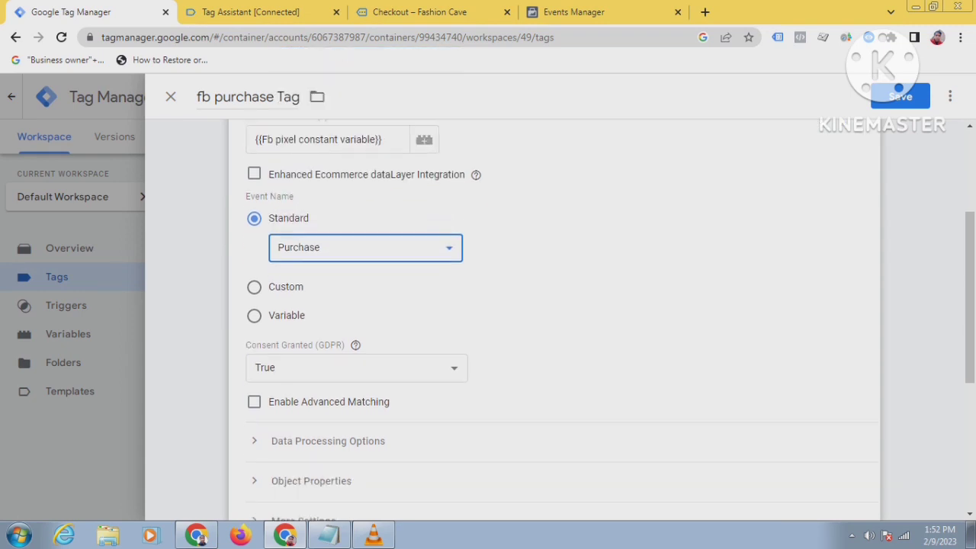
scroll(549, 321, "down", 3)
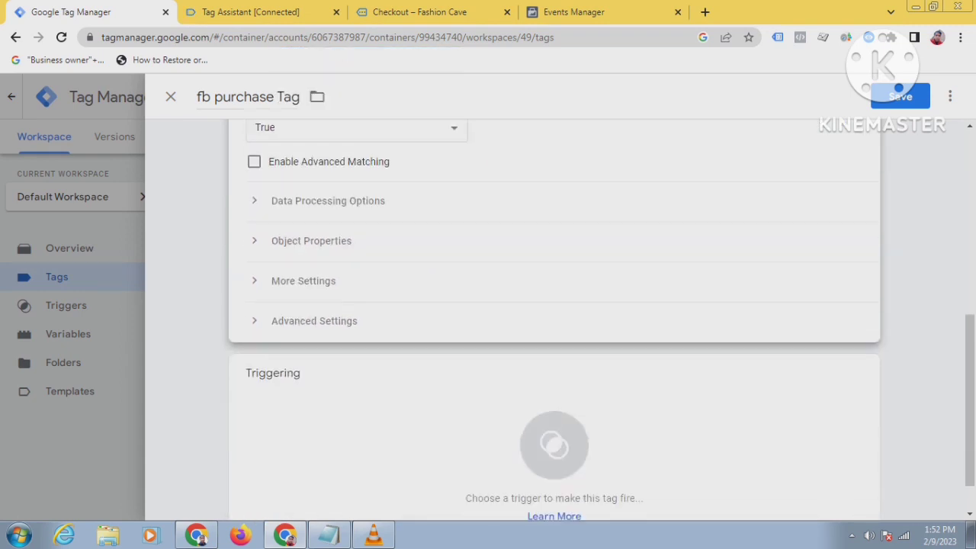
left_click(312, 241)
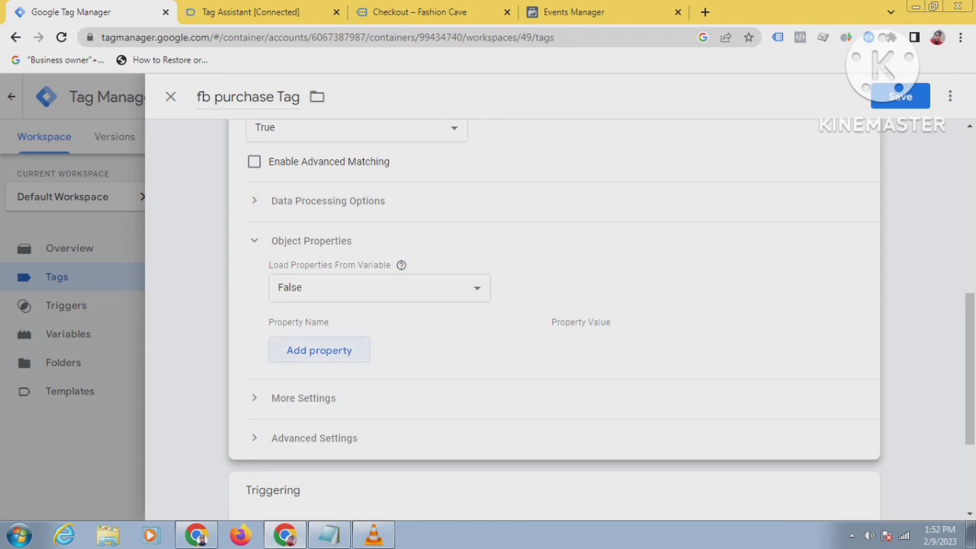
left_click(319, 350)
left_click(318, 385)
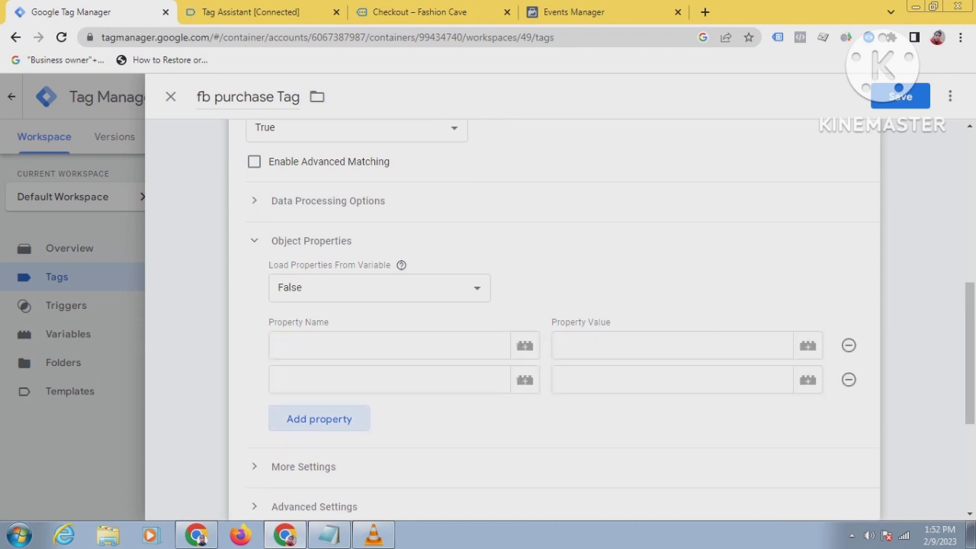
left_click(318, 419)
left_click(319, 453)
scroll(319, 453, "down", 2)
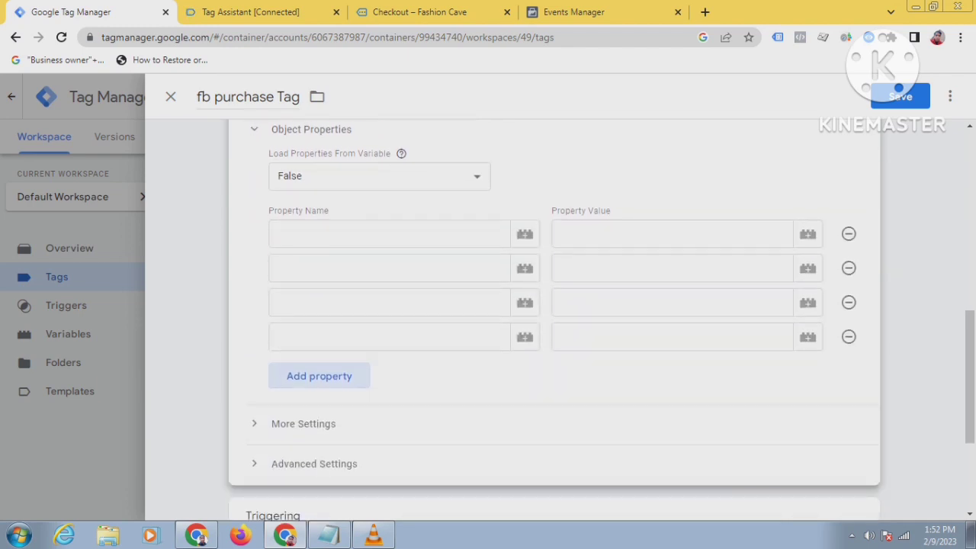
left_click(319, 345)
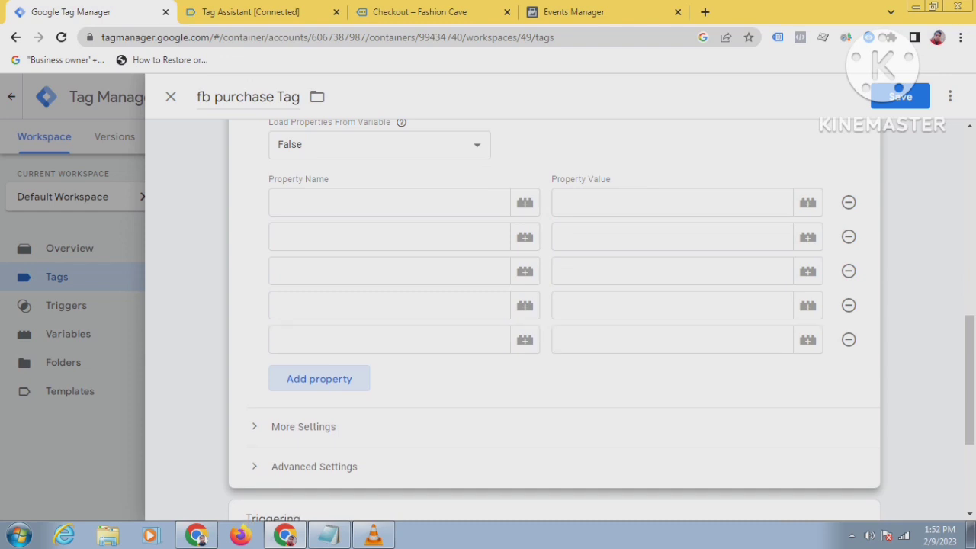
Fill the first property row with the name content_type copied from the Notepad notes and the value product
left_click(329, 535)
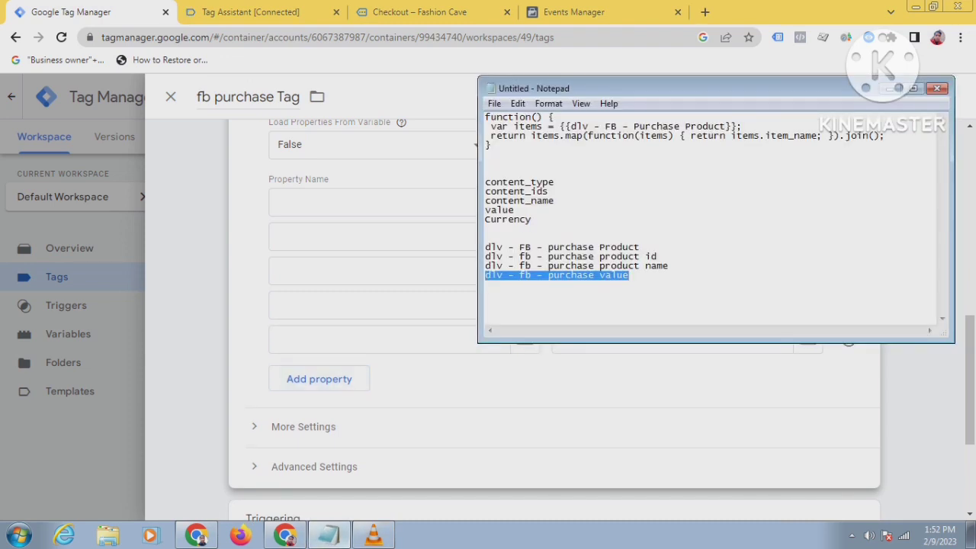
left_click_drag(554, 182, 485, 182)
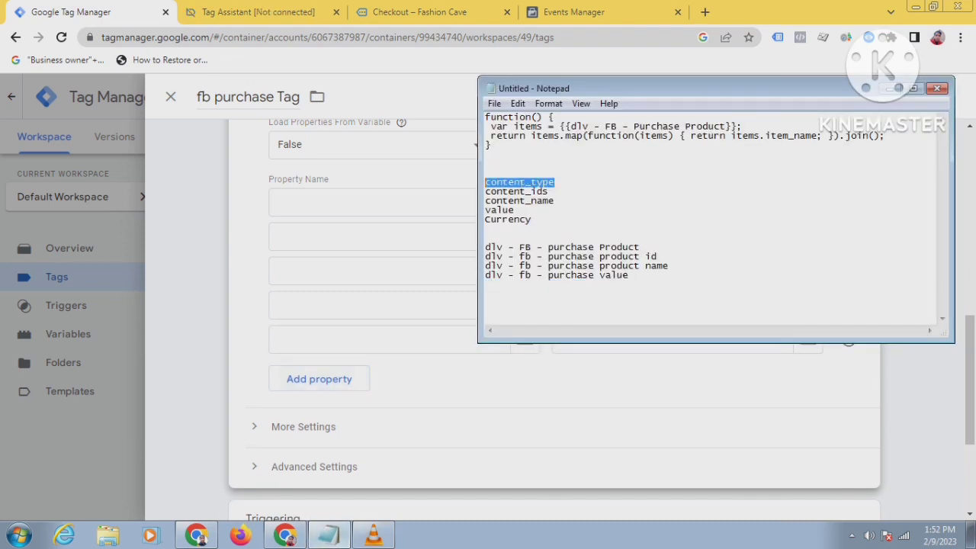
right_click(496, 182)
left_click(531, 225)
left_click(368, 203)
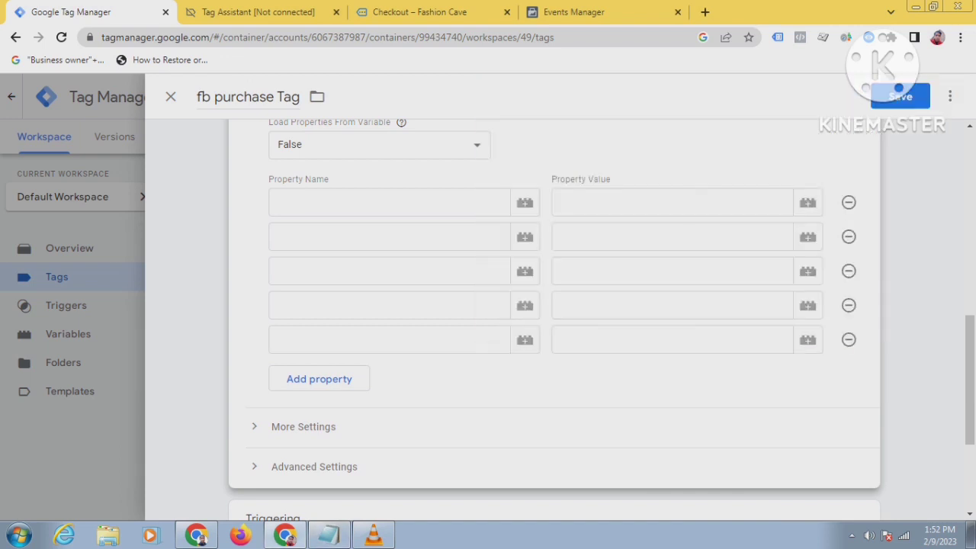
right_click(368, 203)
left_click(404, 292)
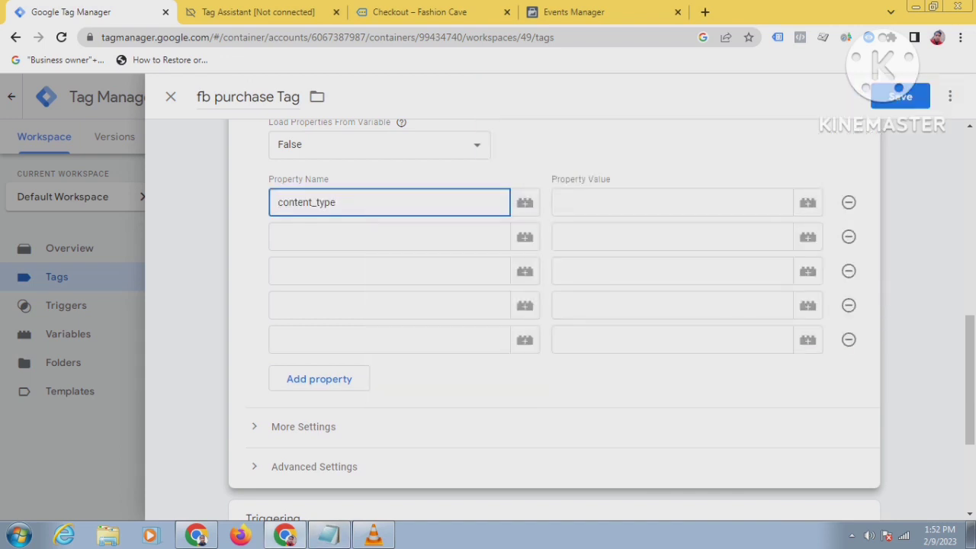
left_click(598, 203)
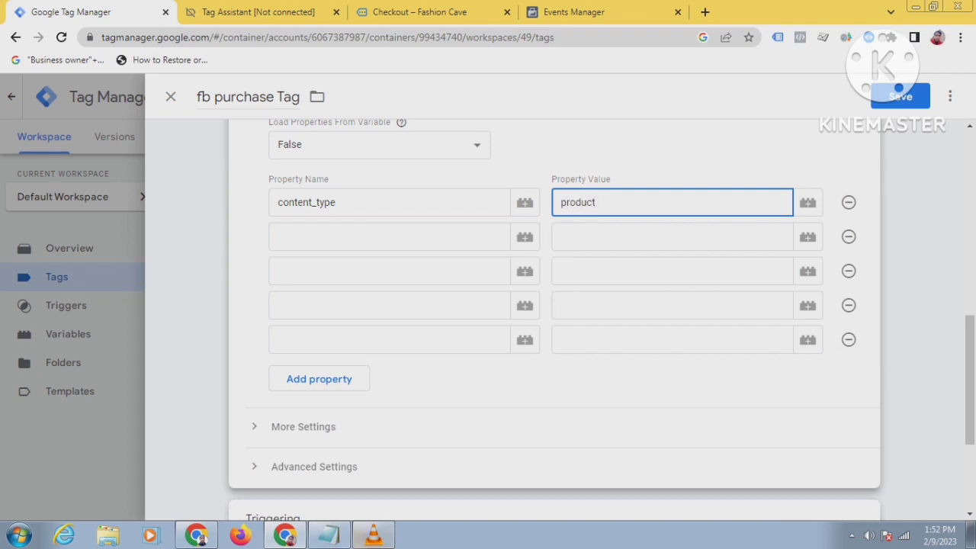
Copy content_ids from the Notepad notes into the second row's property name
left_click(329, 536)
left_click_drag(549, 191, 486, 192)
right_click(486, 193)
left_click(522, 241)
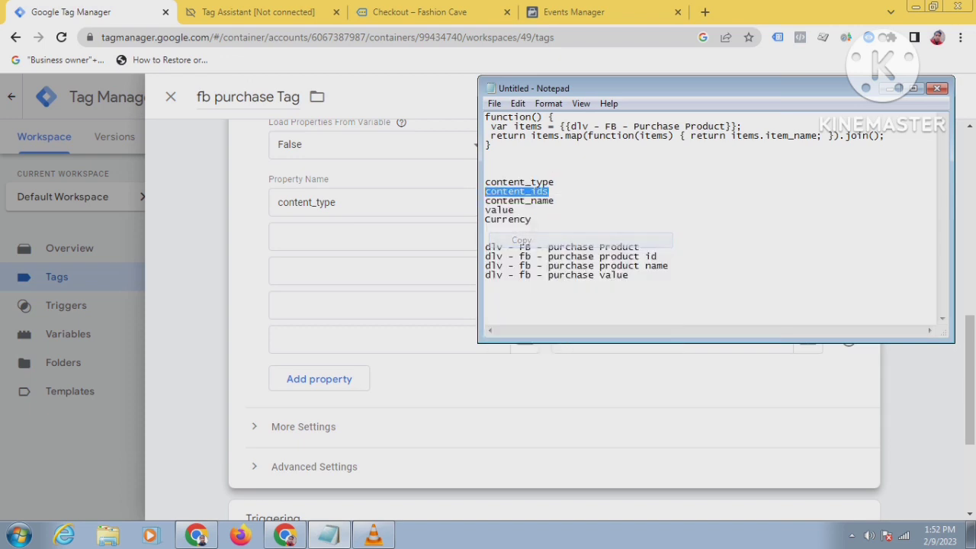
left_click(311, 234)
right_click(311, 234)
left_click(346, 320)
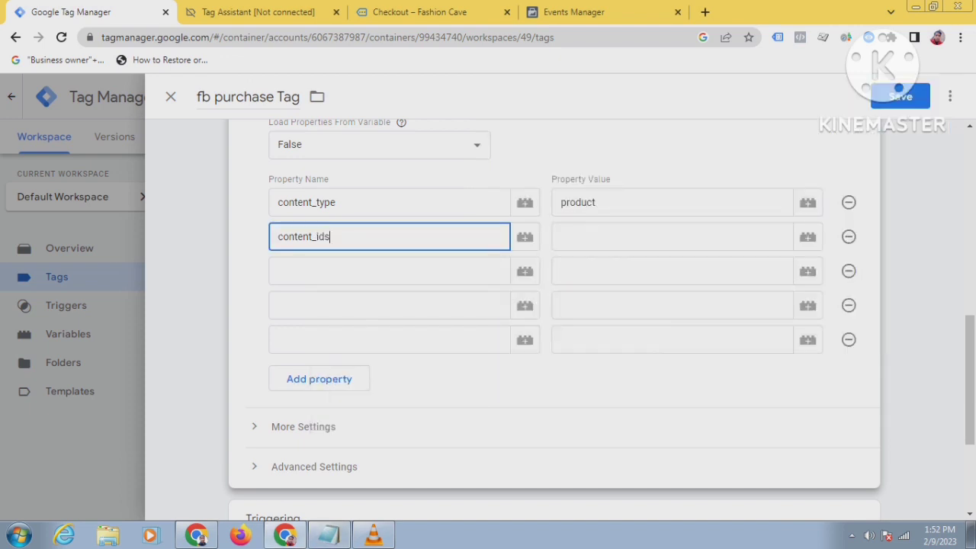
left_click(603, 236)
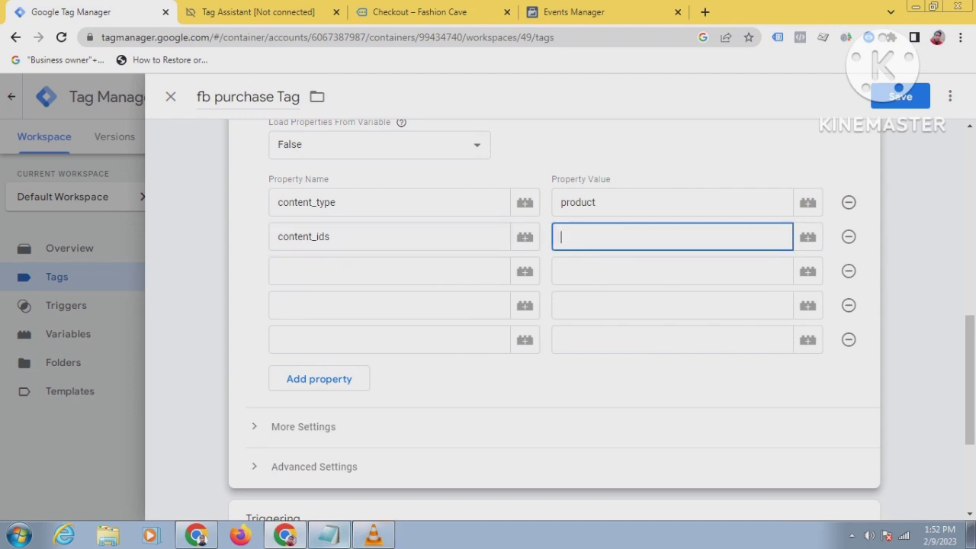
Examine the item IDs and other item details in the purchase event's data layer in Tag Assistant
mouse_move(329, 536)
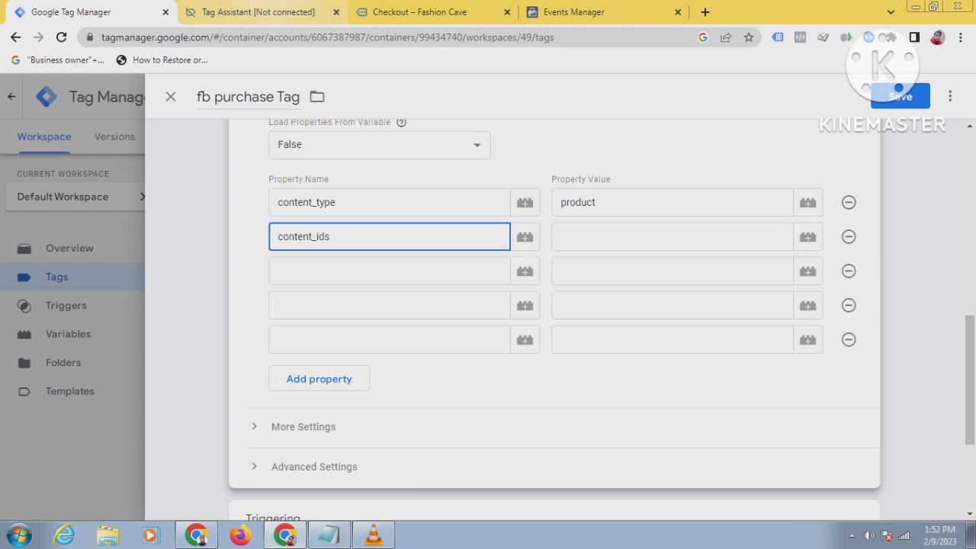
left_click(257, 11)
scroll(579, 358, "up", 3)
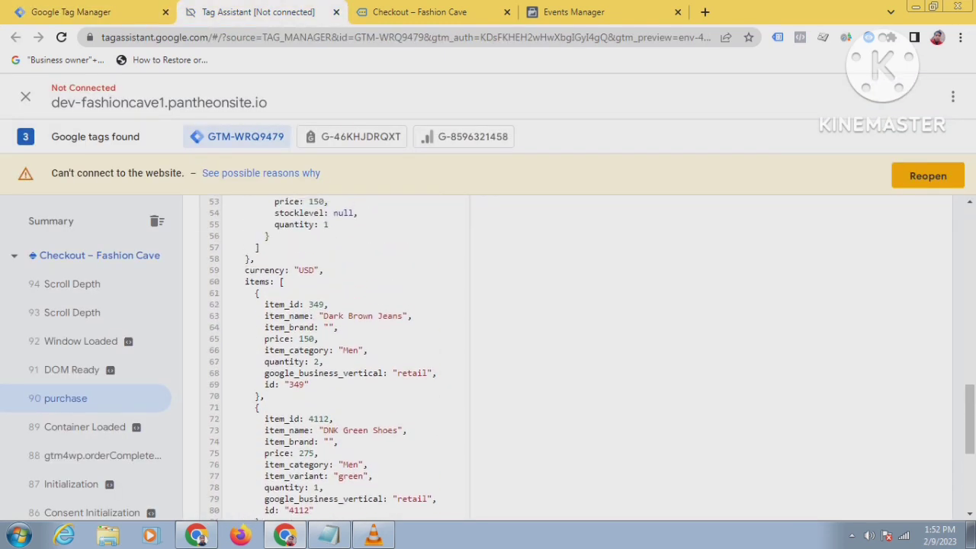
scroll(579, 344, "down", 5)
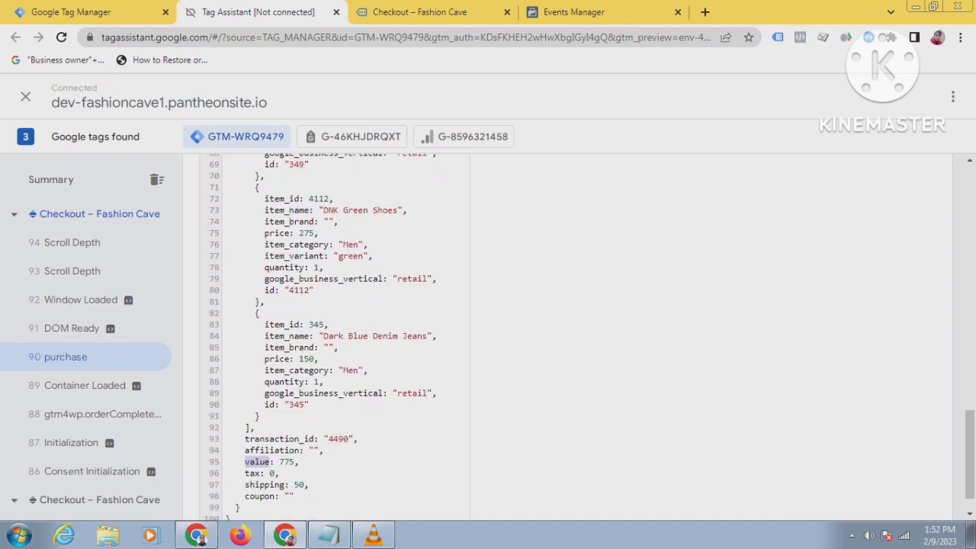
scroll(335, 336, "up", 2)
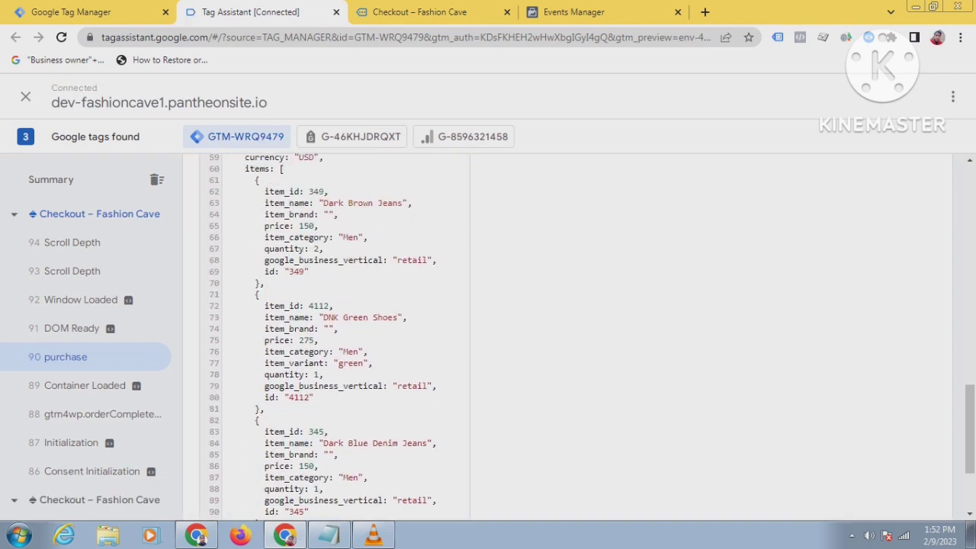
scroll(568, 335, "up", 1)
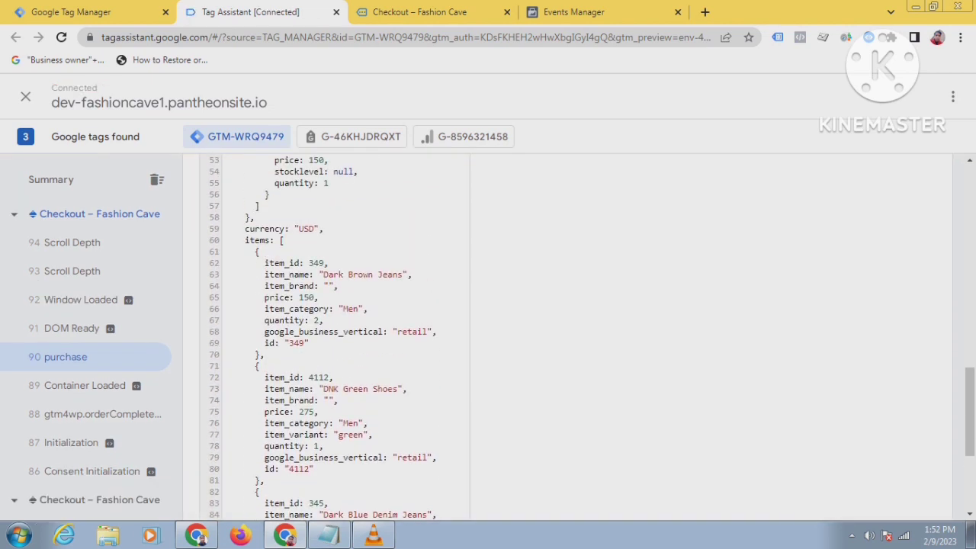
scroll(568, 335, "down", 3)
scroll(568, 336, "up", 2)
scroll(568, 336, "down", 1)
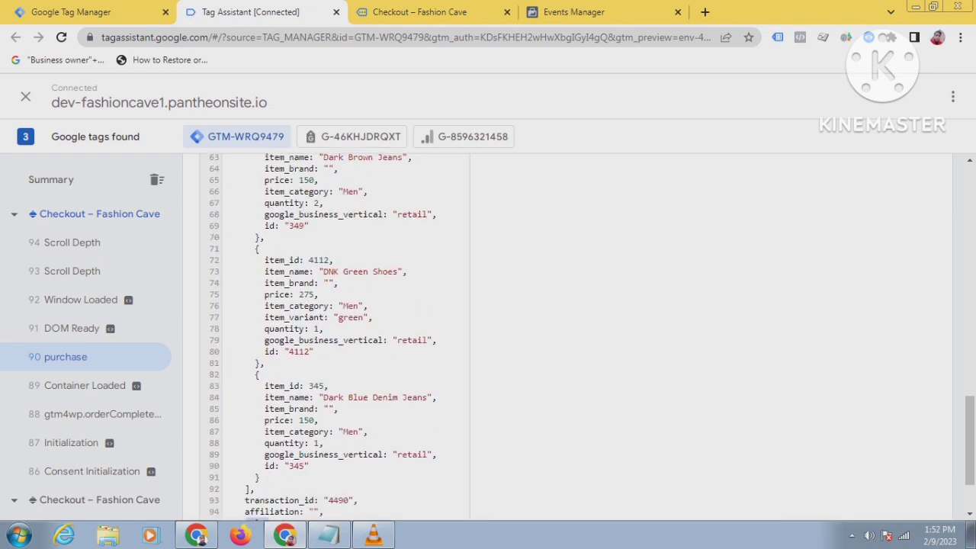
scroll(569, 336, "up", 2)
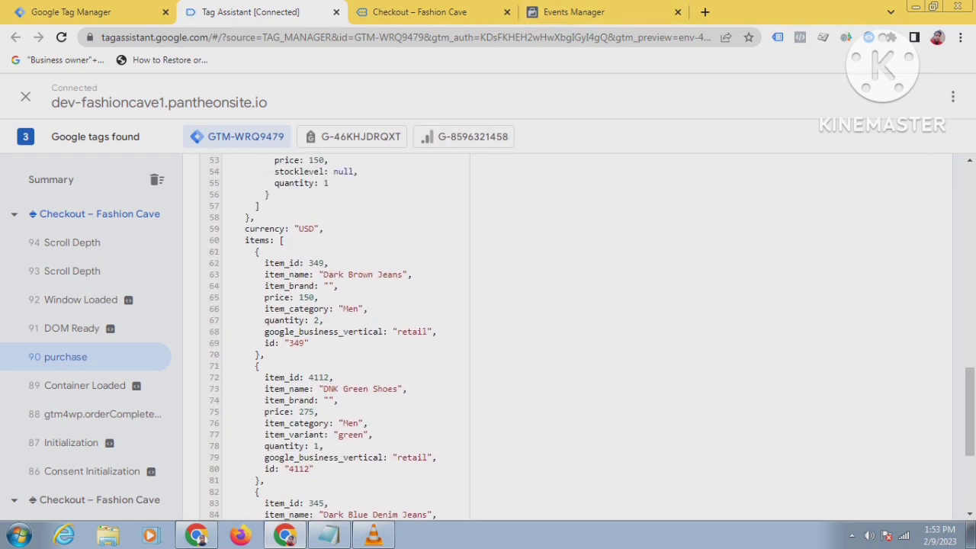
scroll(568, 335, "up", 1)
scroll(568, 336, "down", 3)
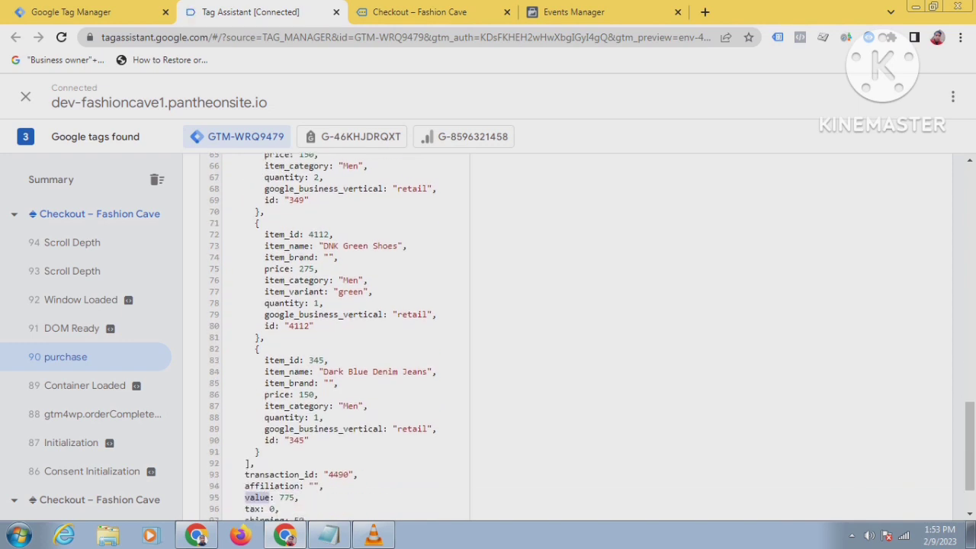
scroll(568, 336, "up", 2)
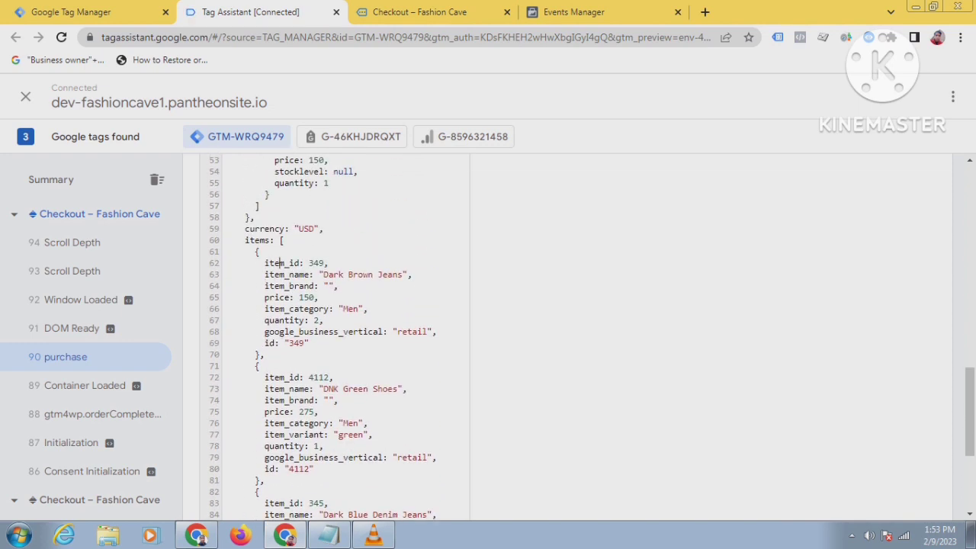
Check the item_id of the last item in the purchase event's data layer and return to the purchase tag in Tag Manager
scroll(279, 263, "down", 2)
double_click(282, 360)
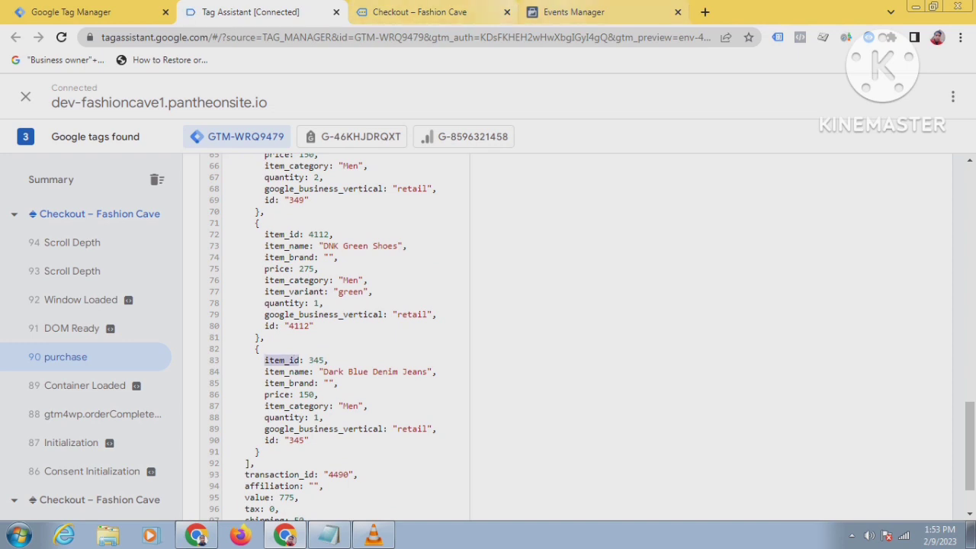
left_click(92, 12)
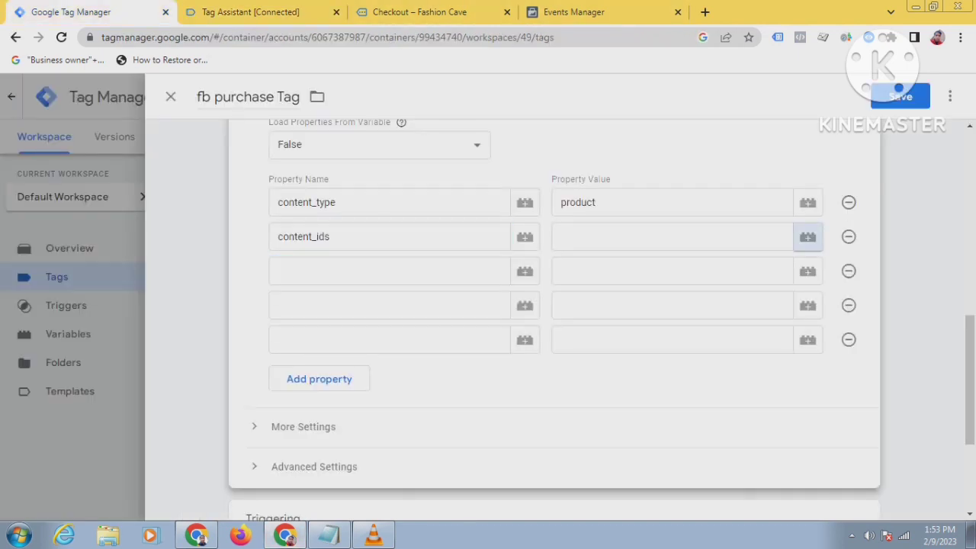
Set the content_ids property's value to the variable dlv - fb - purchase product id
left_click(808, 237)
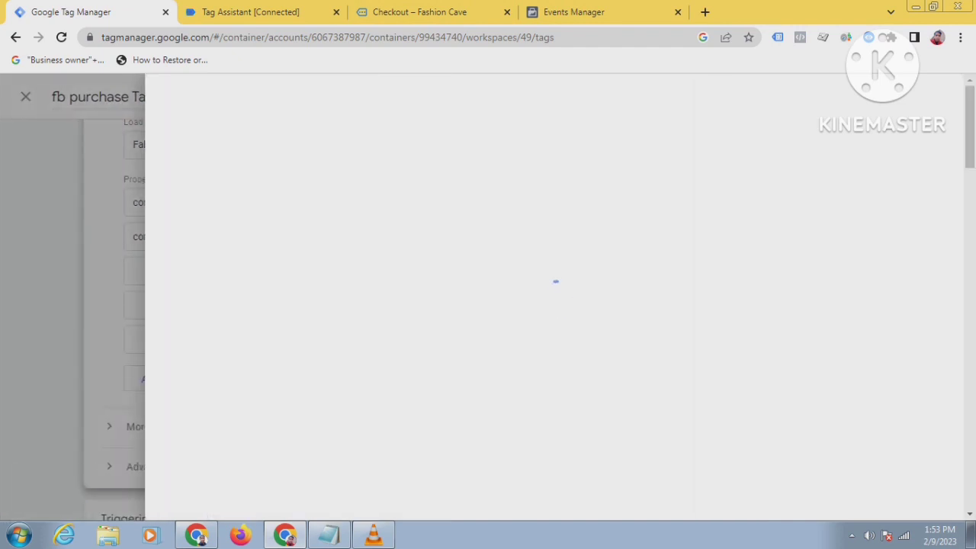
scroll(534, 308, "down", 4)
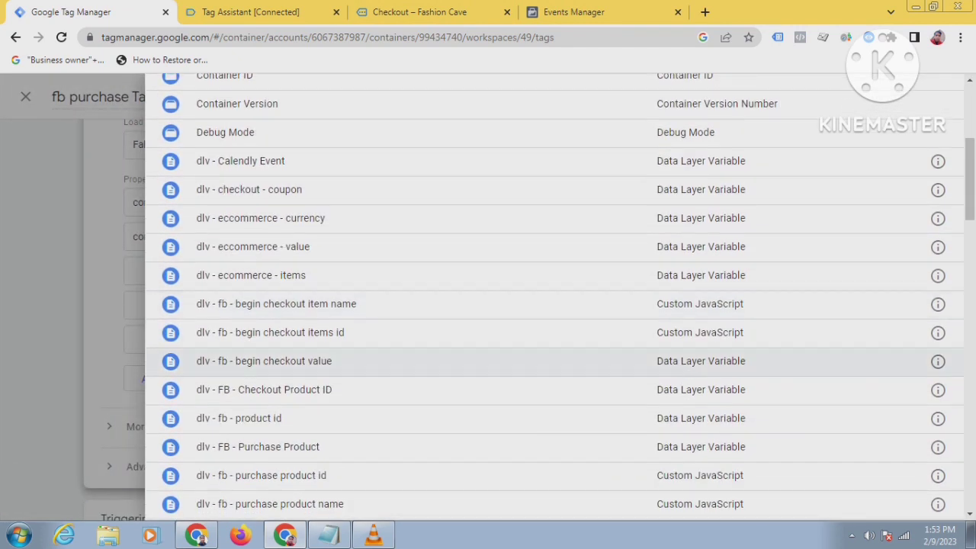
scroll(534, 308, "down", 1)
scroll(534, 305, "down", 5)
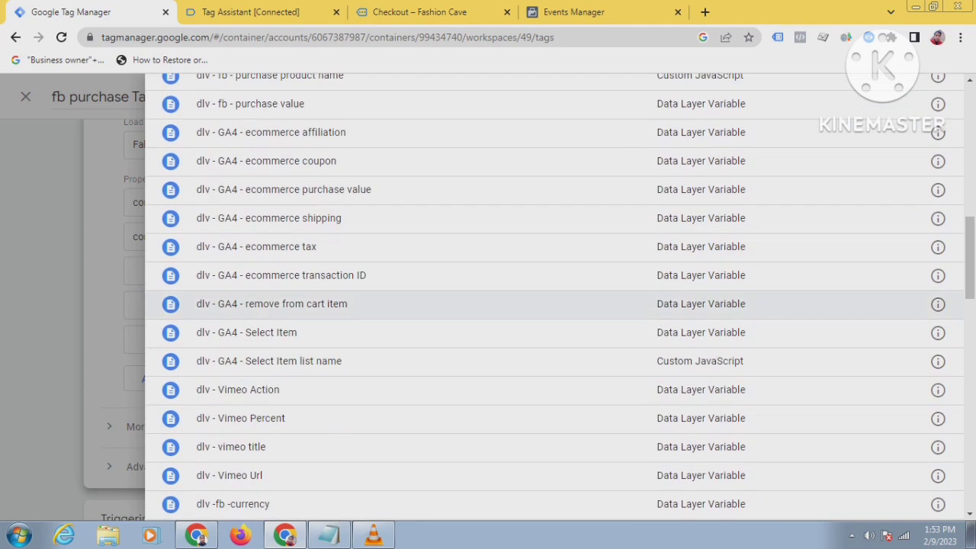
scroll(534, 343, "up", 2)
scroll(534, 403, "up", 4)
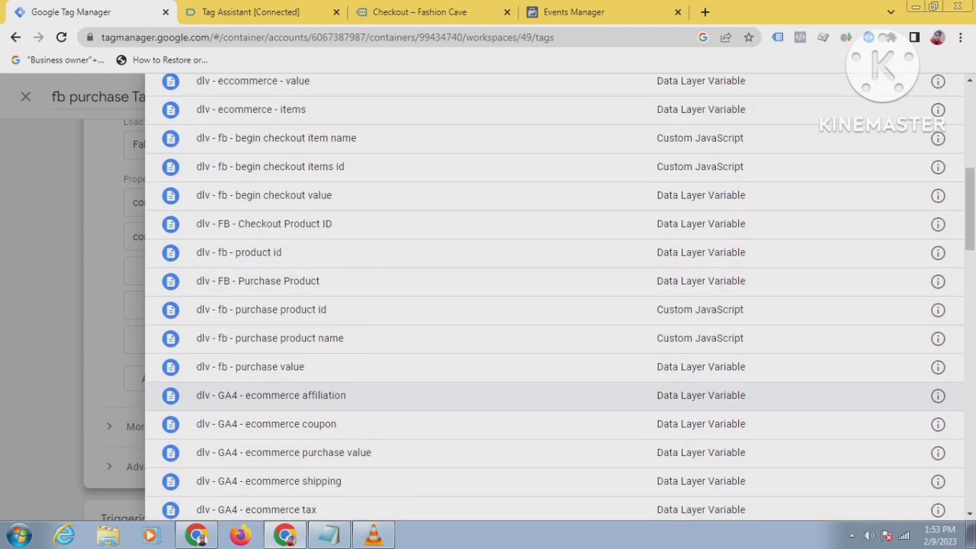
scroll(534, 439, "up", 1)
scroll(534, 440, "up", 3)
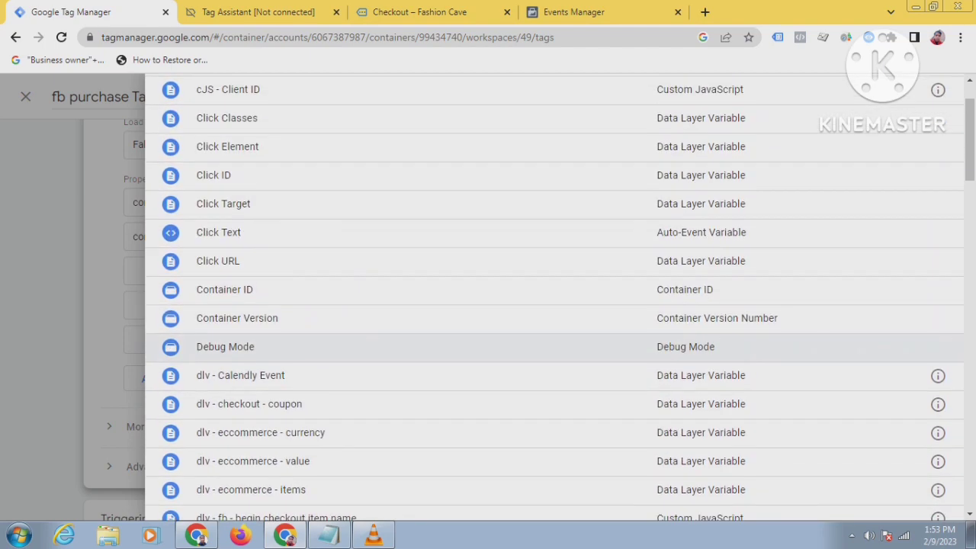
scroll(534, 440, "down", 12)
scroll(534, 439, "down", 12)
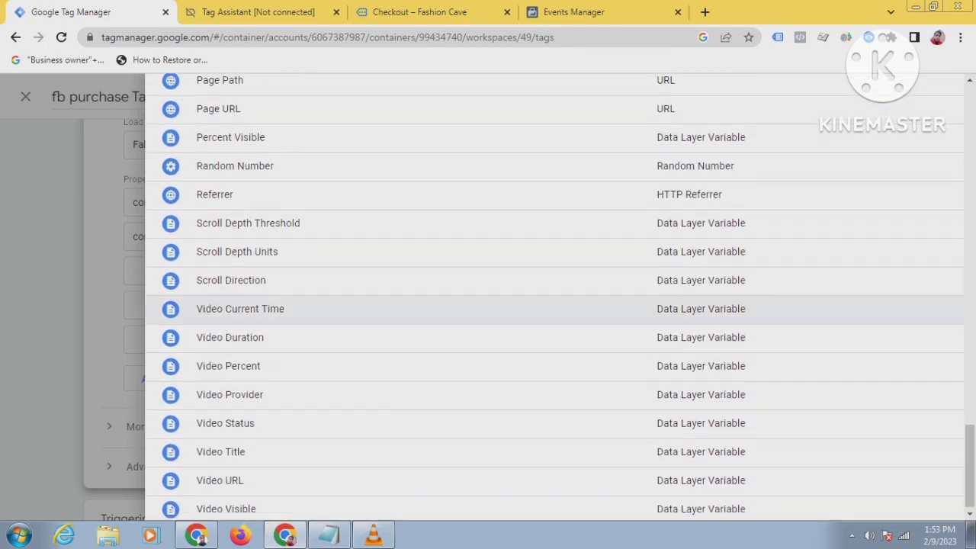
scroll(534, 333, "up", 15)
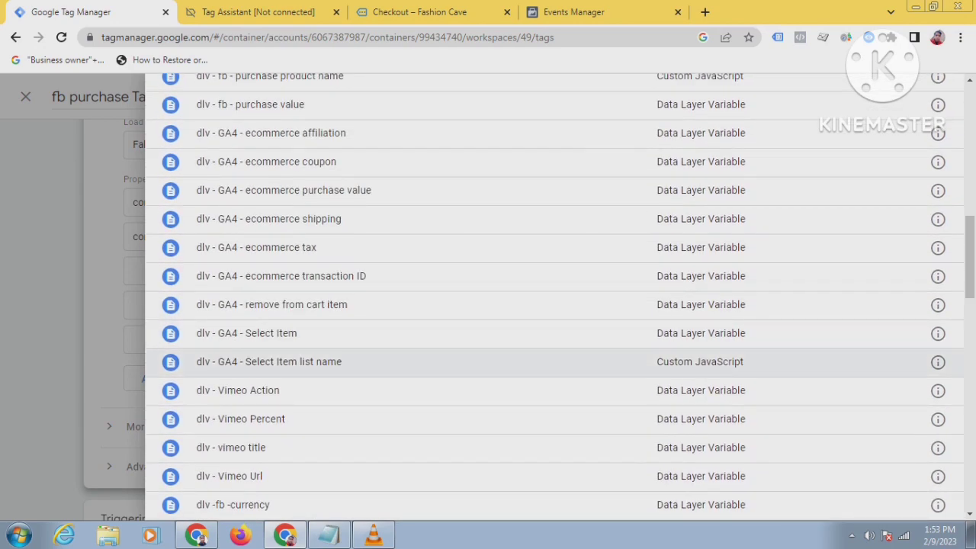
scroll(533, 370, "up", 1)
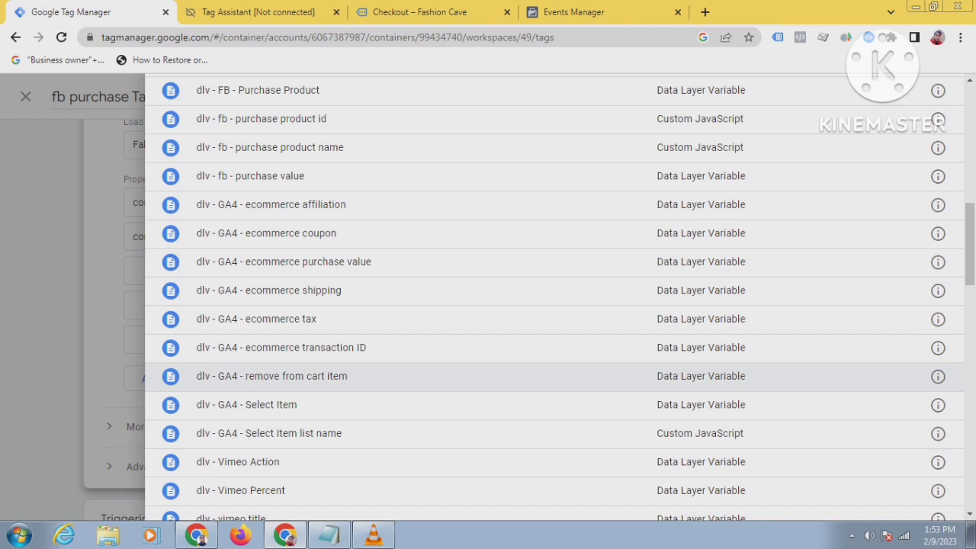
scroll(534, 376, "up", 1)
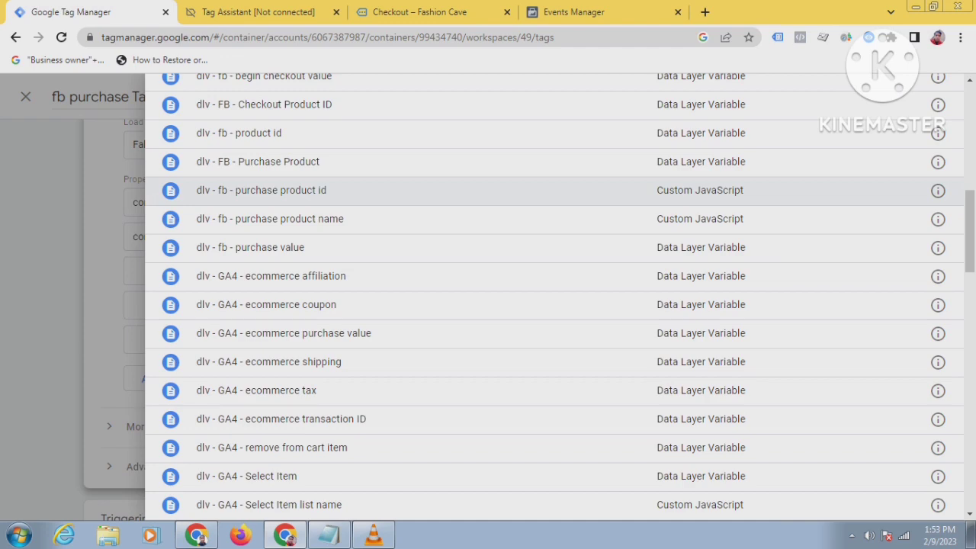
left_click(262, 191)
Copy content_name from the Notepad notes into the third row's property name
left_click(389, 271)
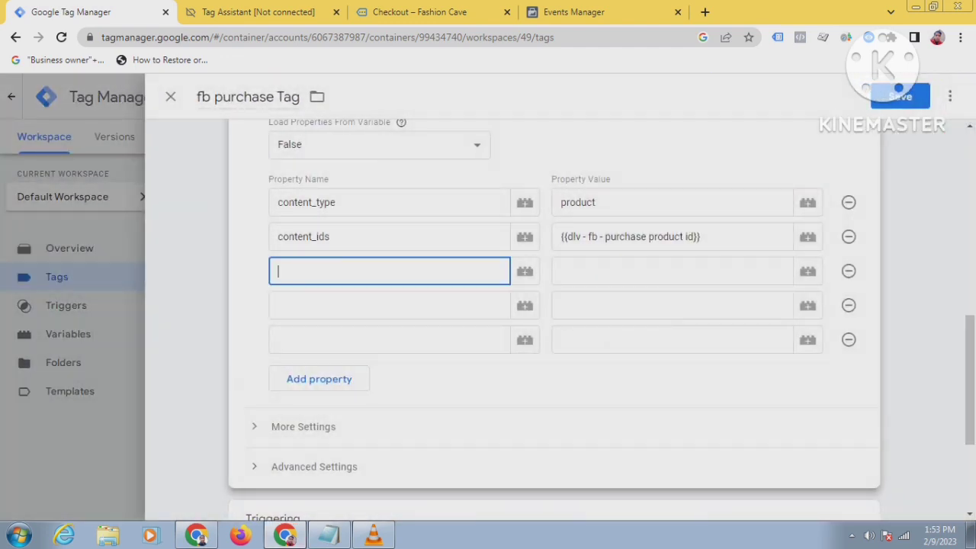
left_click(329, 535)
left_click_drag(554, 201, 503, 200)
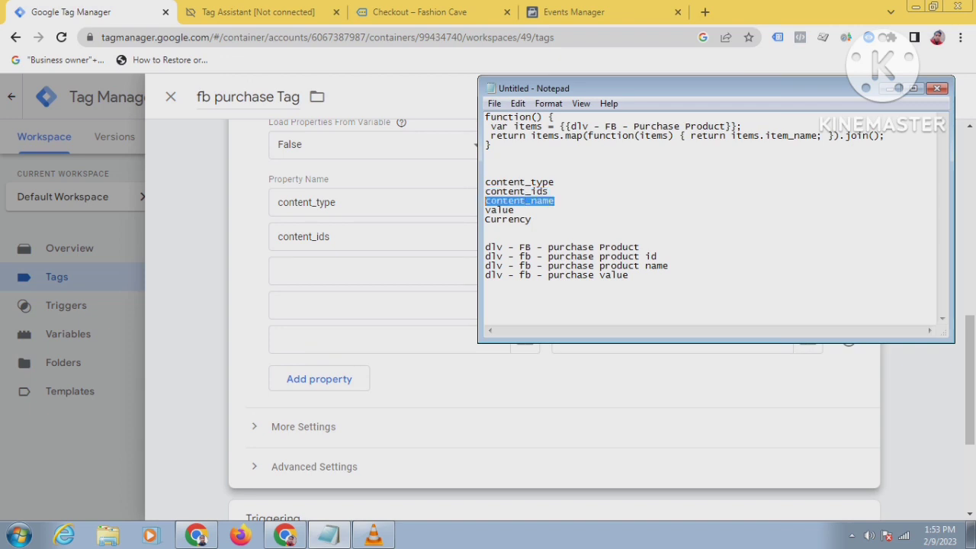
right_click(498, 201)
left_click(534, 249)
left_click(349, 271)
right_click(349, 271)
left_click(366, 360)
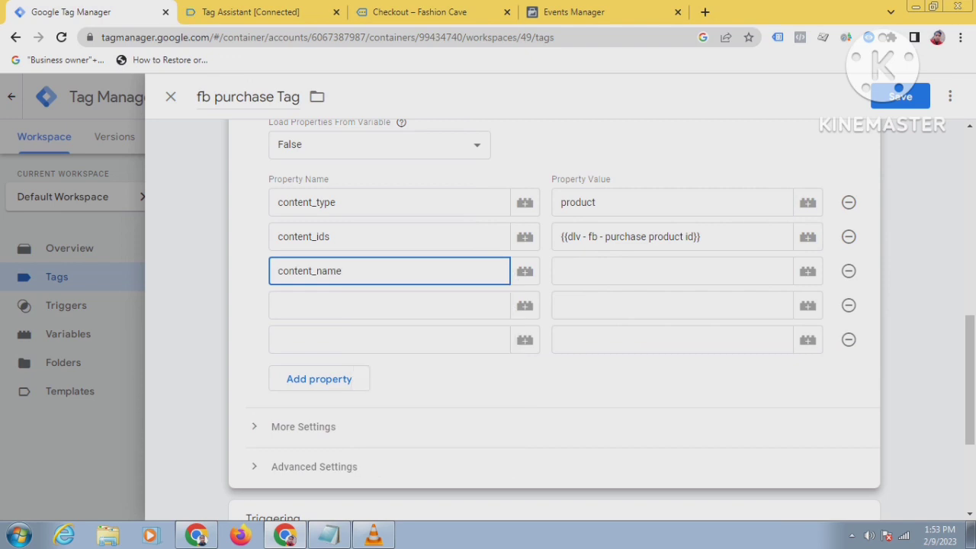
Set the content_name property's value to the variable dlv - fb - purchase product name
left_click(808, 271)
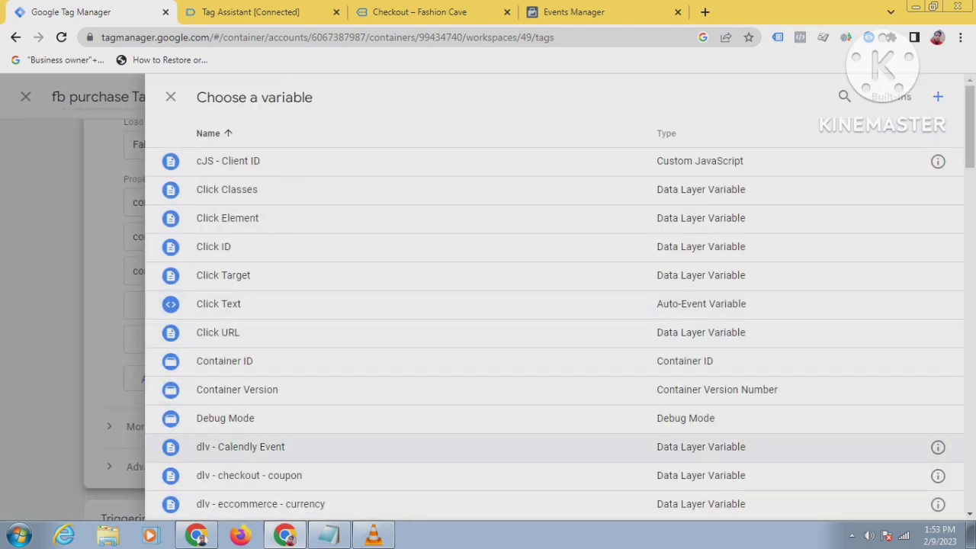
scroll(488, 421, "down", 3)
scroll(488, 415, "down", 1)
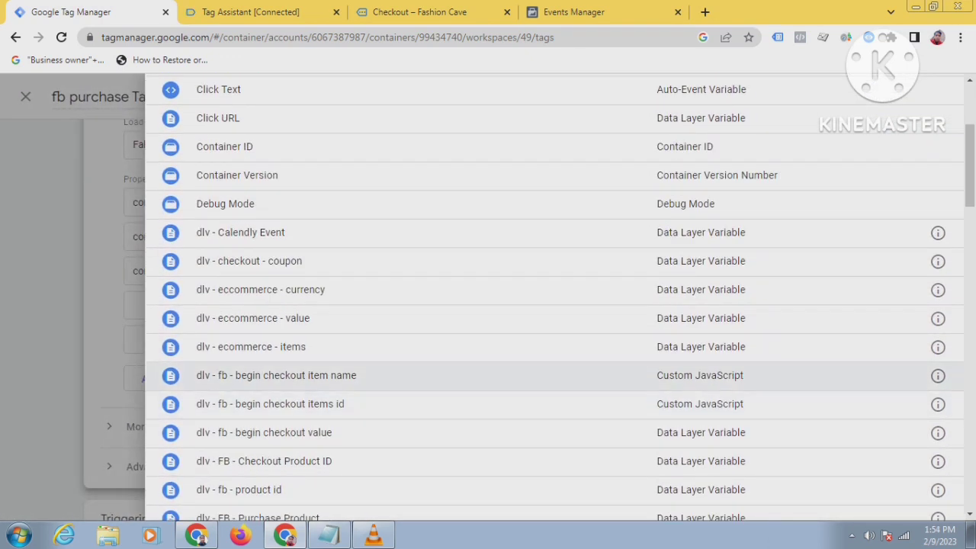
scroll(488, 305, "down", 2)
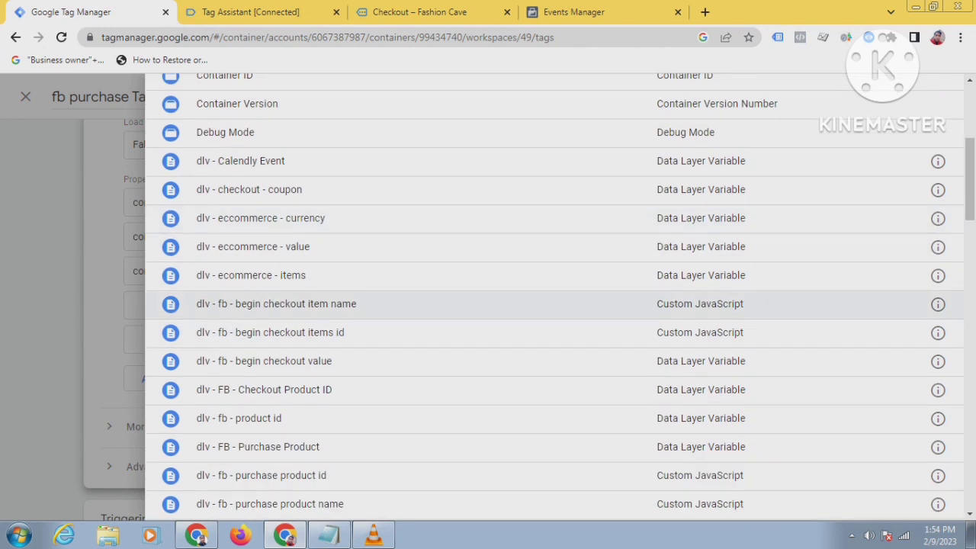
scroll(489, 343, "down", 1)
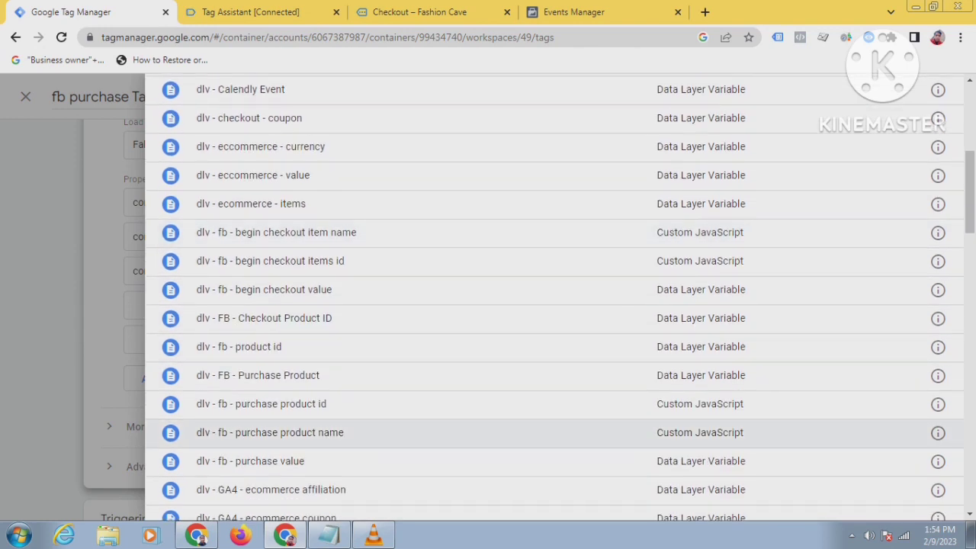
left_click(270, 433)
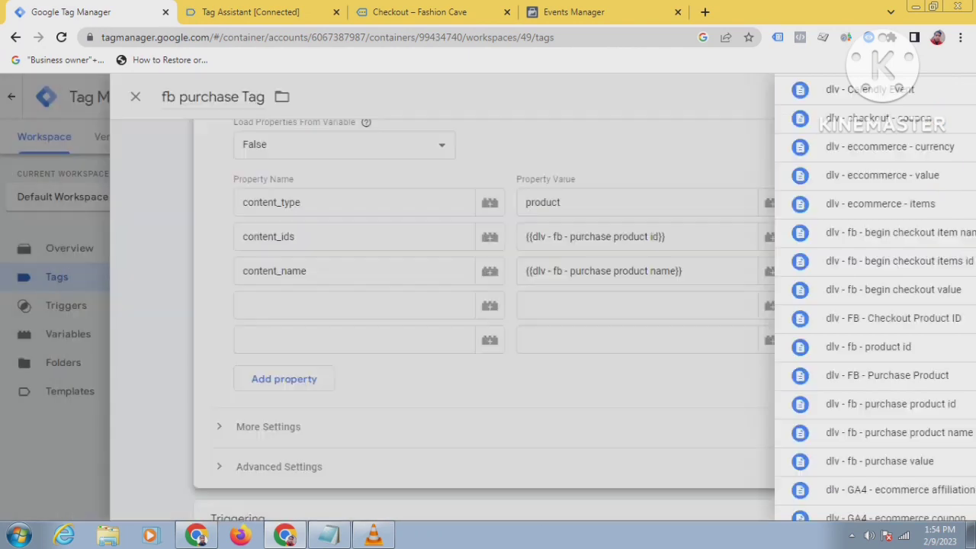
Copy the word value from the Notepad notes into the fourth row's property name
left_click(276, 305)
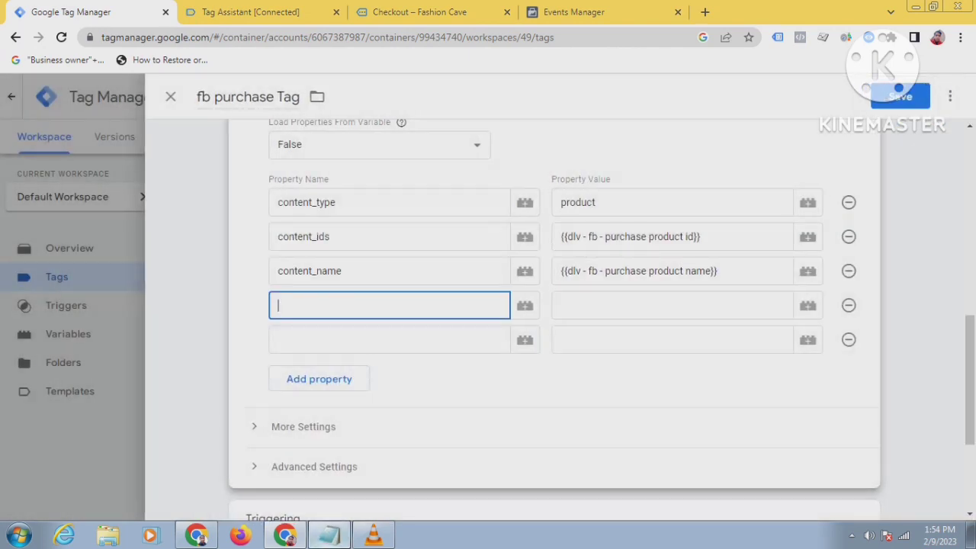
left_click(329, 535)
double_click(500, 210)
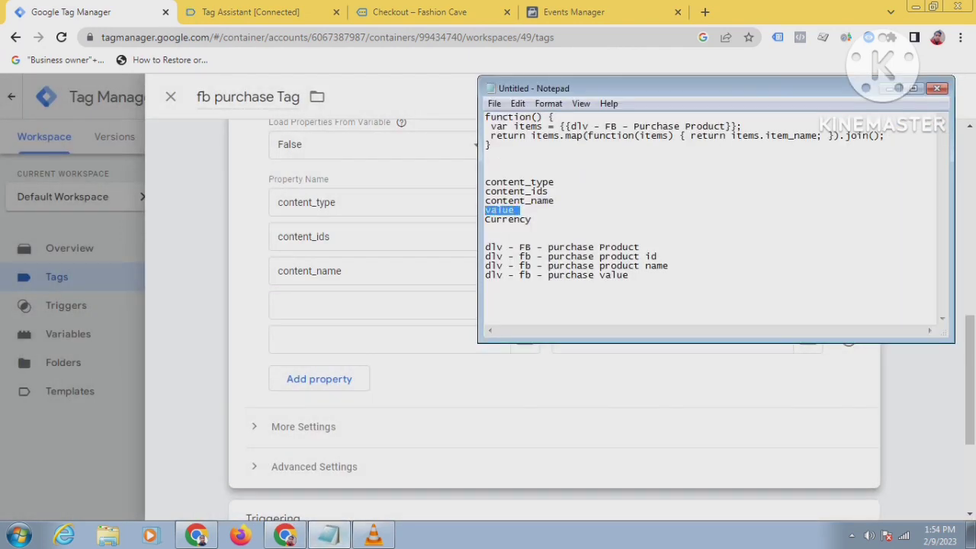
right_click(489, 209)
left_click(523, 257)
key("alt+Tab")
right_click(328, 309)
left_click(351, 394)
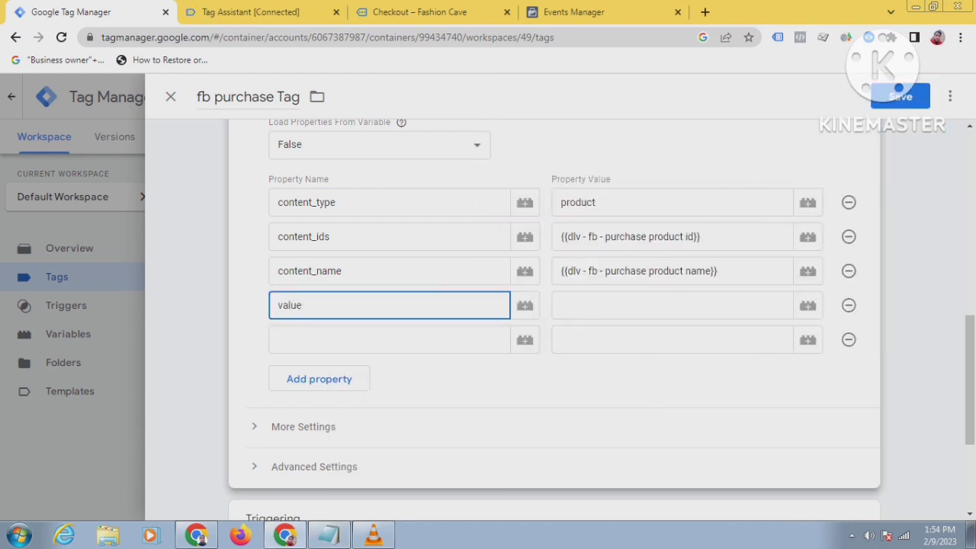
Assign the variable dlv - fb - purchase value to the property named value in the fourth row
left_click(602, 306)
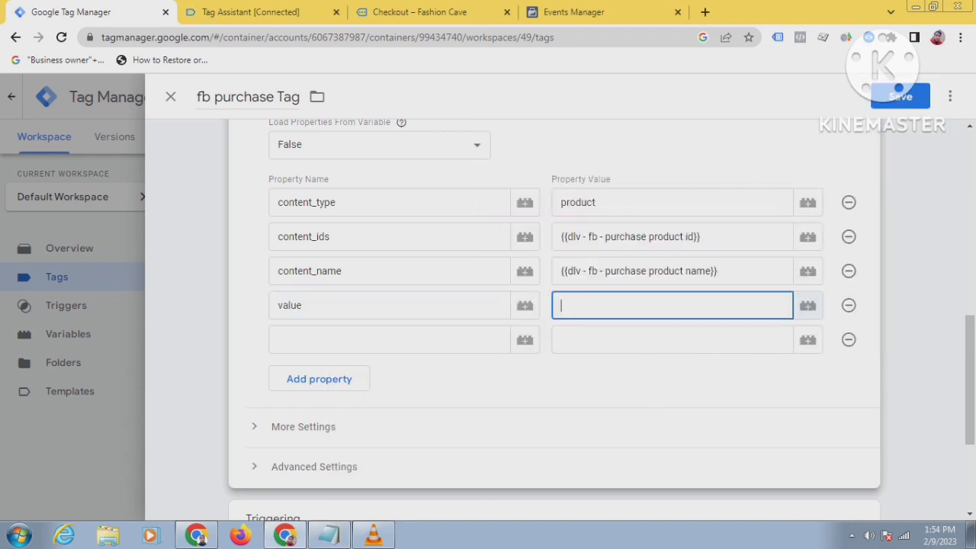
left_click(808, 306)
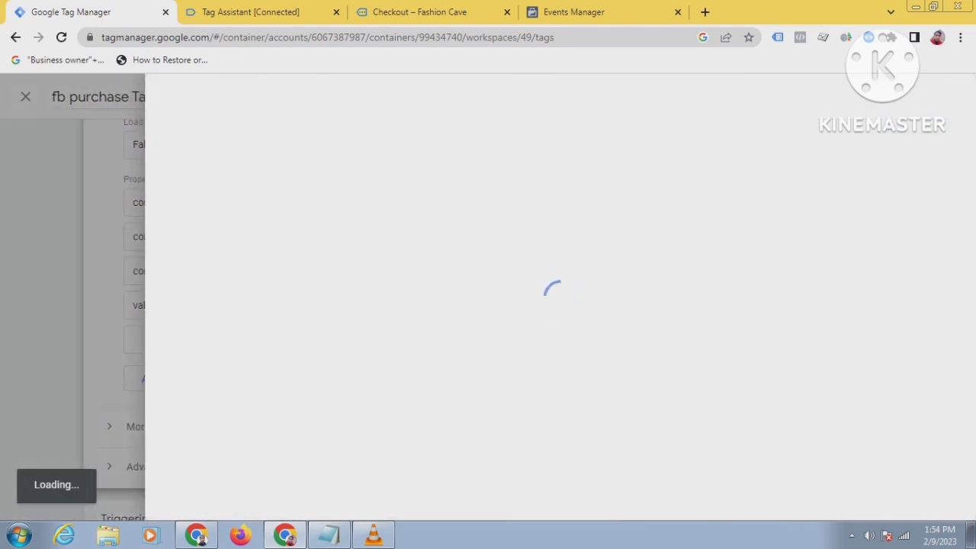
scroll(555, 298, "down", 2)
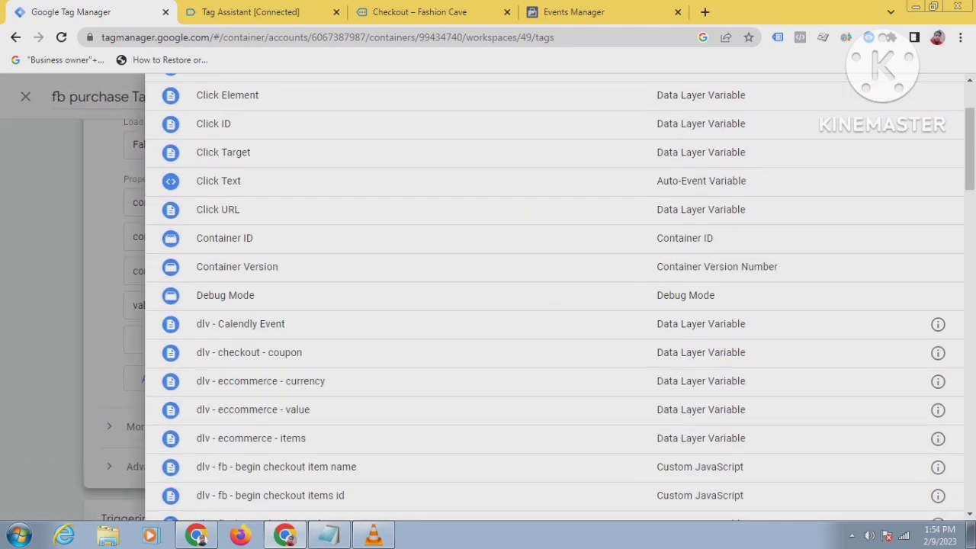
scroll(554, 321, "down", 2)
scroll(554, 305, "down", 1)
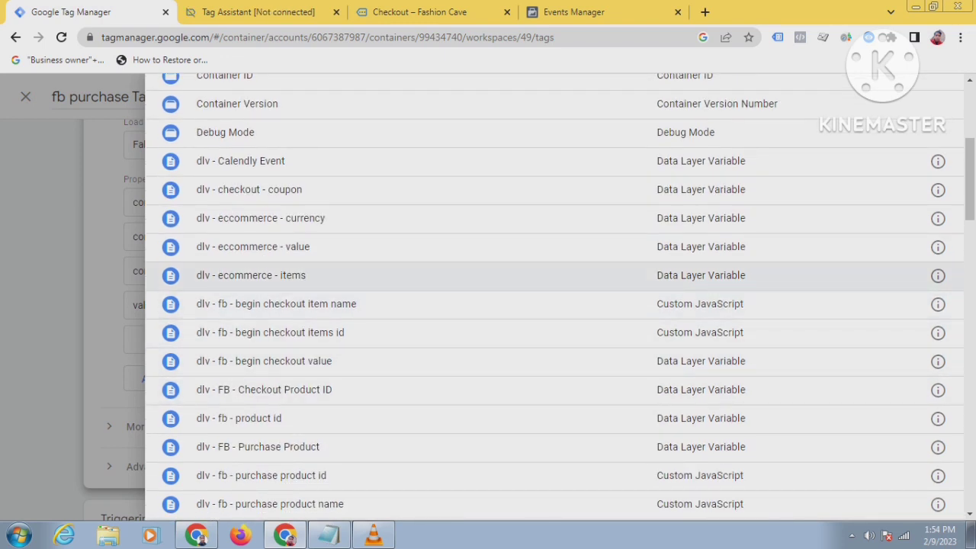
scroll(555, 282, "down", 1)
scroll(554, 313, "down", 1)
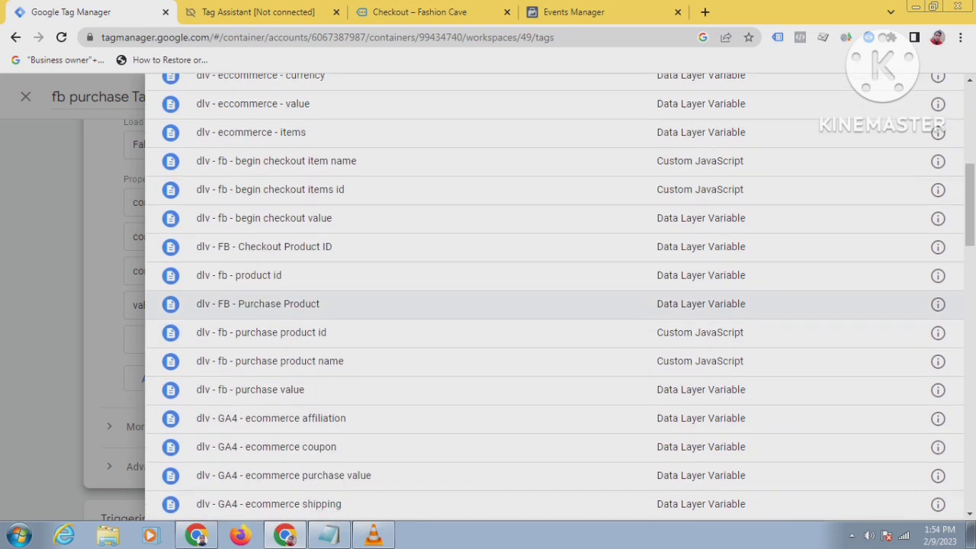
scroll(554, 312, "down", 1)
left_click(250, 318)
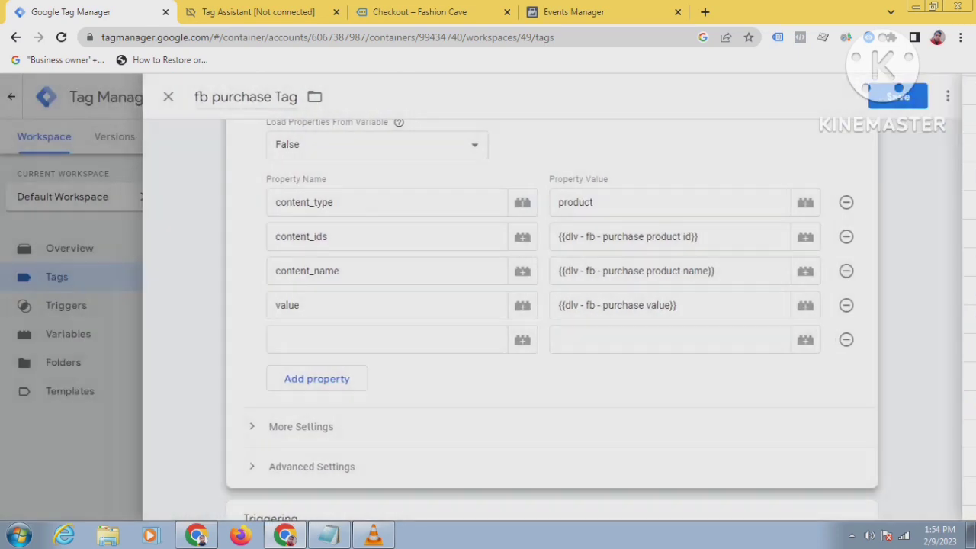
Copy Currency from the Notepad notes into the fifth row's property name
left_click(389, 340)
left_click(331, 536)
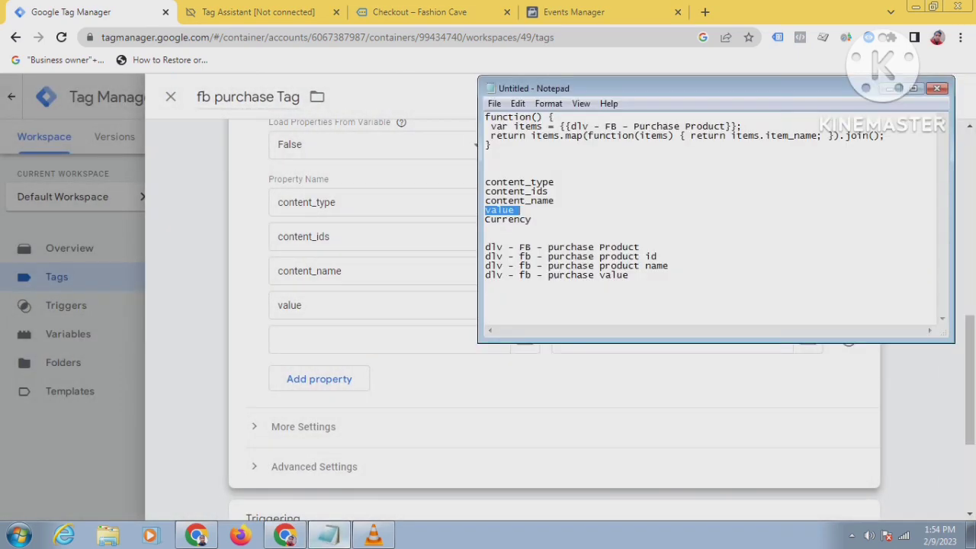
left_click(486, 229)
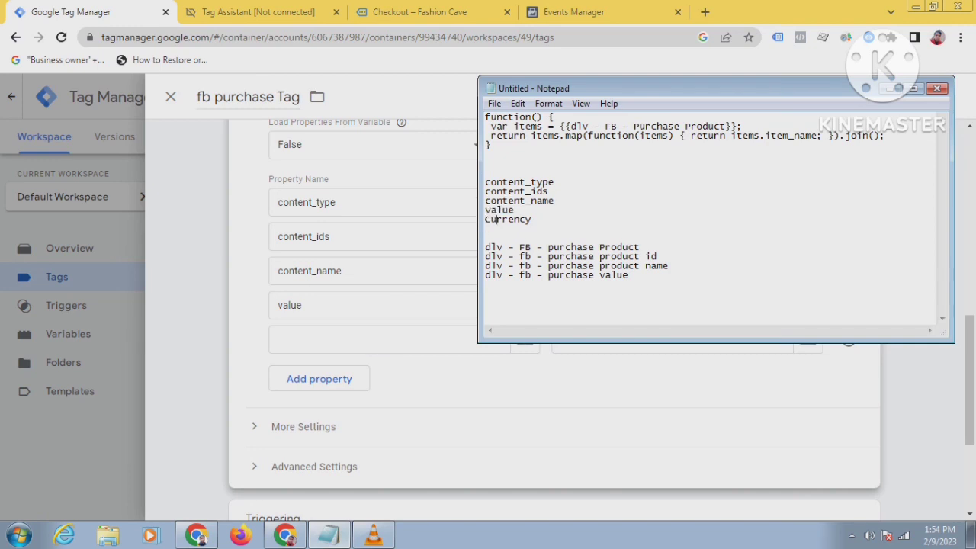
double_click(495, 219)
right_click(508, 219)
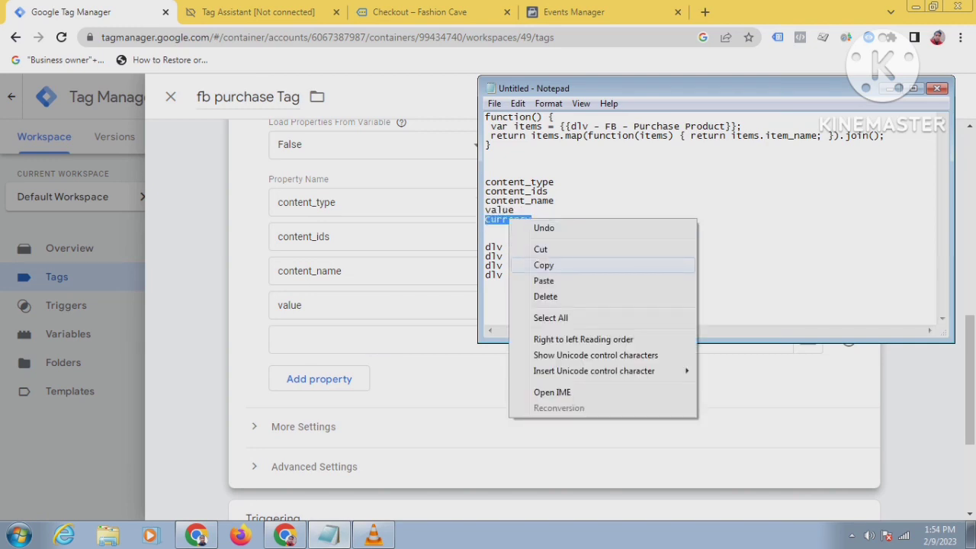
left_click(533, 264)
right_click(274, 339)
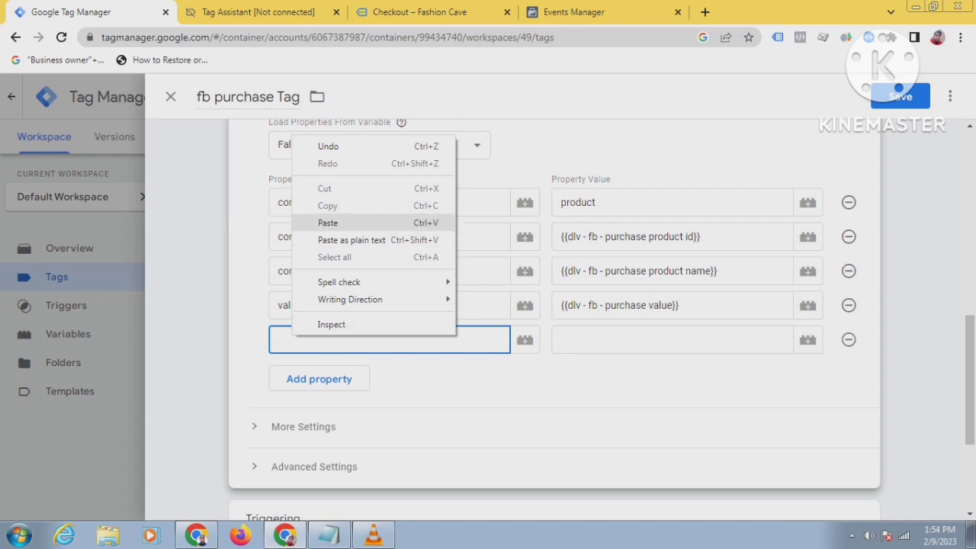
left_click(305, 221)
Open the variable list for the Currency property's value and look through the existing variables for a suitable currency variable
left_click(808, 340)
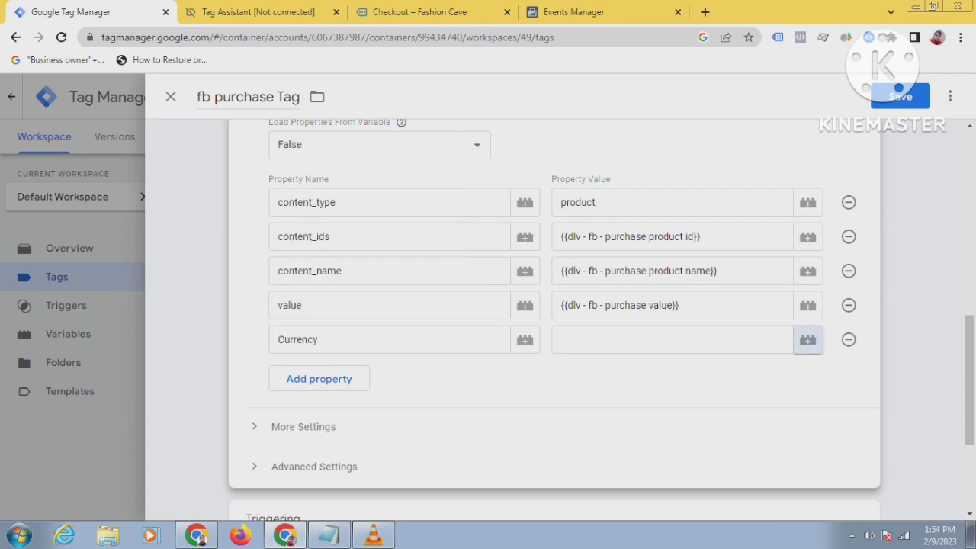
scroll(488, 274, "down", 4)
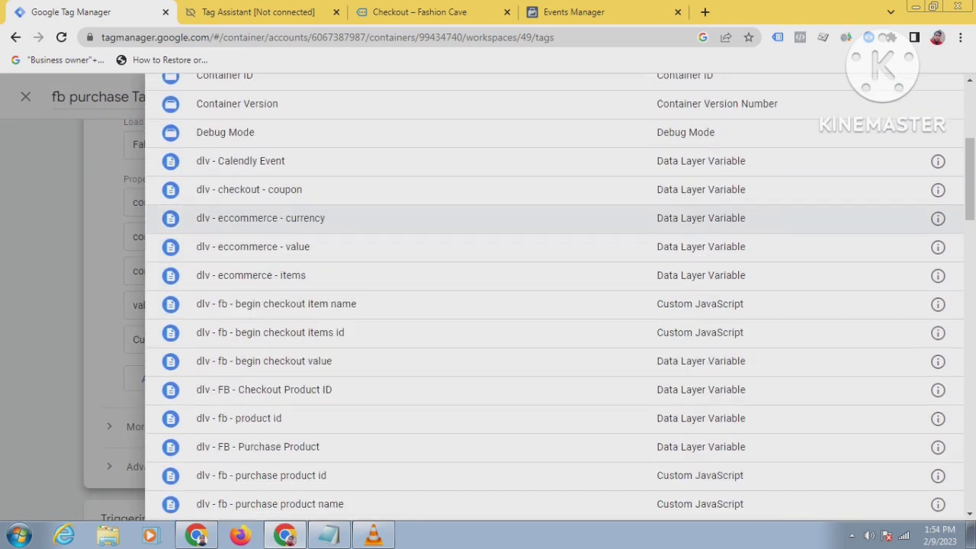
scroll(489, 218, "down", 2)
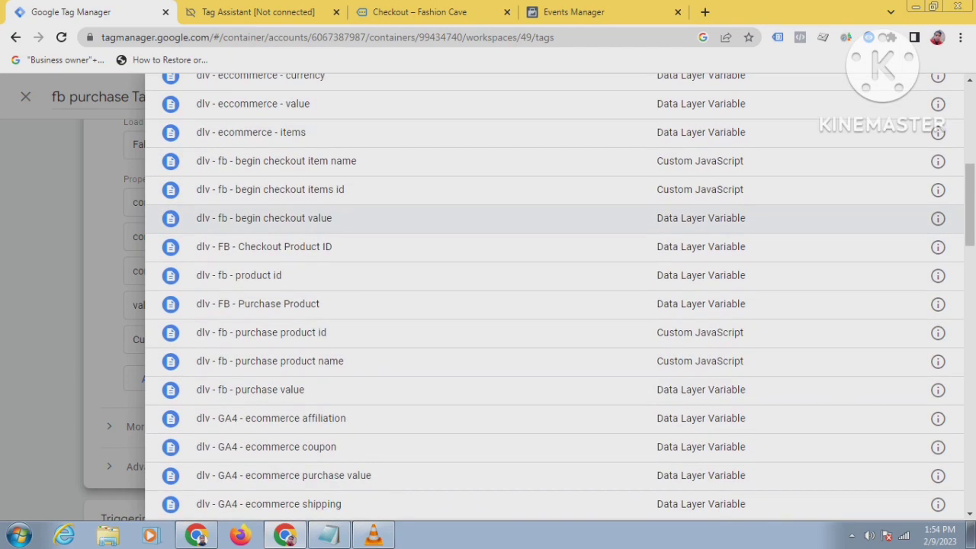
scroll(488, 261, "up", 1)
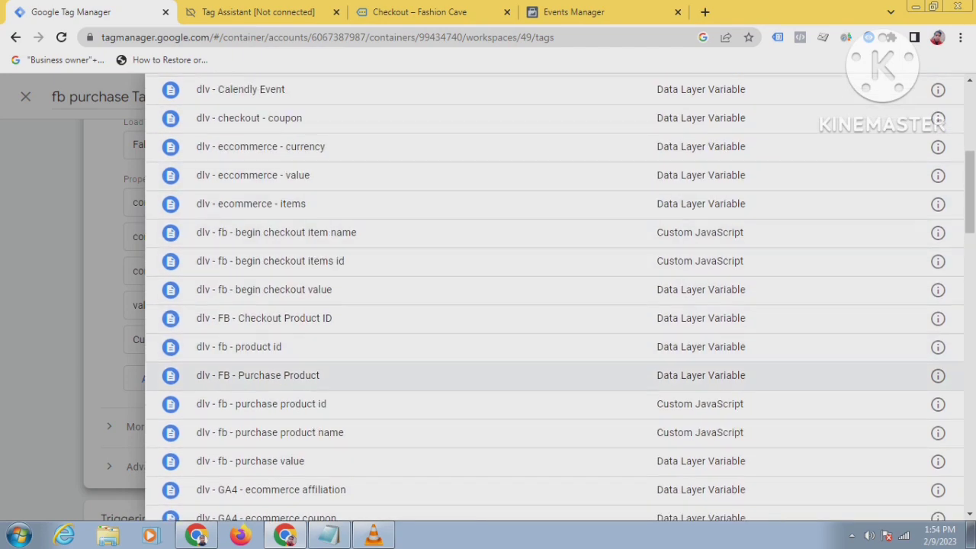
scroll(488, 320, "down", 1)
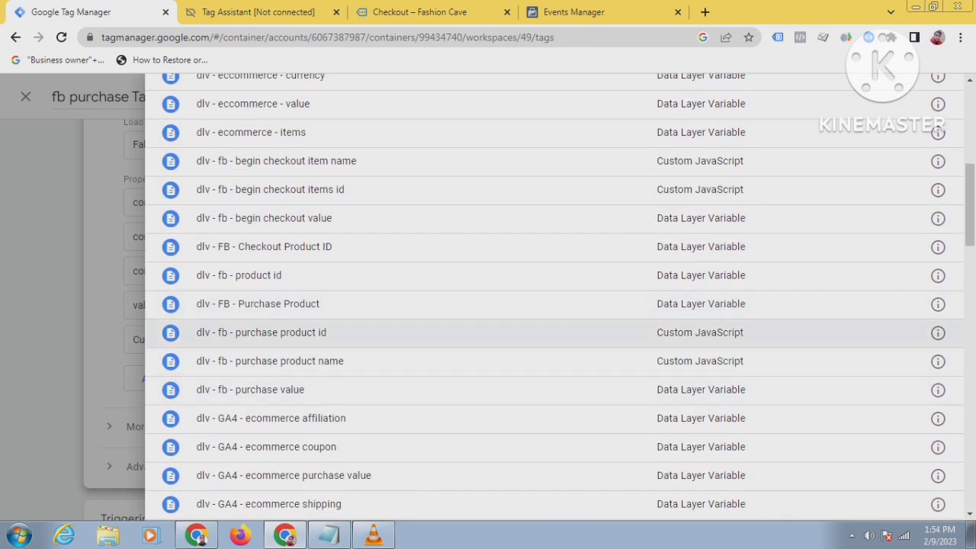
scroll(488, 333, "up", 3)
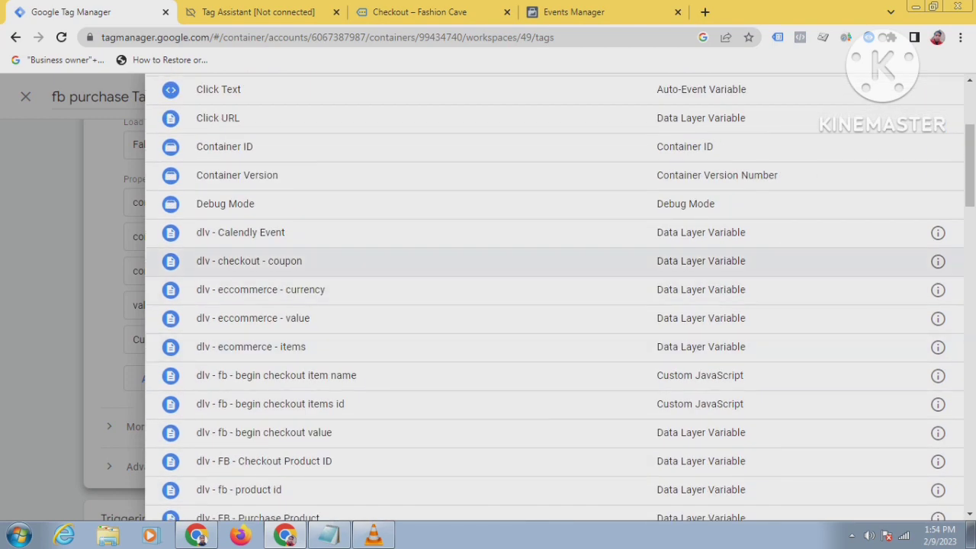
scroll(488, 321, "down", 4)
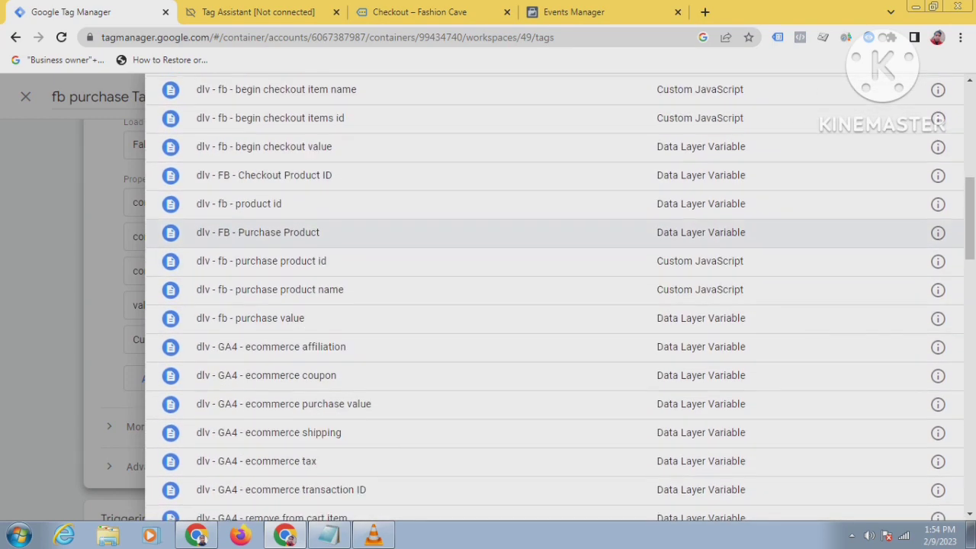
scroll(488, 233, "down", 4)
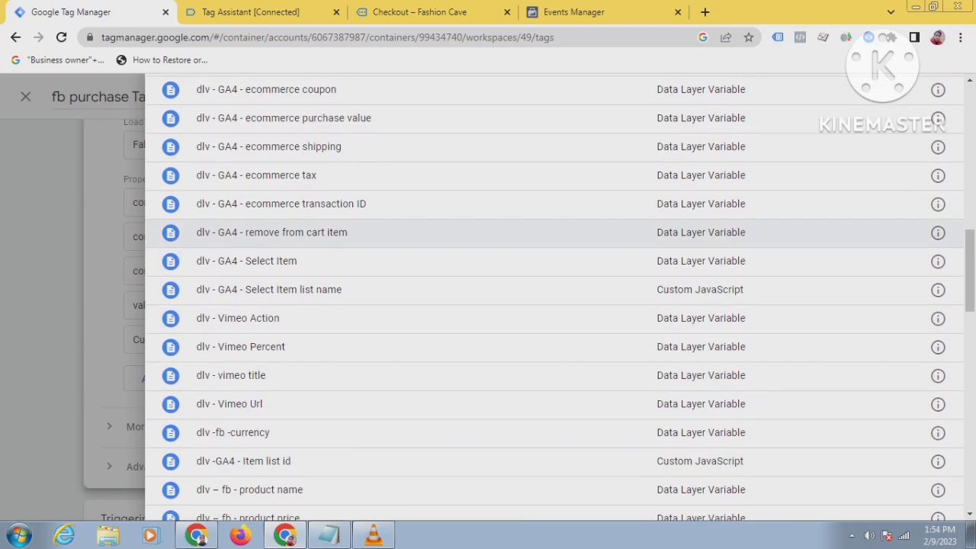
scroll(489, 233, "down", 1)
scroll(489, 381, "up", 2)
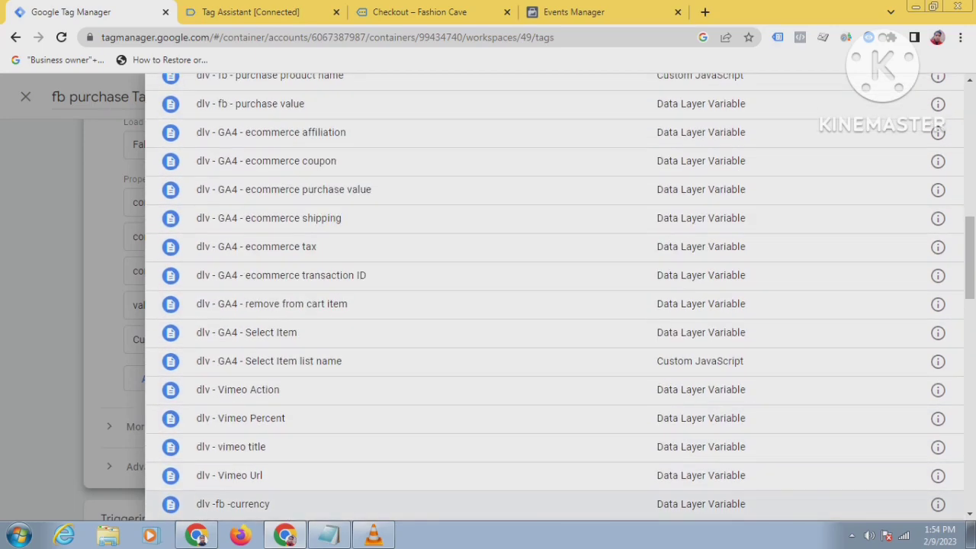
scroll(489, 361, "up", 2)
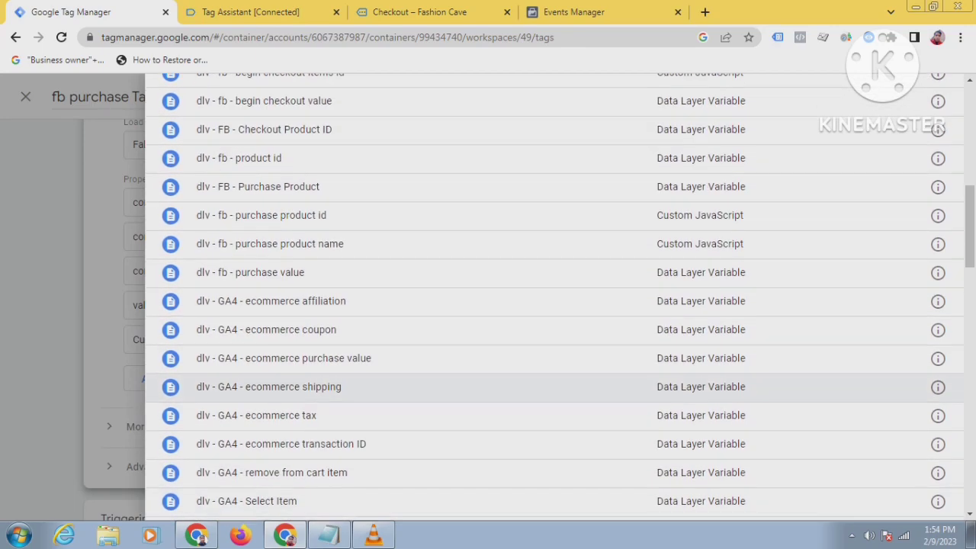
scroll(488, 381, "up", 3)
scroll(488, 333, "up", 1)
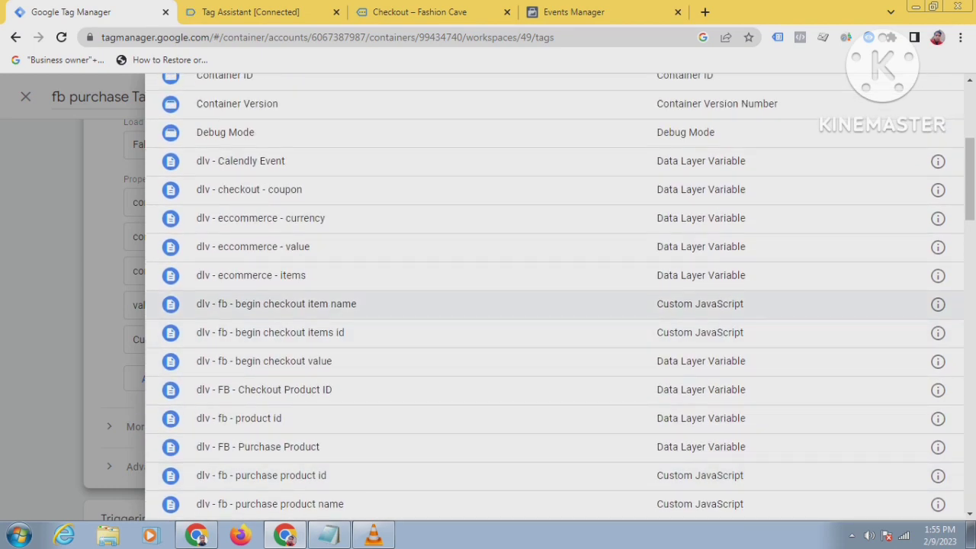
scroll(488, 305, "up", 1)
scroll(488, 176, "up", 2)
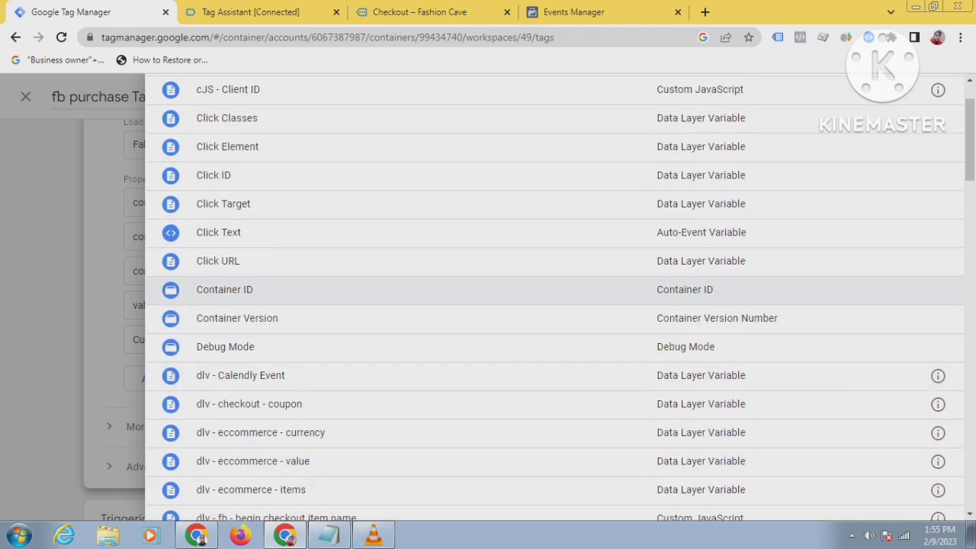
scroll(489, 290, "up", 1)
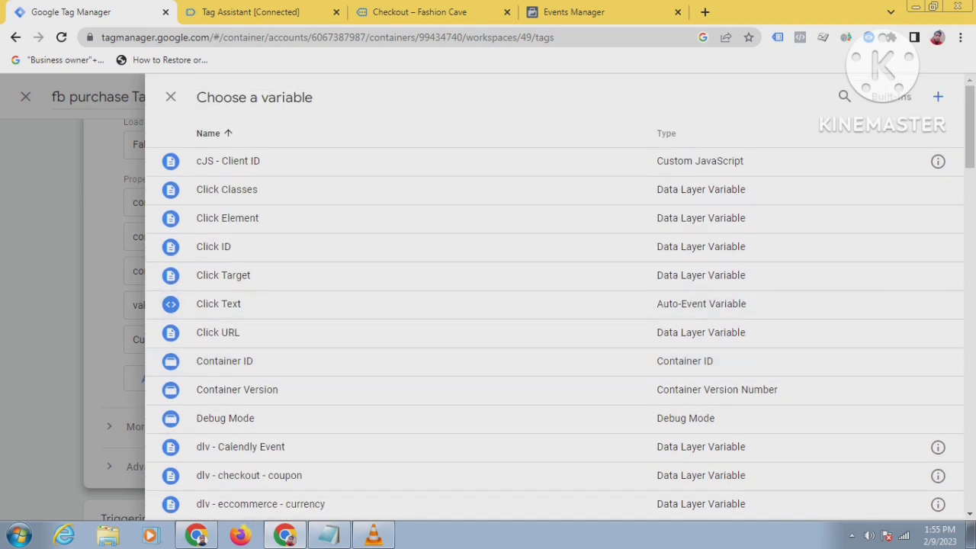
Create a new variable named fb currrency and set its type to Data Layer Variable
left_click(938, 96)
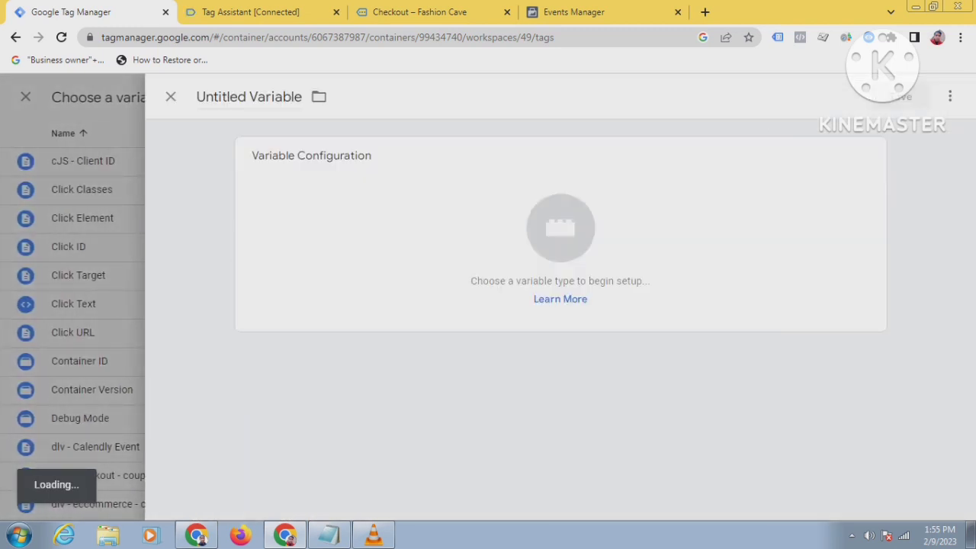
triple_click(230, 97)
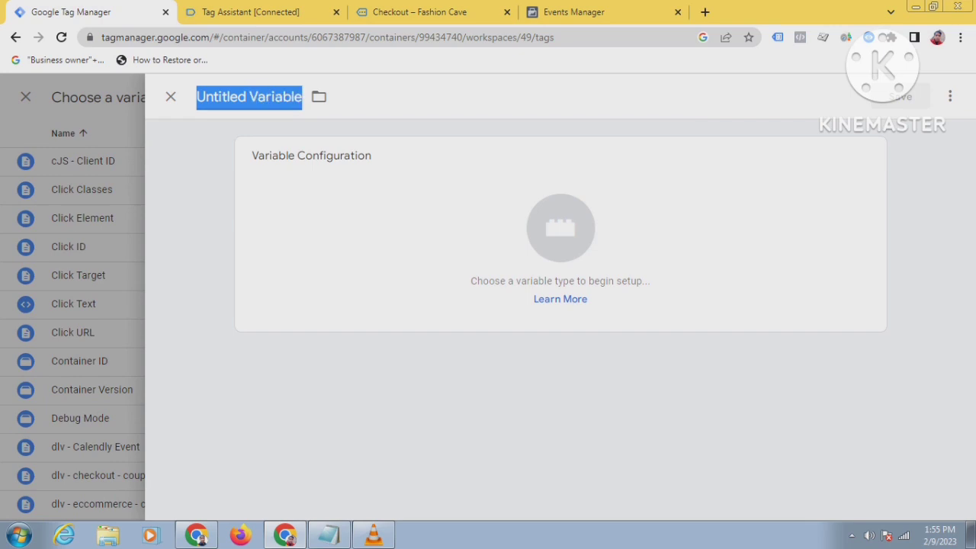
type("fb cu")
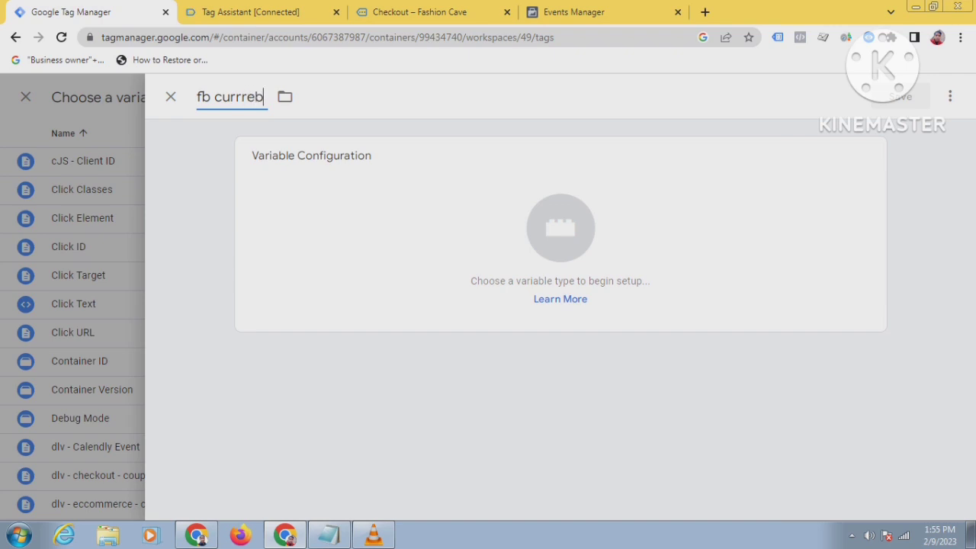
type("rrrency")
left_click(560, 229)
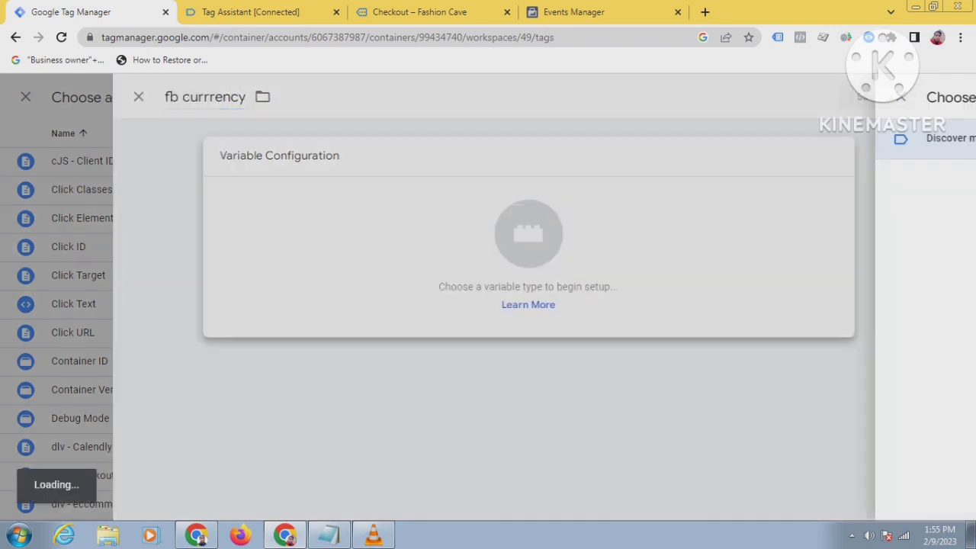
scroll(686, 267, "down", 1)
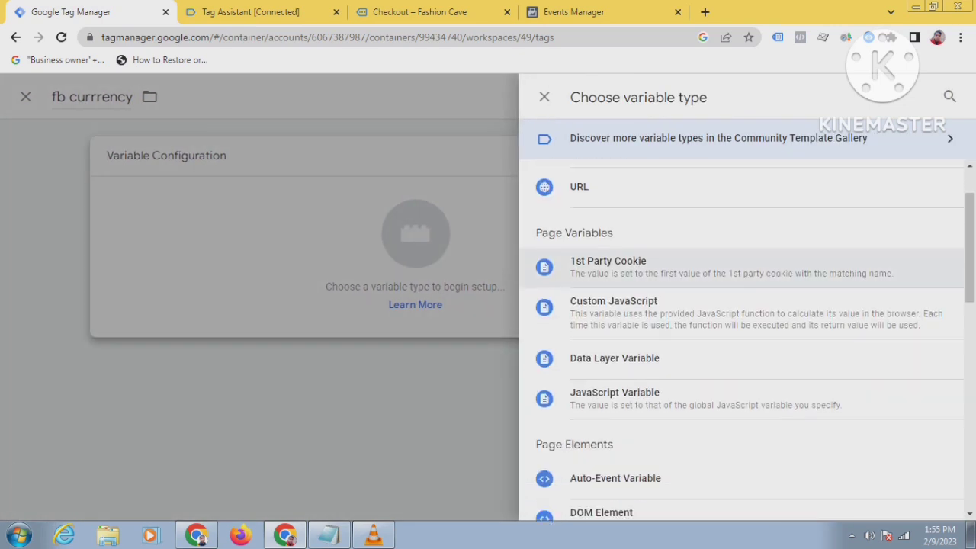
left_click(615, 358)
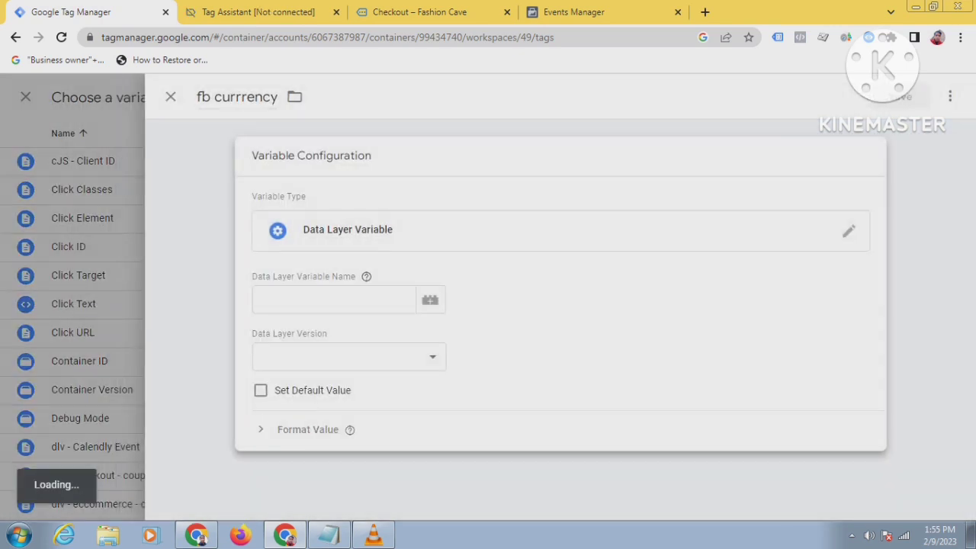
Copy ecommerce from the purchase event's data layer in Tag Assistant into the Data Layer Variable Name, followed by a period
left_click(333, 300)
left_click(258, 12)
scroll(336, 359, "up", 8)
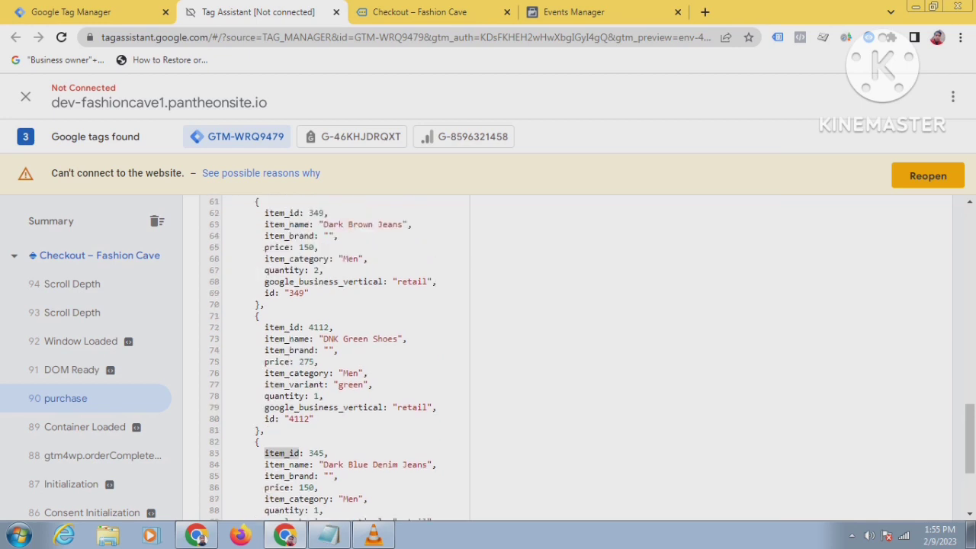
scroll(335, 359, "up", 3)
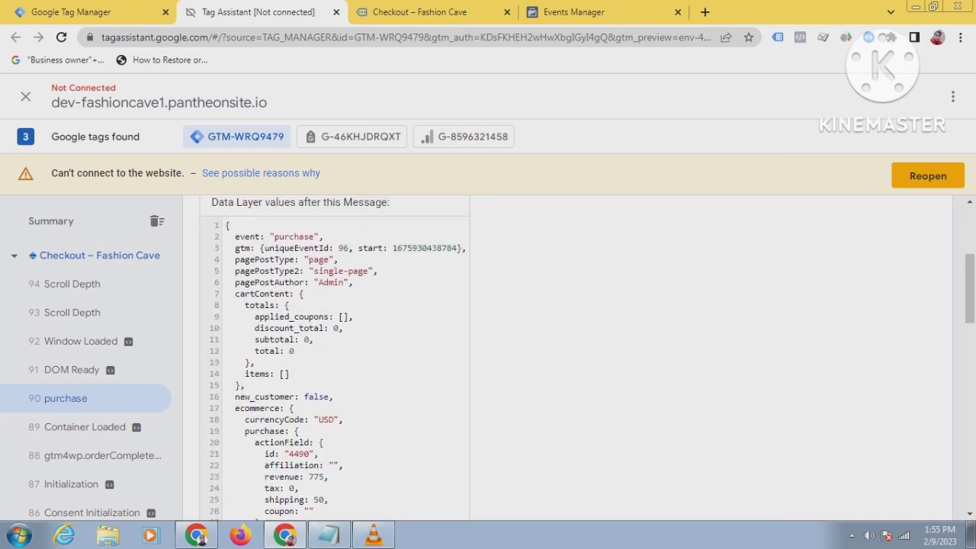
scroll(335, 358, "down", 1)
right_click(258, 361)
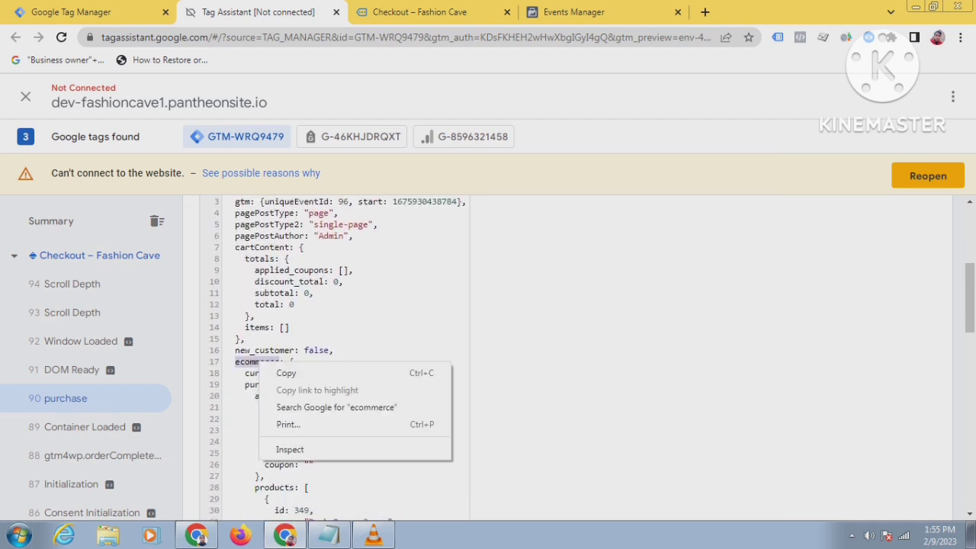
left_click(283, 373)
left_click(71, 12)
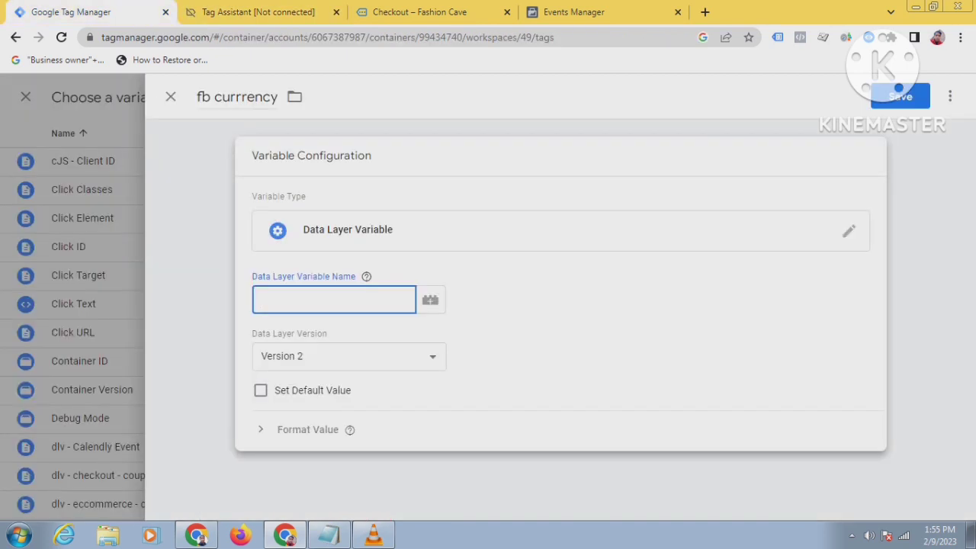
right_click(302, 300)
left_click(335, 388)
type(".")
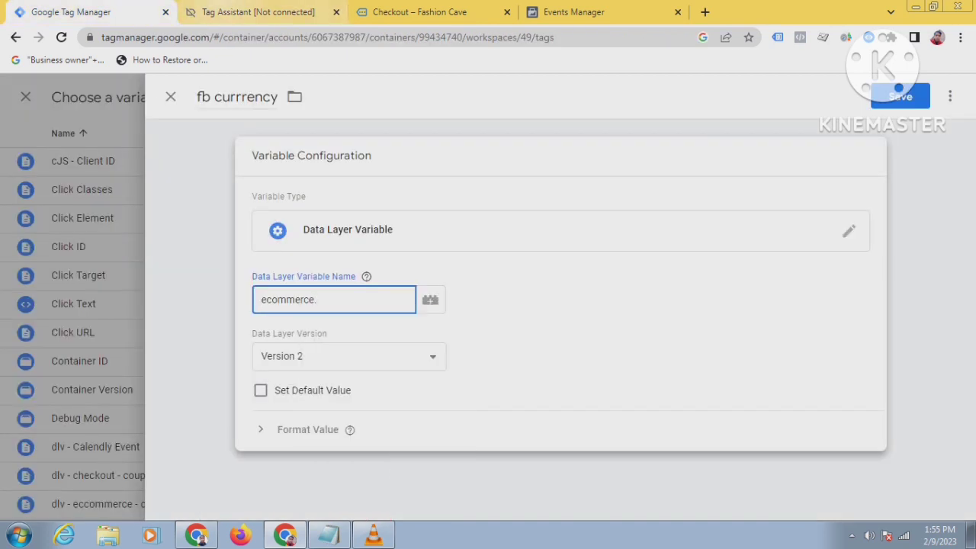
Complete the Data Layer Variable Name as ecommerce.currency by copying currency from the purchase event's data layer, and save the variable
left_click(258, 12)
scroll(335, 359, "down", 3)
scroll(336, 359, "down", 4)
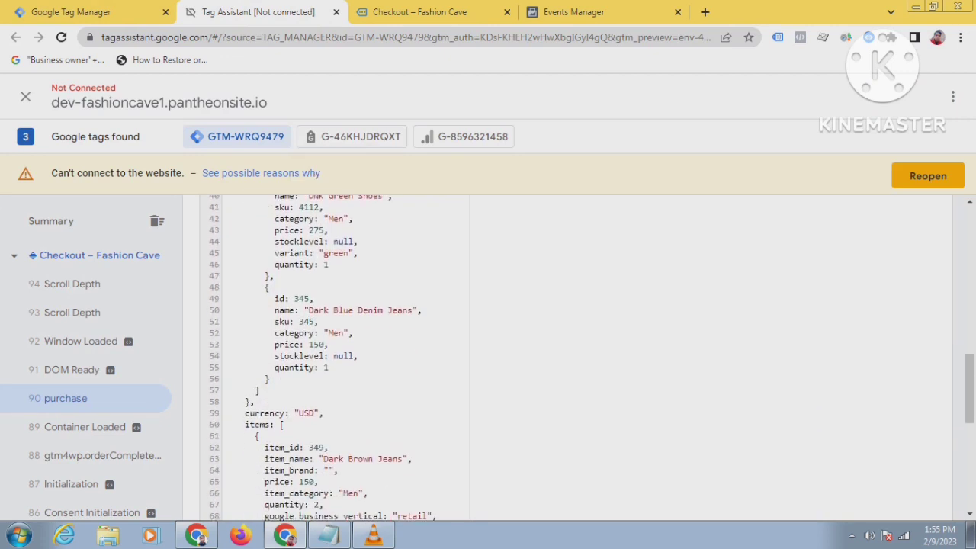
double_click(260, 413)
right_click(264, 414)
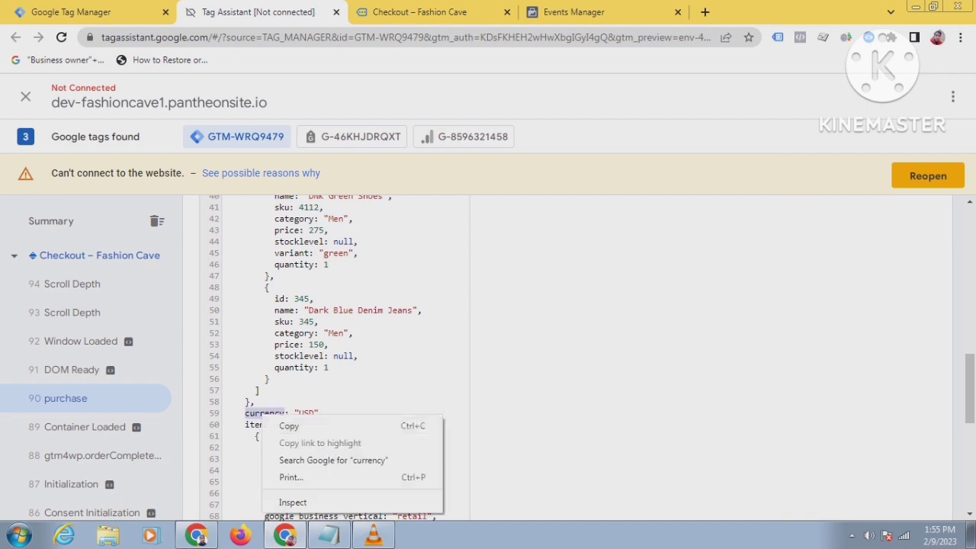
left_click(282, 425)
left_click(71, 12)
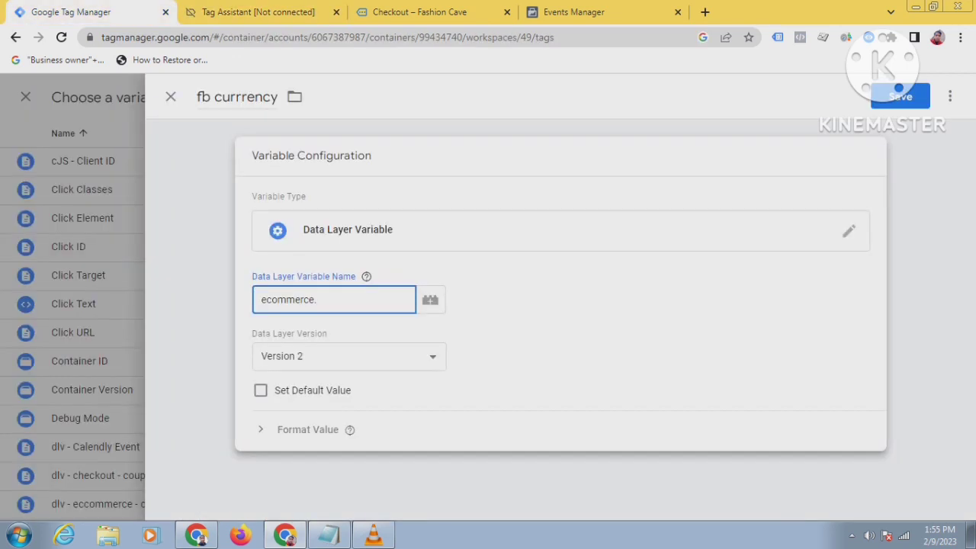
right_click(333, 299)
left_click(359, 381)
left_click(900, 96)
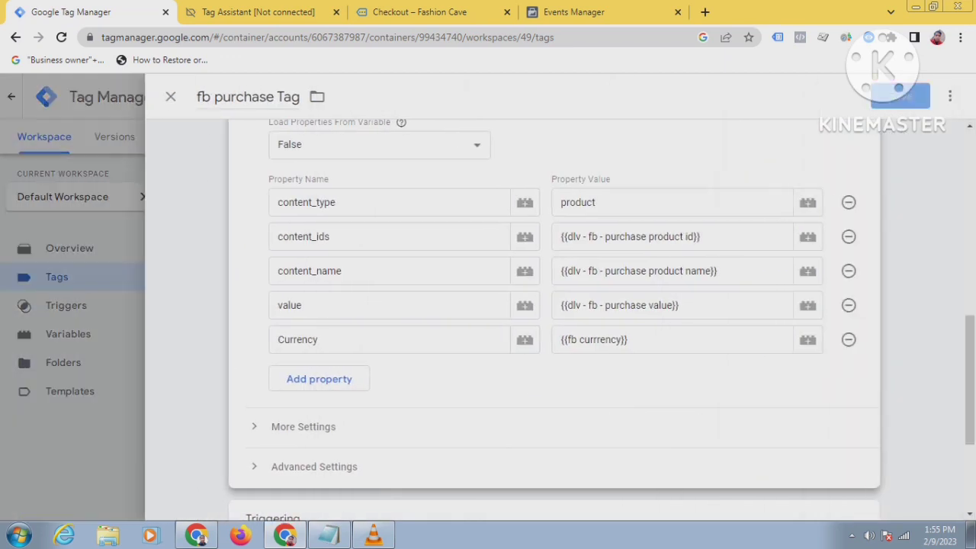
Review the tag's object properties, add a new trigger to the fb purchase Tag, and name it fb purchase Trigger
scroll(554, 305, "down", 3)
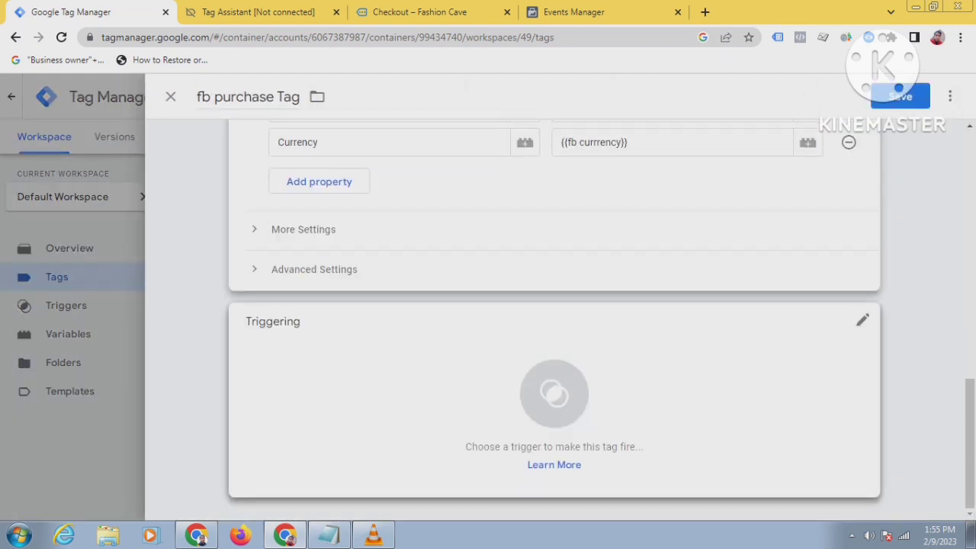
scroll(554, 305, "up", 6)
scroll(555, 305, "down", 2)
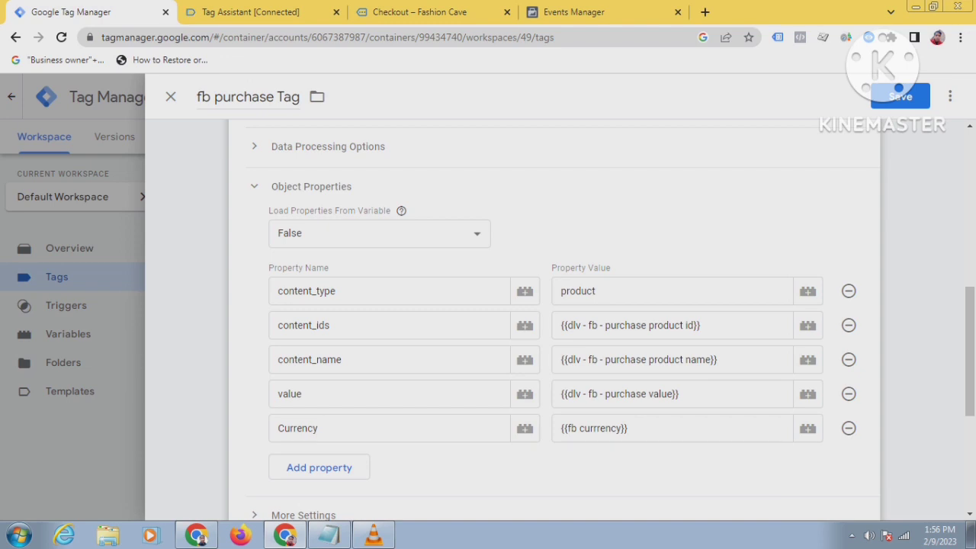
left_click_drag(319, 429, 276, 428)
scroll(555, 321, "down", 4)
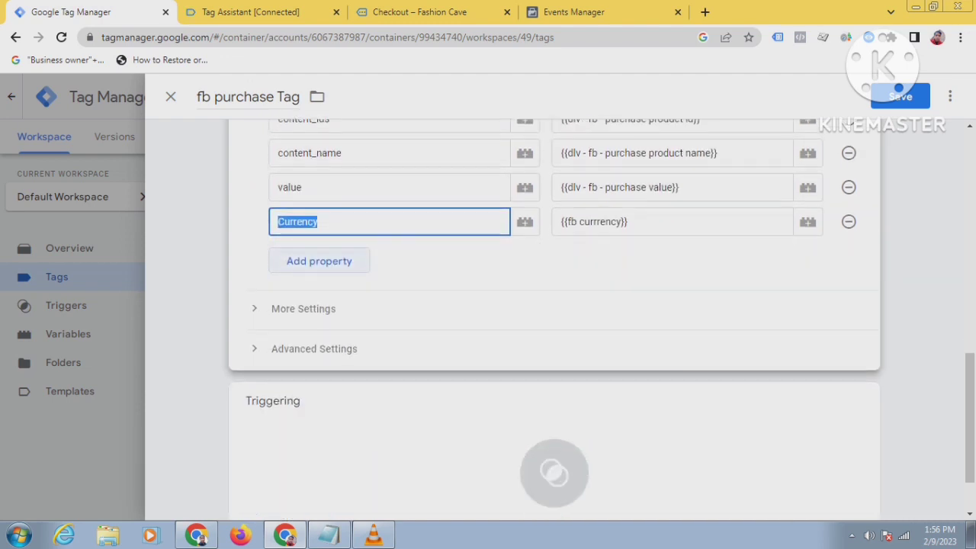
left_click(554, 394)
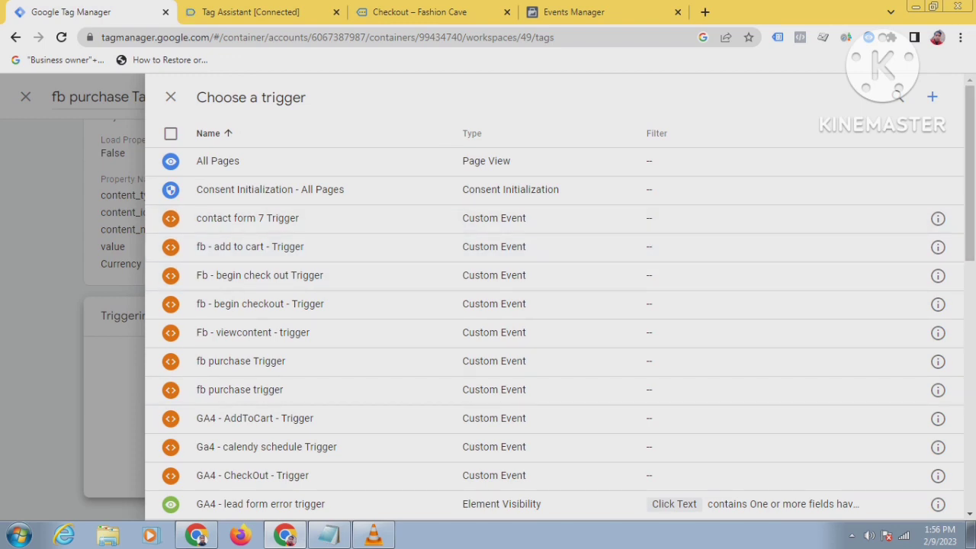
left_click(932, 96)
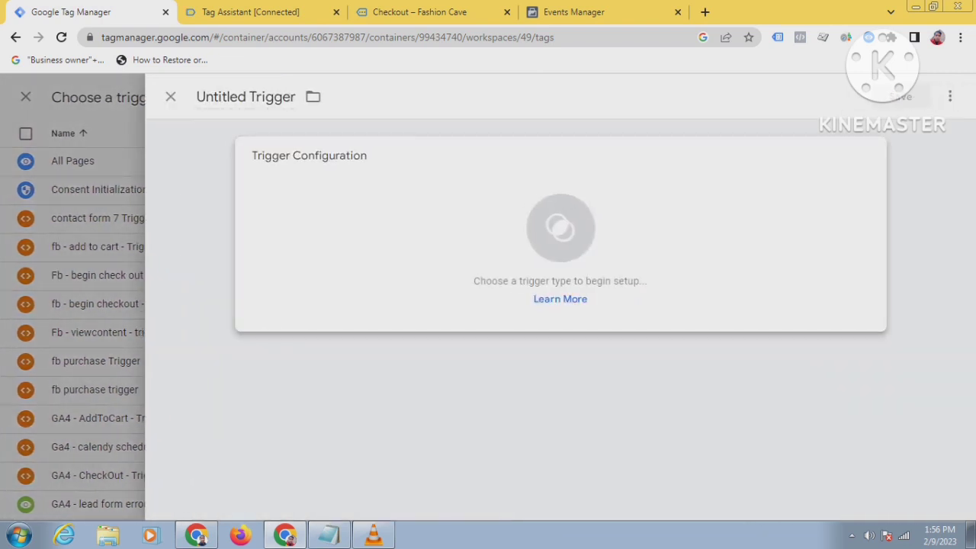
double_click(222, 97)
type("f")
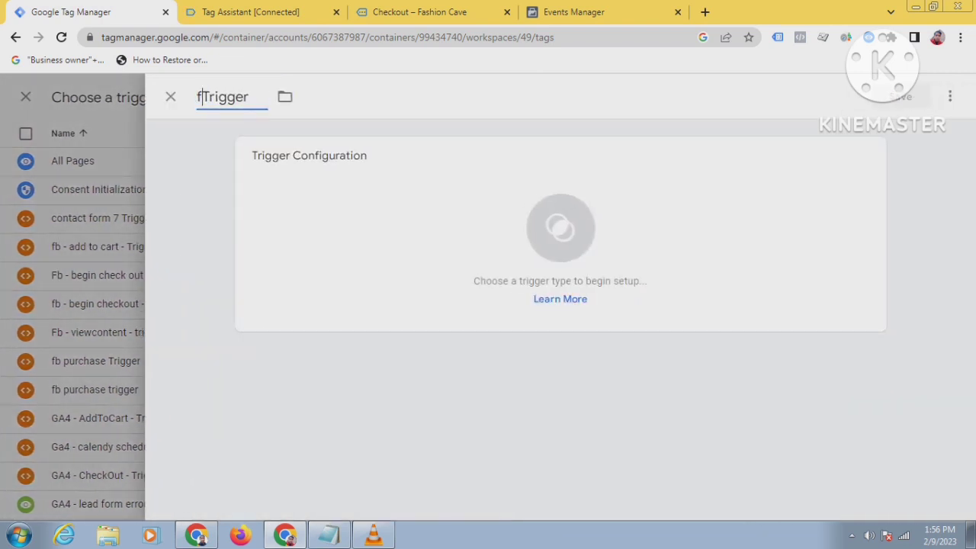
type("b pur")
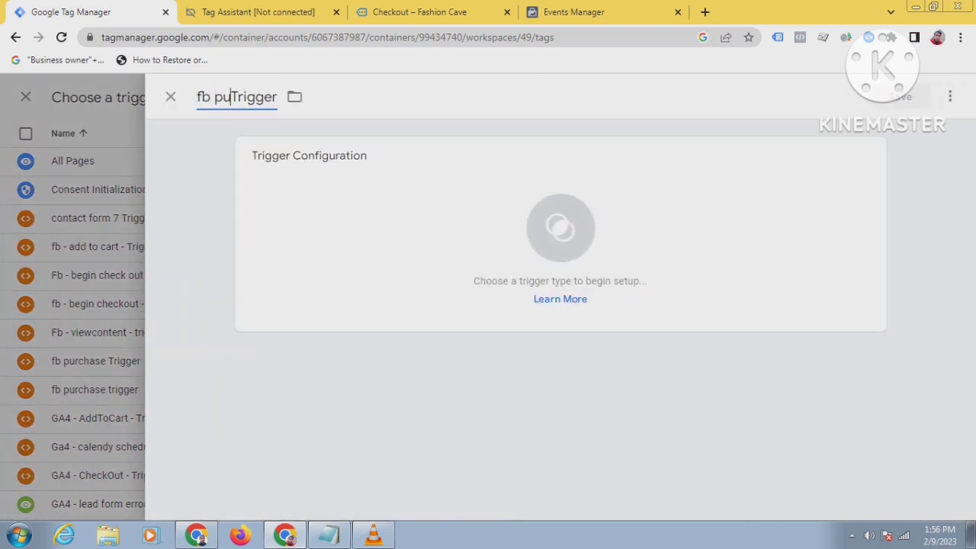
type("chase")
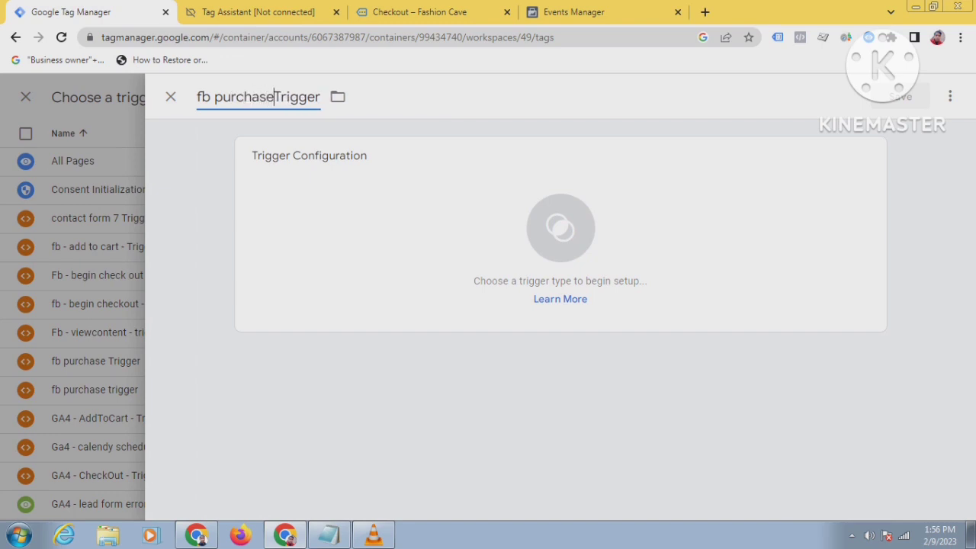
Set the new trigger's type to Custom Event
left_click(560, 229)
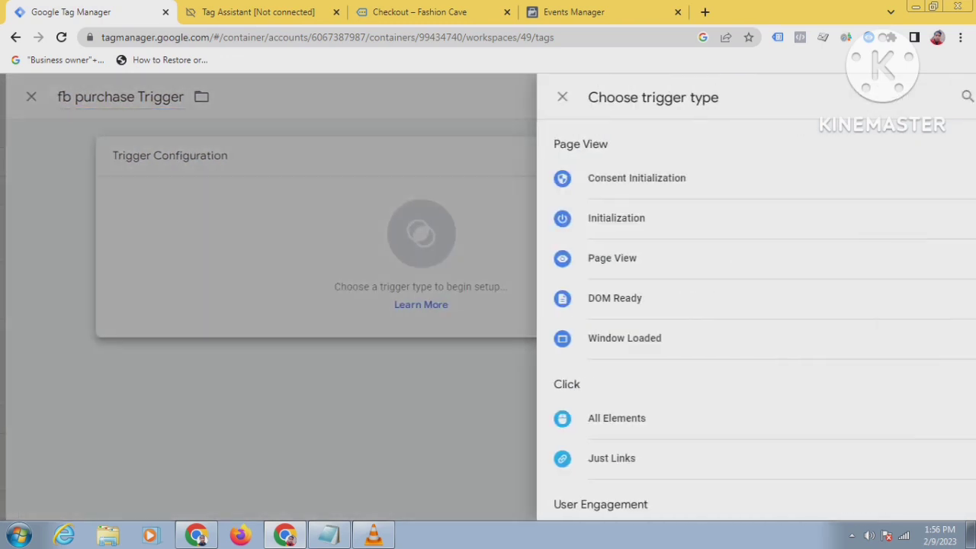
scroll(740, 320, "down", 5)
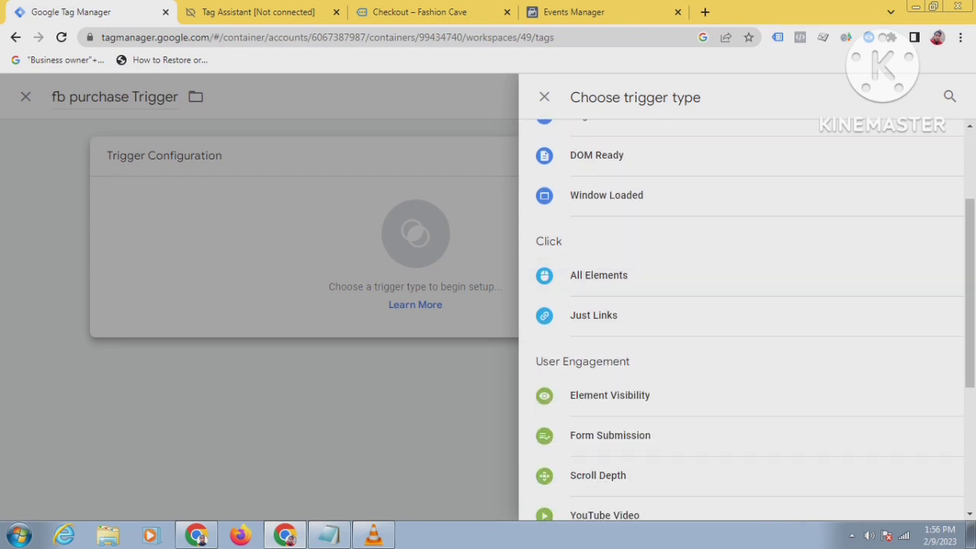
left_click(610, 379)
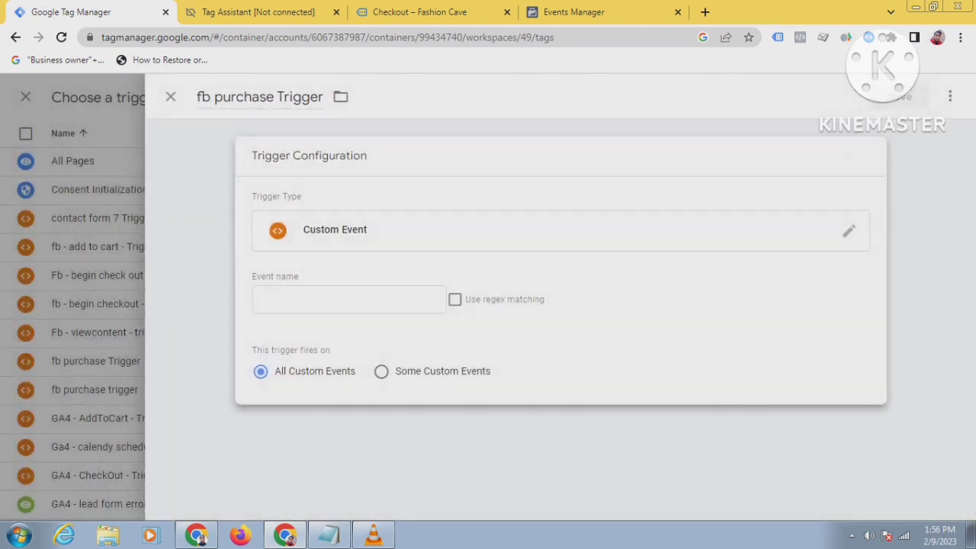
Copy the event name purchase from the purchase event's API call in Tag Assistant
left_click(258, 12)
scroll(335, 351, "up", 3)
scroll(567, 357, "up", 7)
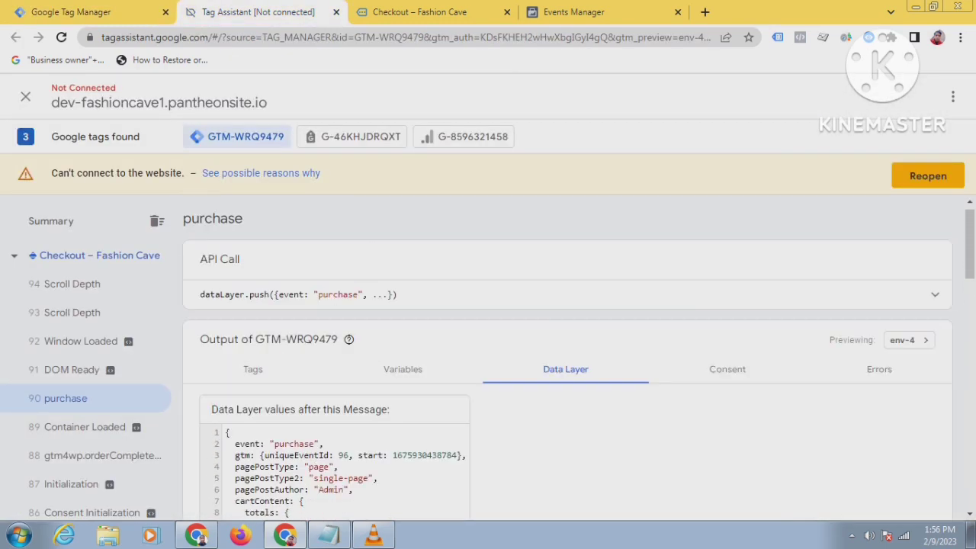
double_click(337, 306)
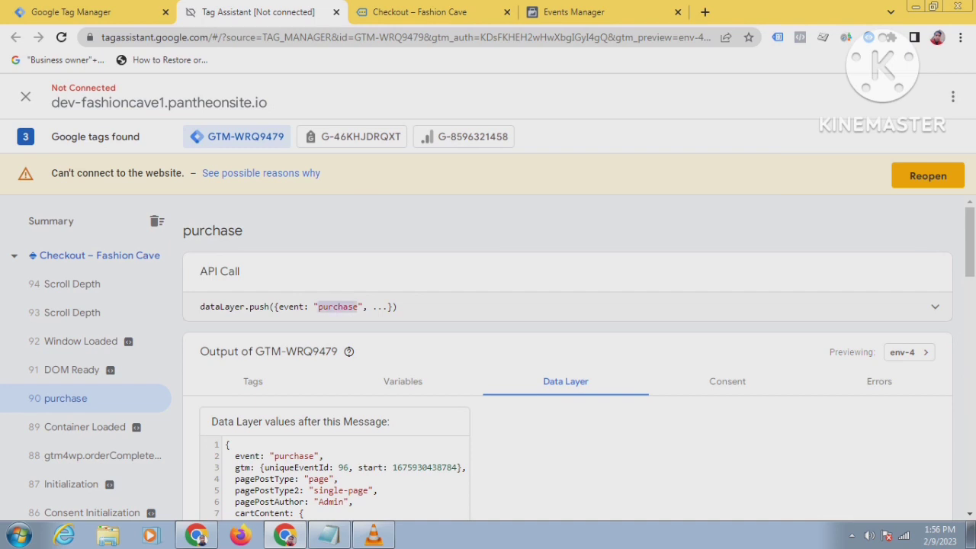
right_click(340, 307)
left_click(367, 316)
left_click(344, 306)
Paste purchase as the custom event trigger's Event name in Tag Manager and try to save the trigger
left_click(74, 13)
left_click(344, 300)
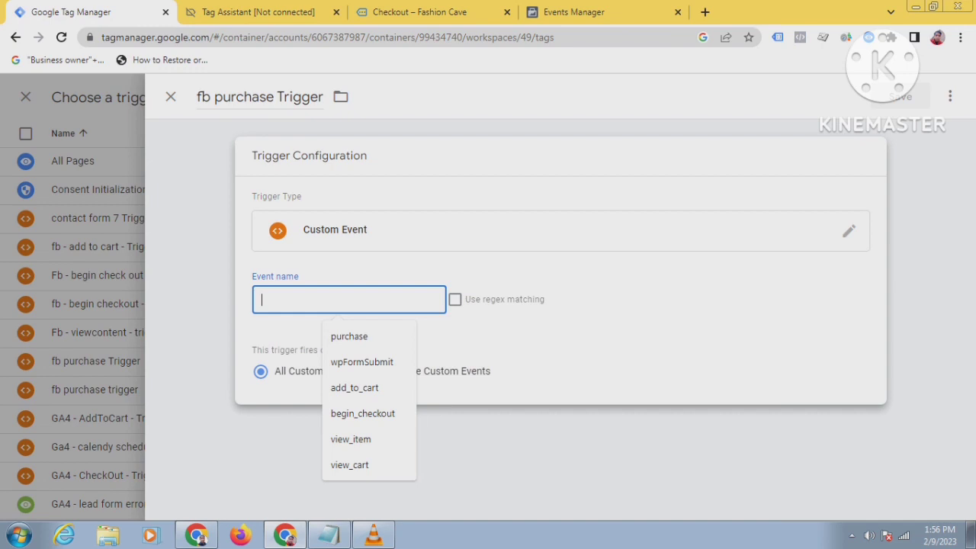
right_click(304, 297)
left_click(340, 383)
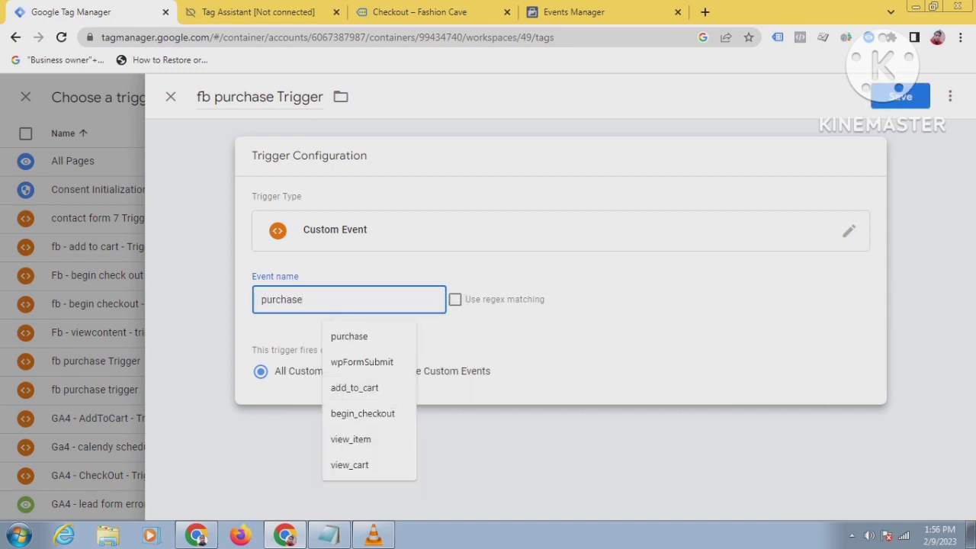
left_click(901, 96)
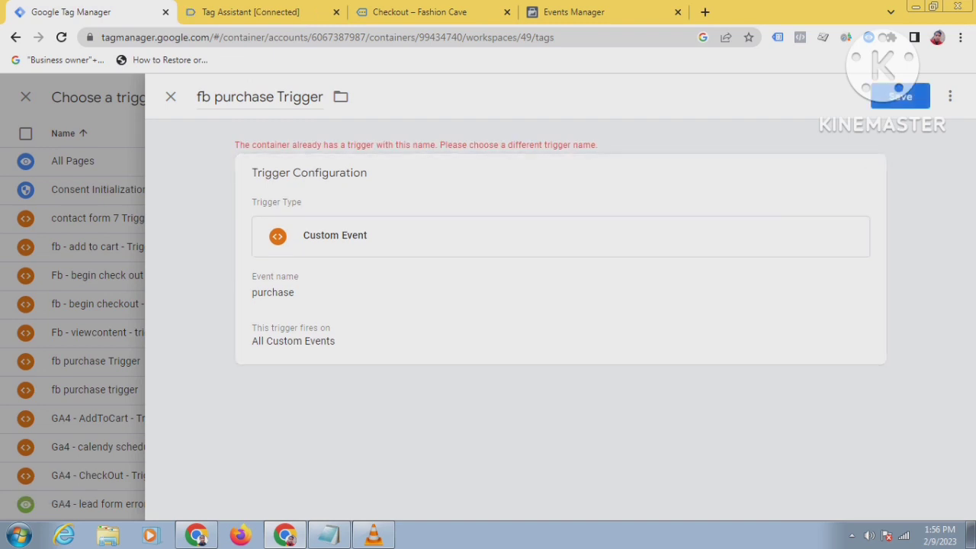
Rename the trigger to FB purchase Trigger and save it
left_click(302, 97)
left_click_drag(211, 96, 197, 97)
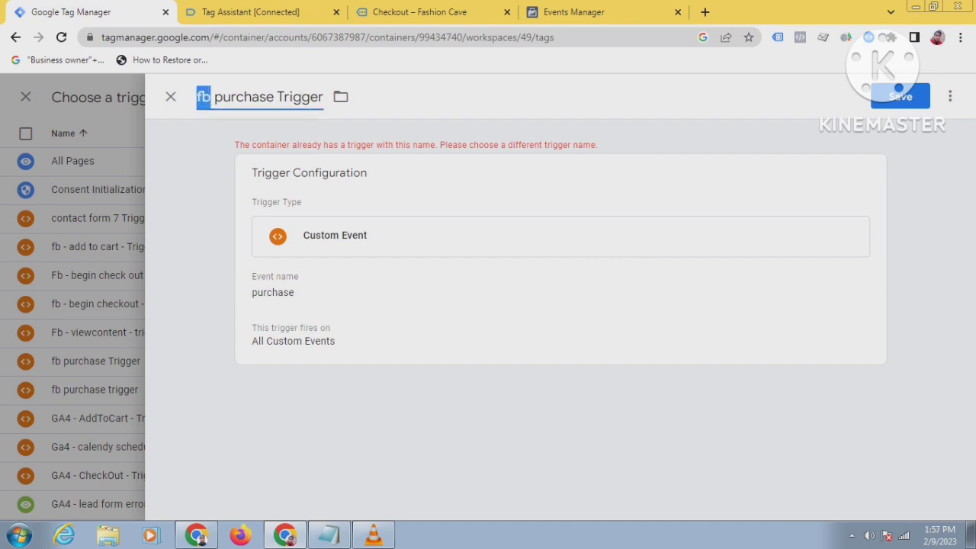
type("FB")
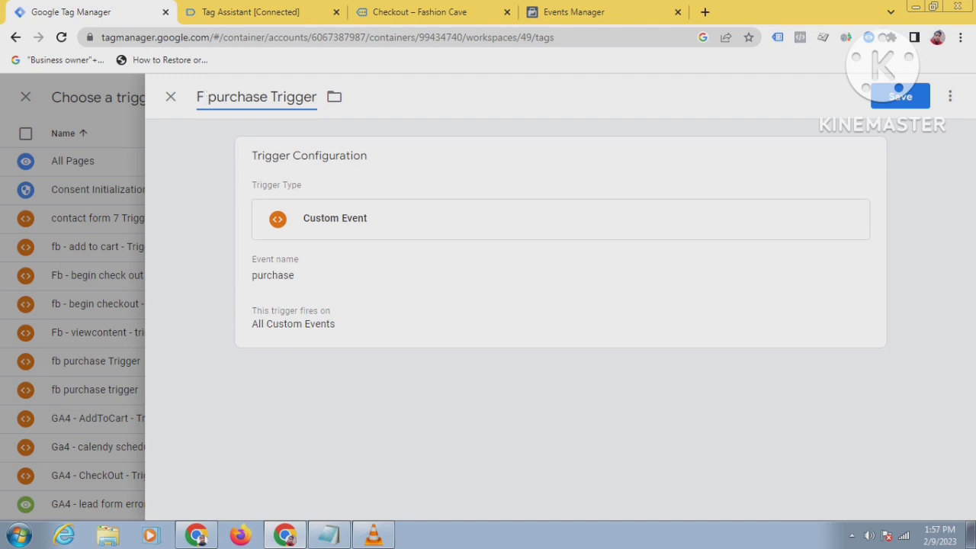
left_click(900, 96)
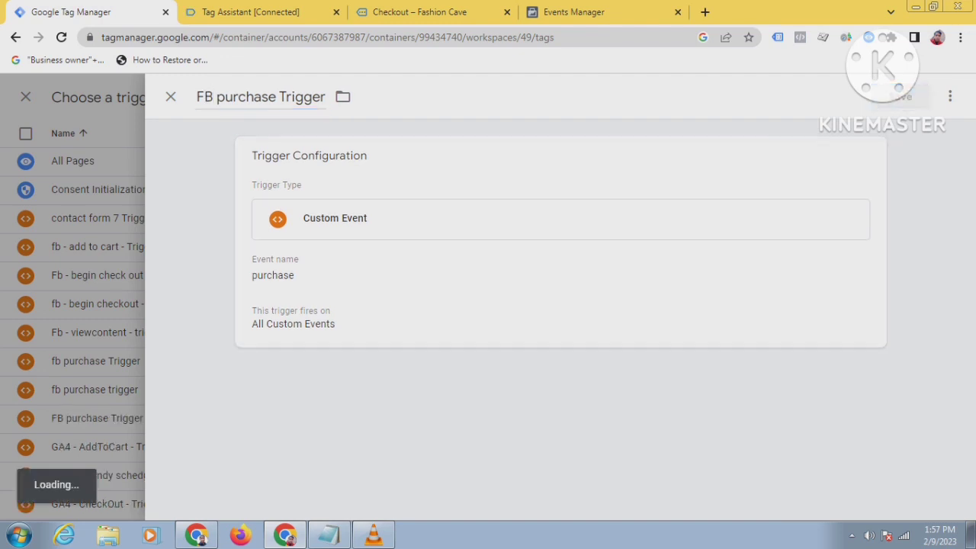
Review the fb purchase Tag's Facebook Pixel configuration and save the tag
scroll(356, 392, "up", 5)
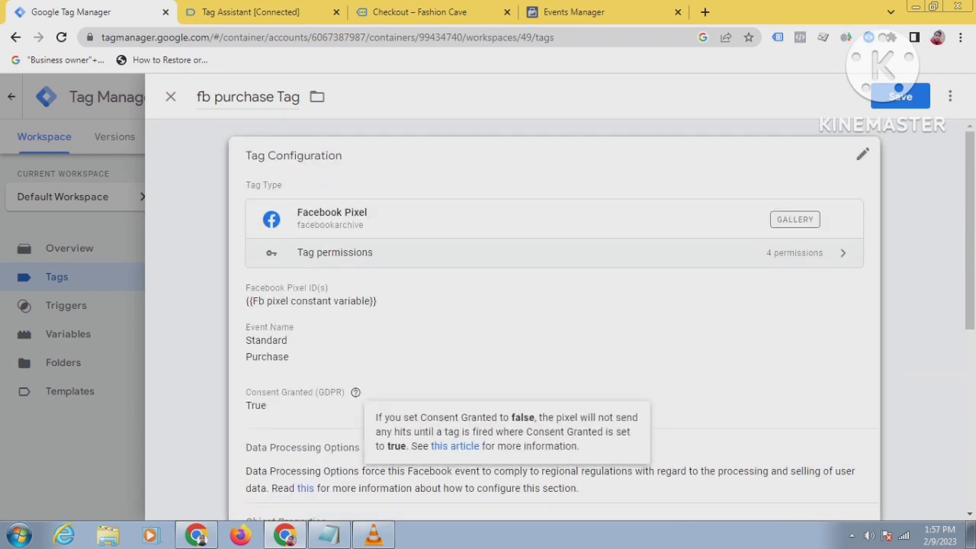
scroll(355, 392, "down", 5)
scroll(555, 320, "up", 5)
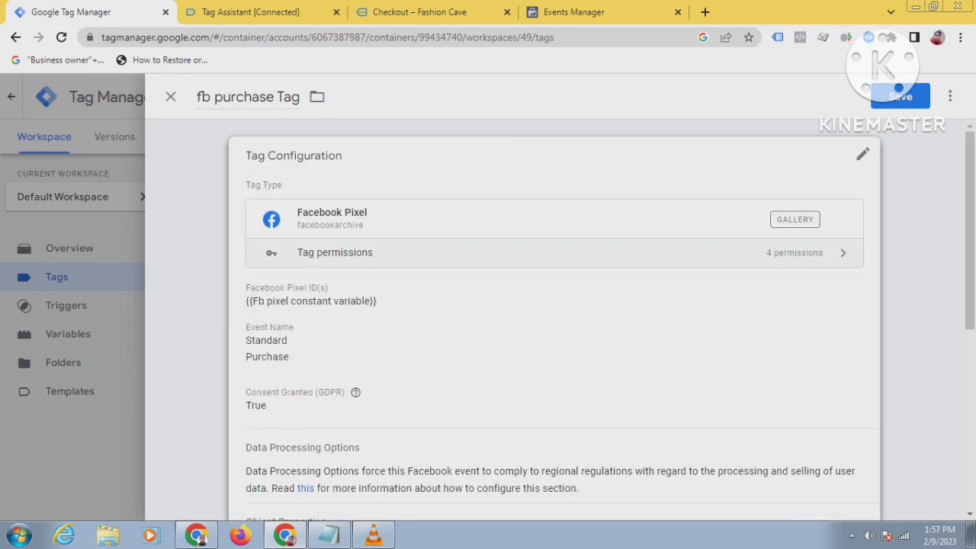
left_click(901, 96)
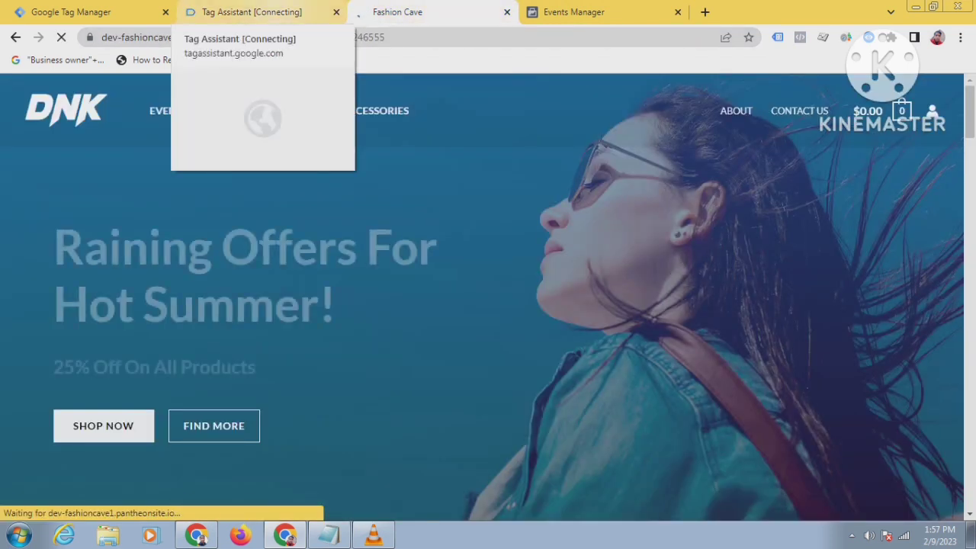
Wait for Tag Assistant to connect to dev-fashioncave1.pantheonsite.io and continue into the debug session
left_click(261, 12)
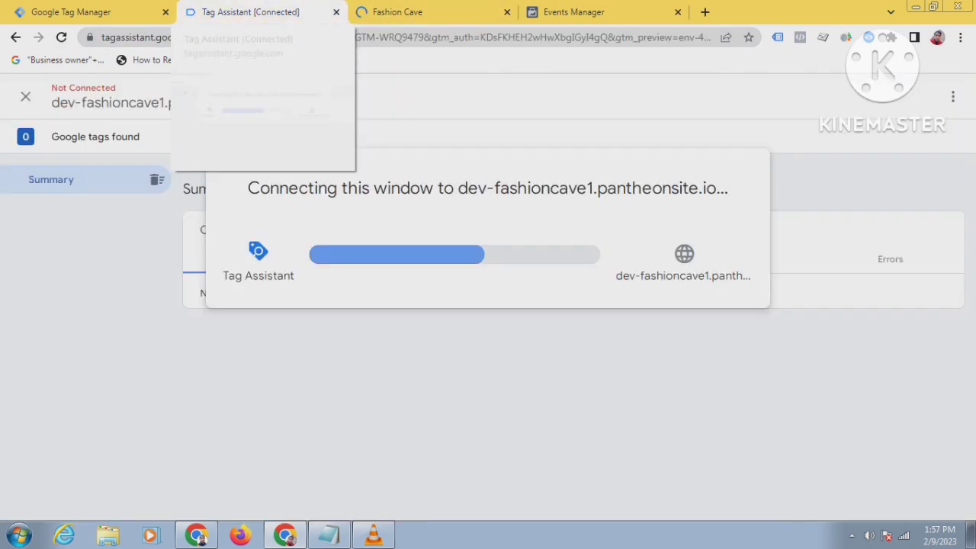
left_click(427, 12)
left_click(261, 12)
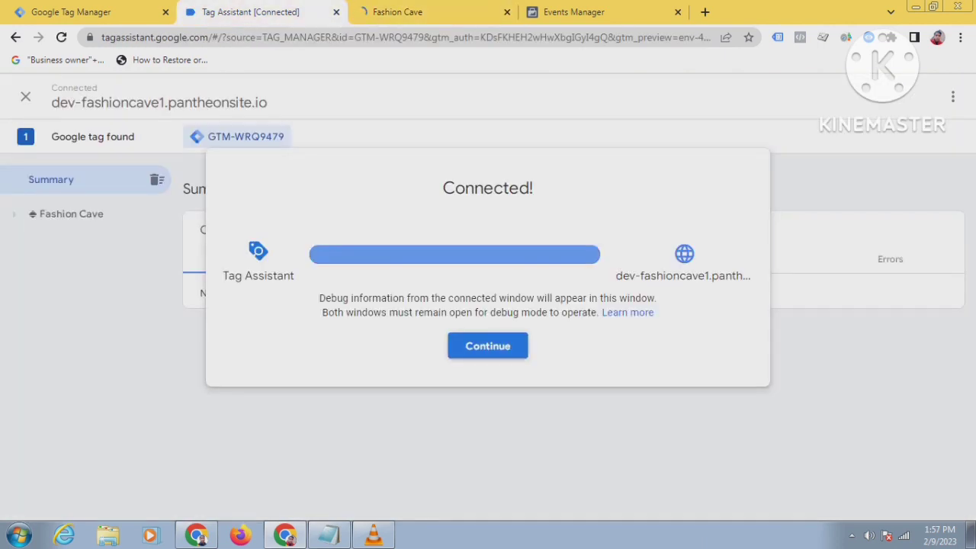
left_click(488, 347)
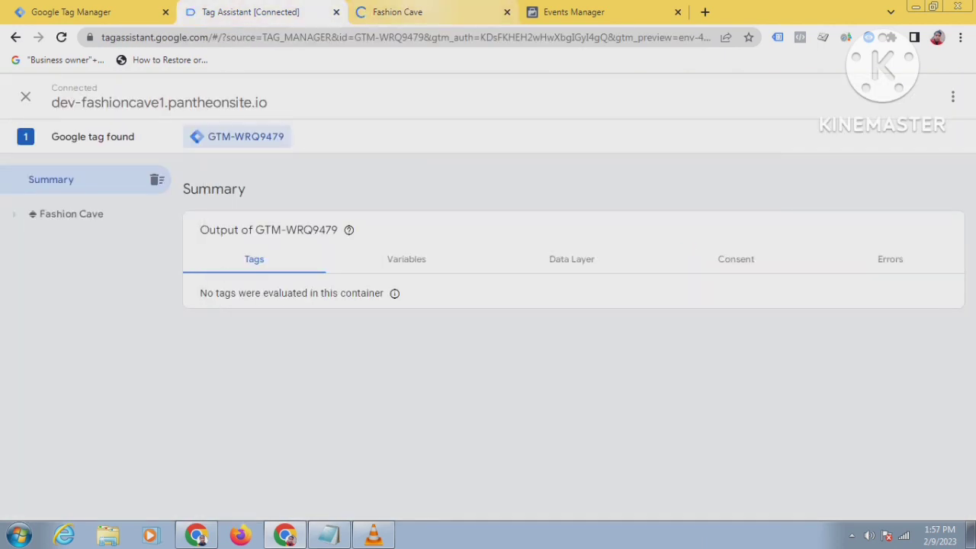
On the Fashion Cave store, open the Boho Bangle Bracelet, choose the Green option, and add it to the cart
left_click(429, 12)
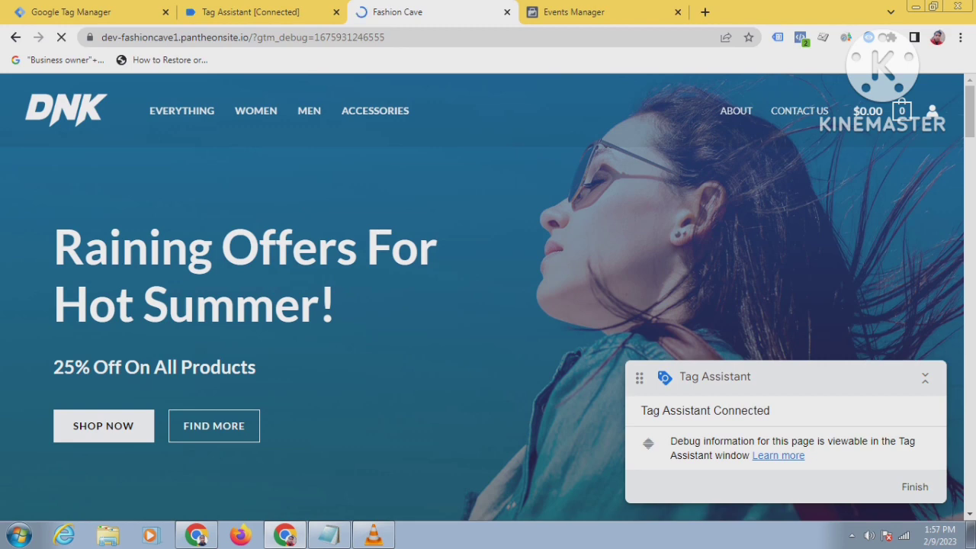
scroll(482, 298, "down", 10)
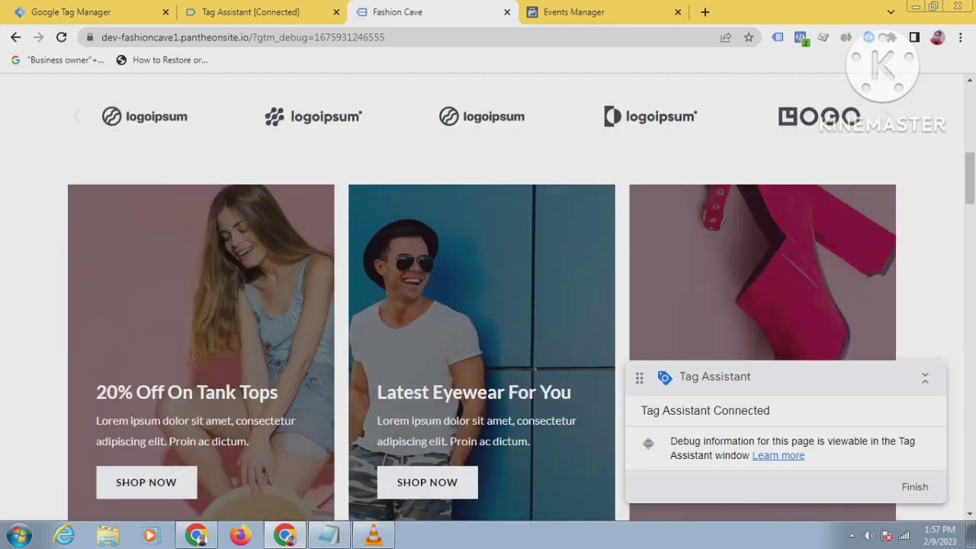
scroll(482, 297, "down", 6)
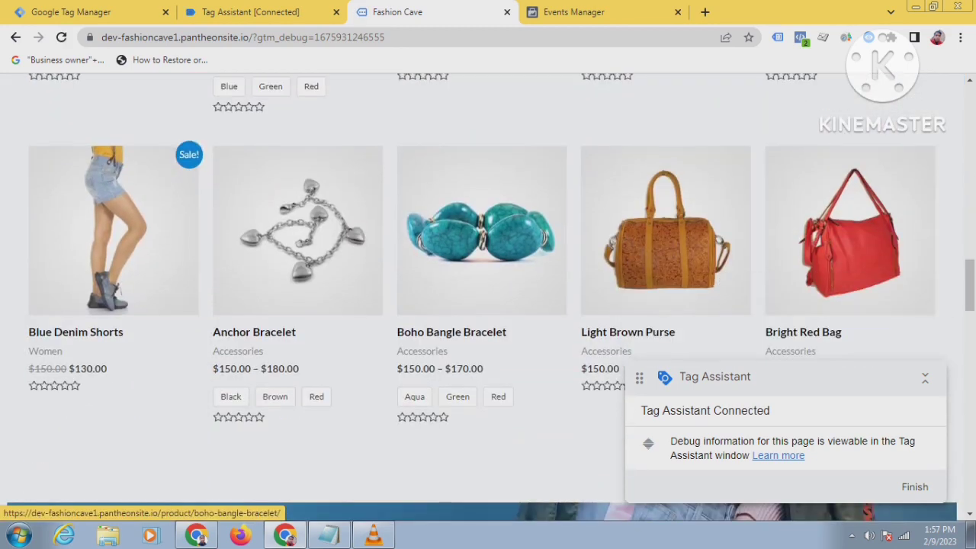
left_click(482, 238)
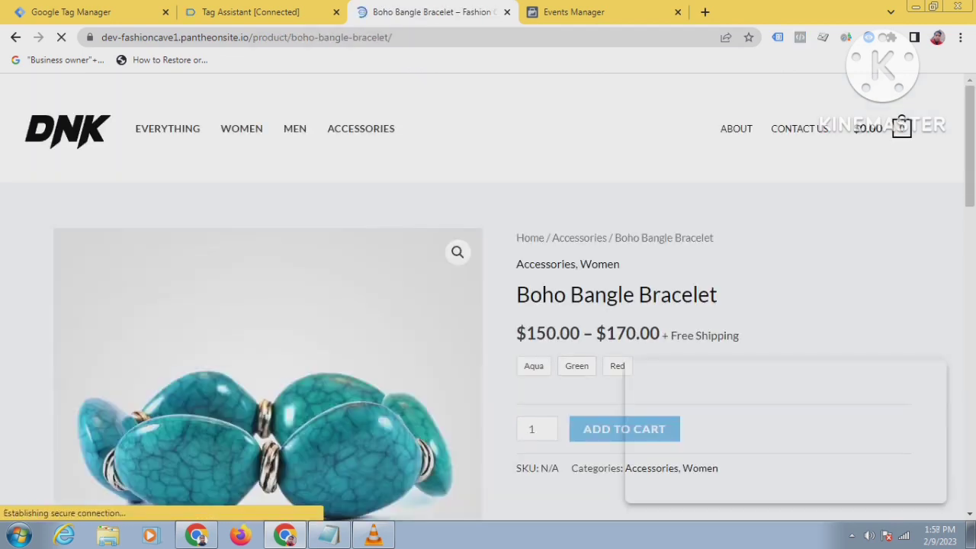
scroll(577, 223, "down", 2)
left_click(577, 223)
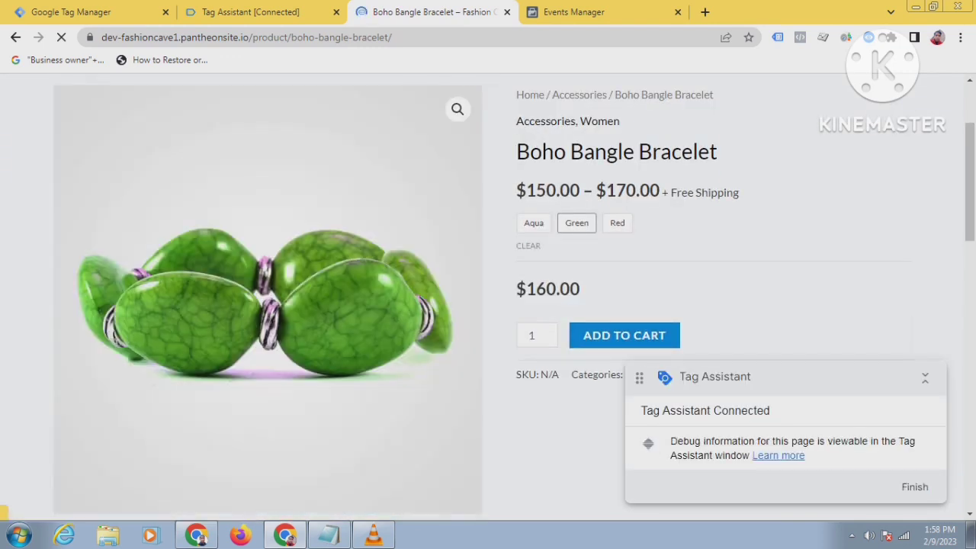
left_click(624, 335)
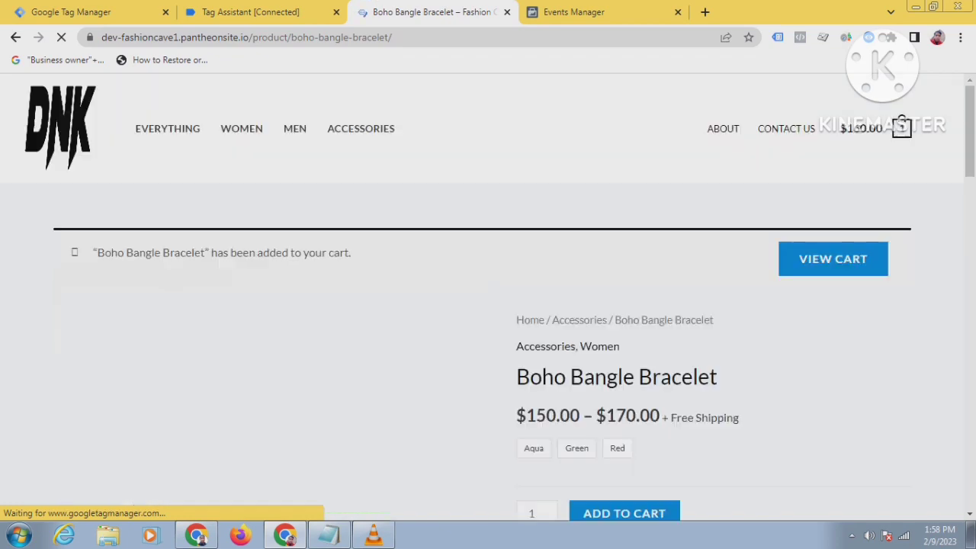
Open the Lemons Tshirt from the related products, and switch to Events Manager to check the fashioncave1 pixel's test events
scroll(488, 297, "down", 13)
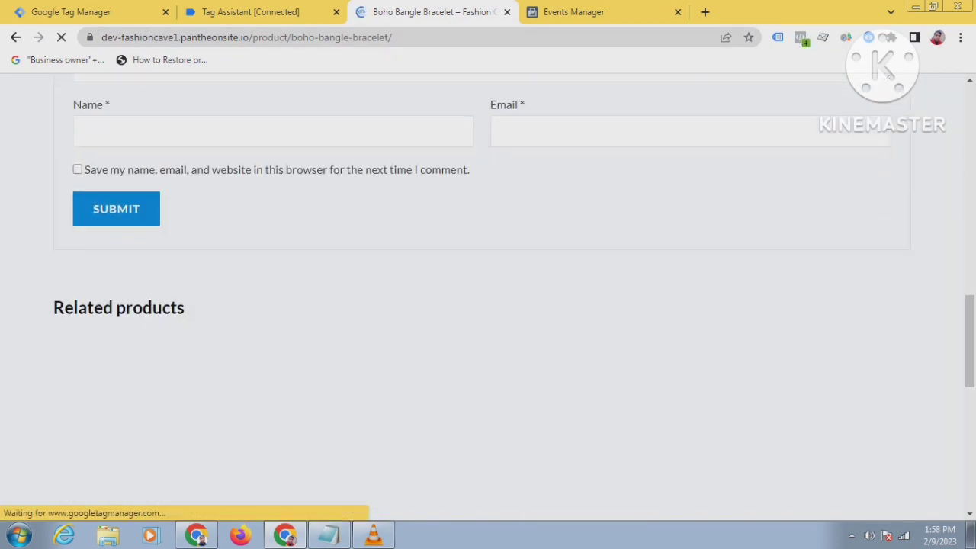
scroll(489, 298, "down", 8)
scroll(488, 297, "up", 4)
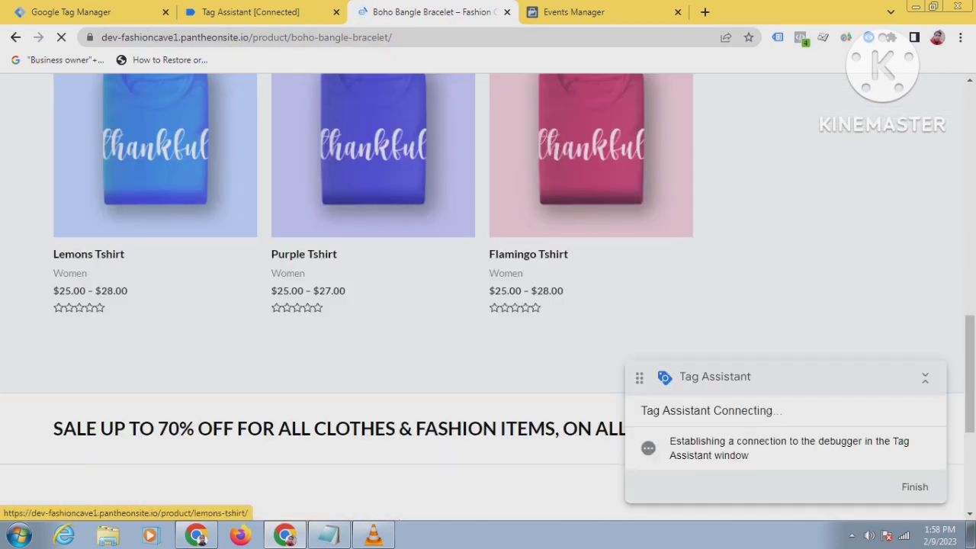
left_click(155, 152)
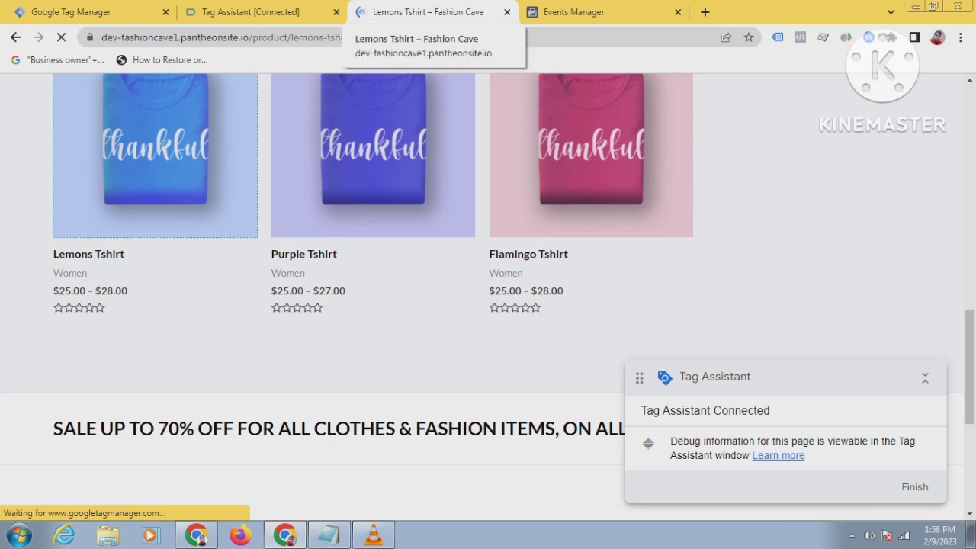
left_click(574, 12)
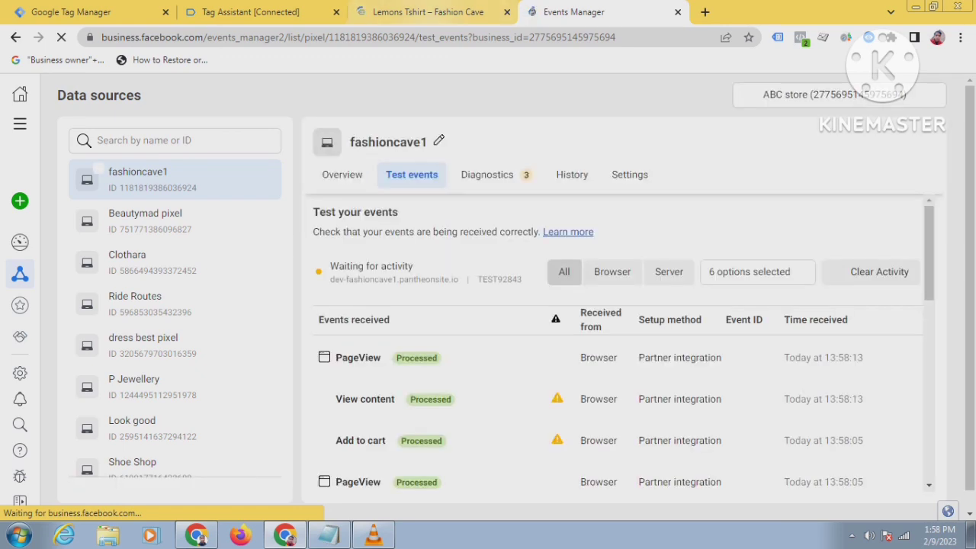
Expand the View content test event, clear the fashioncave1 pixel's test activity, and check for newly received events
left_click(871, 390)
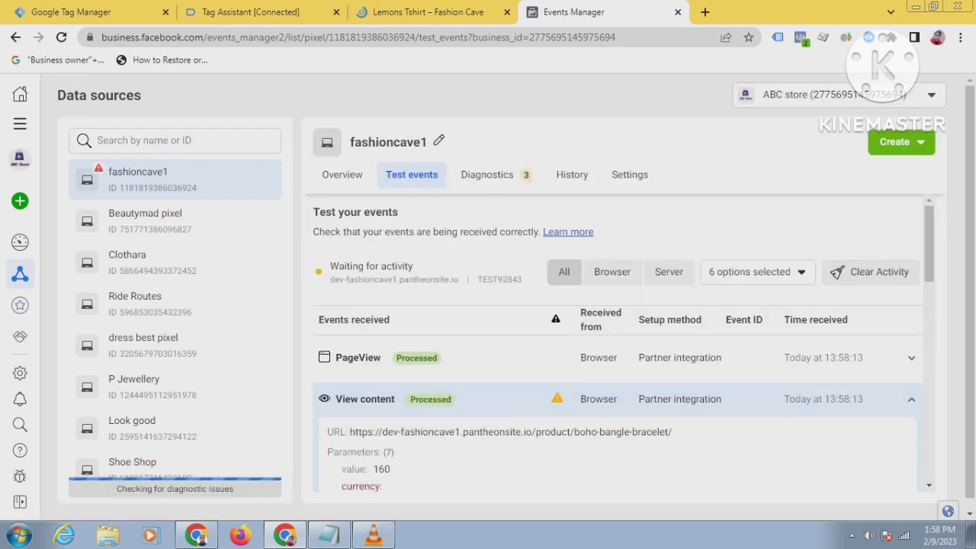
left_click(872, 272)
left_click(649, 286)
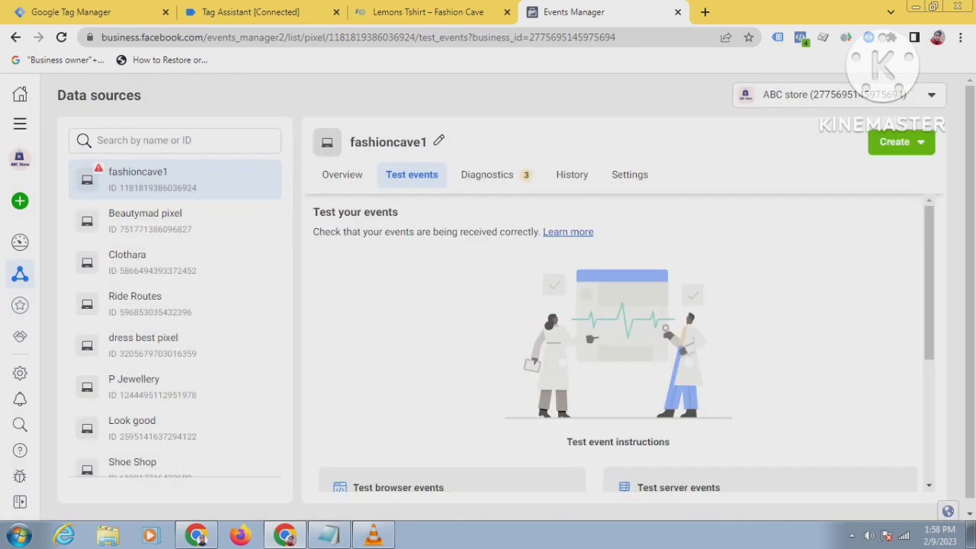
left_click(435, 12)
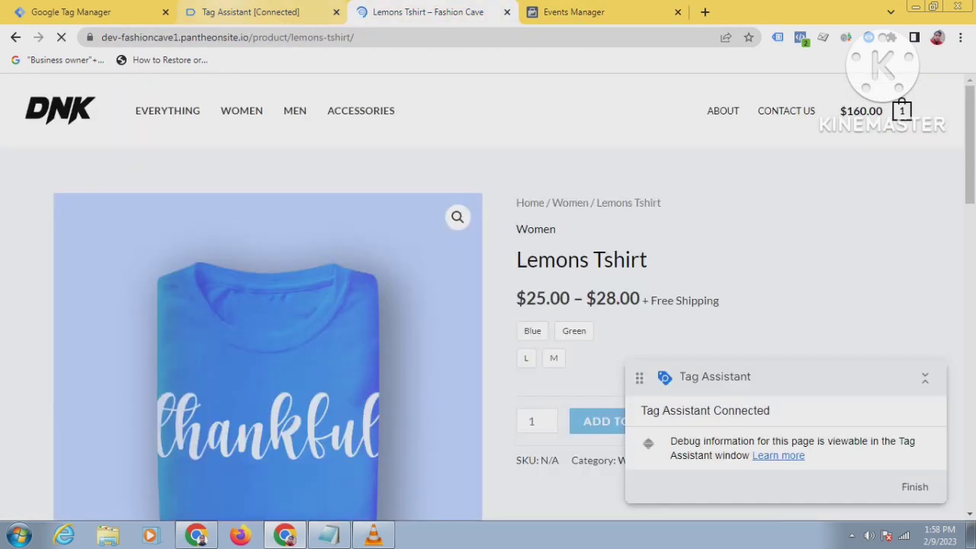
left_click(259, 12)
key("ctrl+Tab")
key("ctrl+Tab")
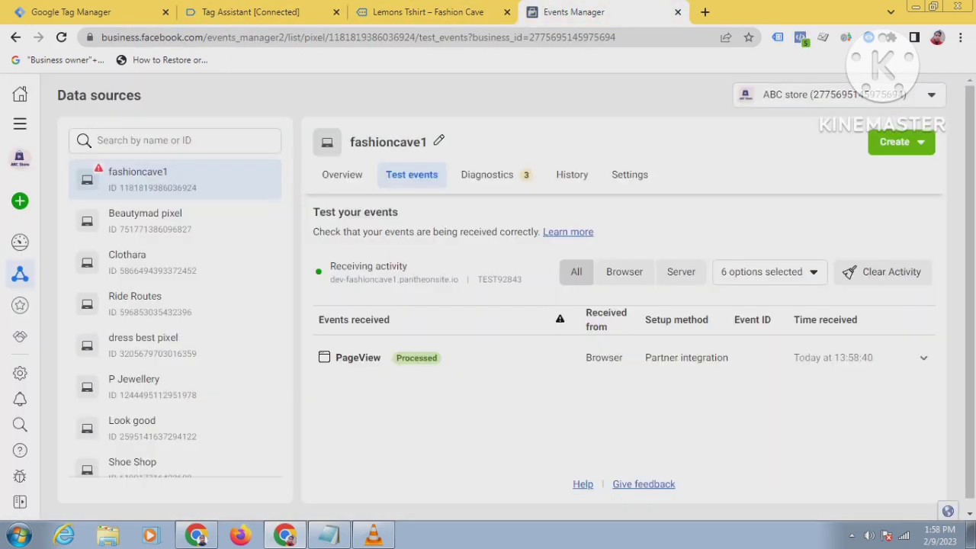
On the Fashion Cave store, choose Green and size M for the Lemons Tshirt and add it to the cart
key("ctrl+shift+Tab")
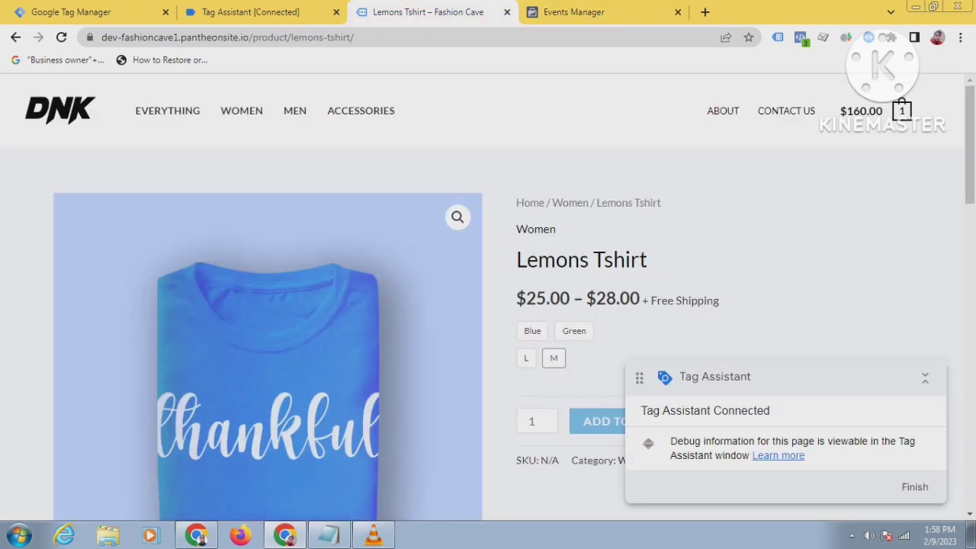
scroll(488, 297, "down", 2)
left_click(554, 216)
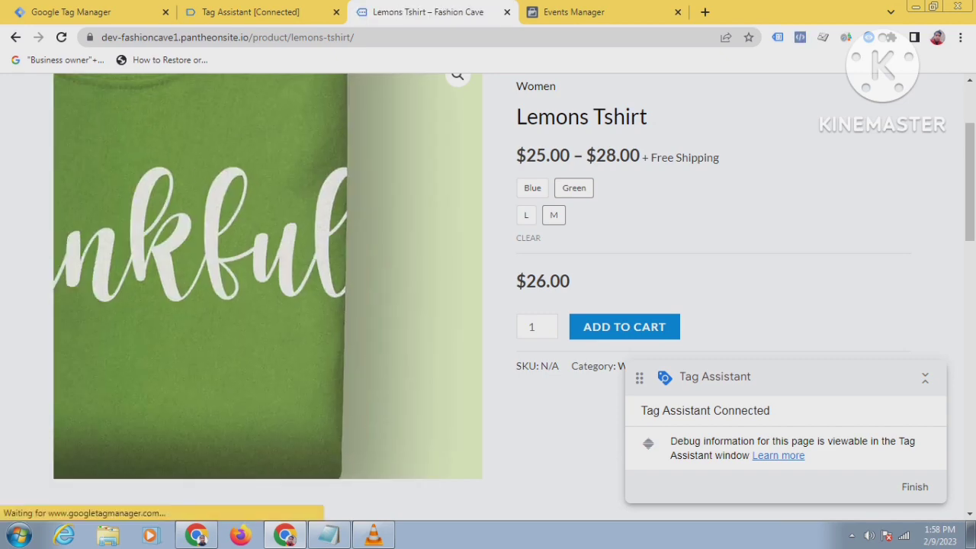
Open the Boho Bangle Bracelet from the related products, add the Aqua option to the cart, and view the cart
scroll(488, 290, "down", 8)
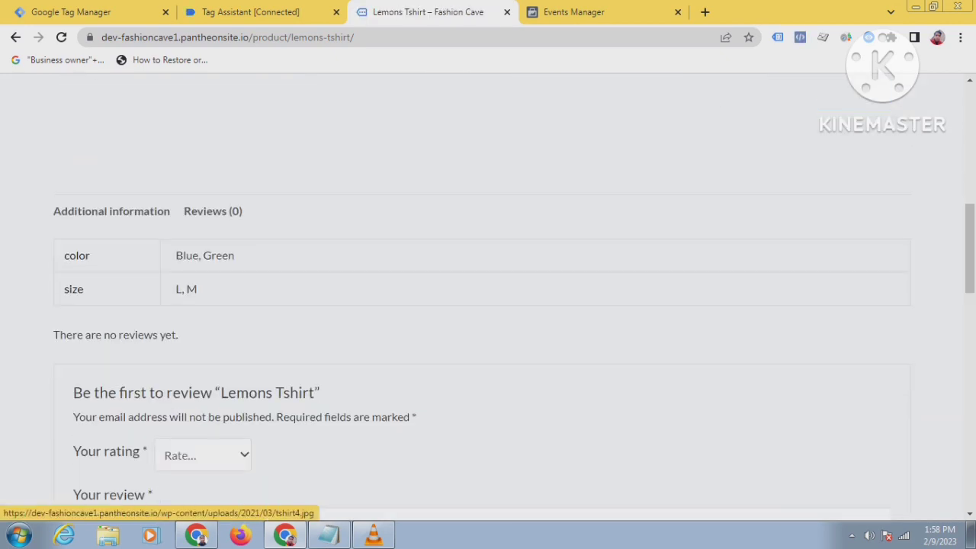
scroll(489, 290, "down", 10)
scroll(488, 290, "up", 4)
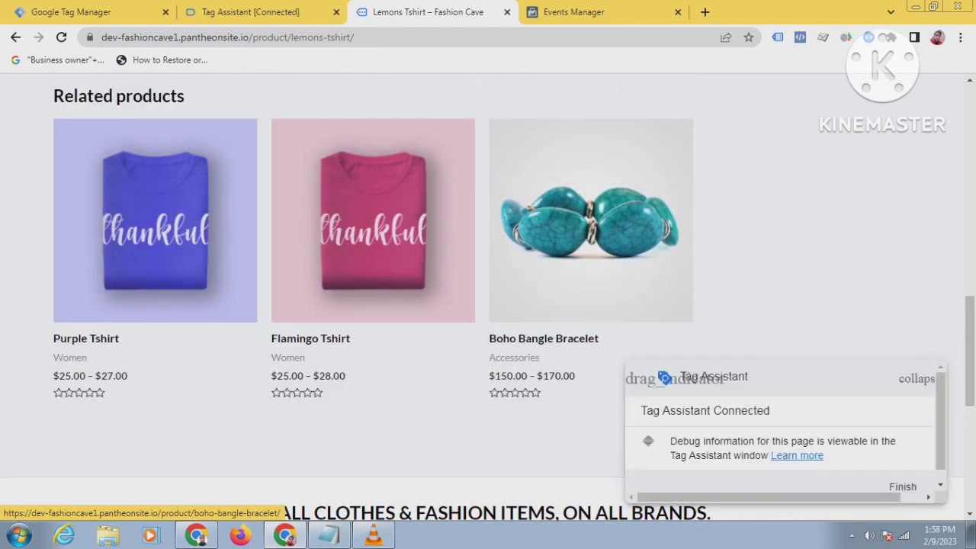
left_click(564, 229)
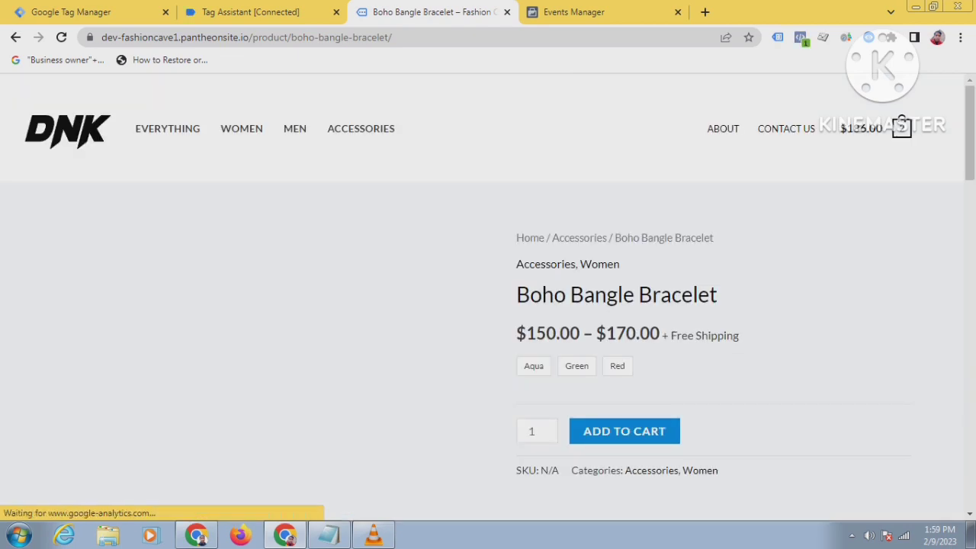
scroll(482, 296, "down", 1)
scroll(482, 296, "up", 1)
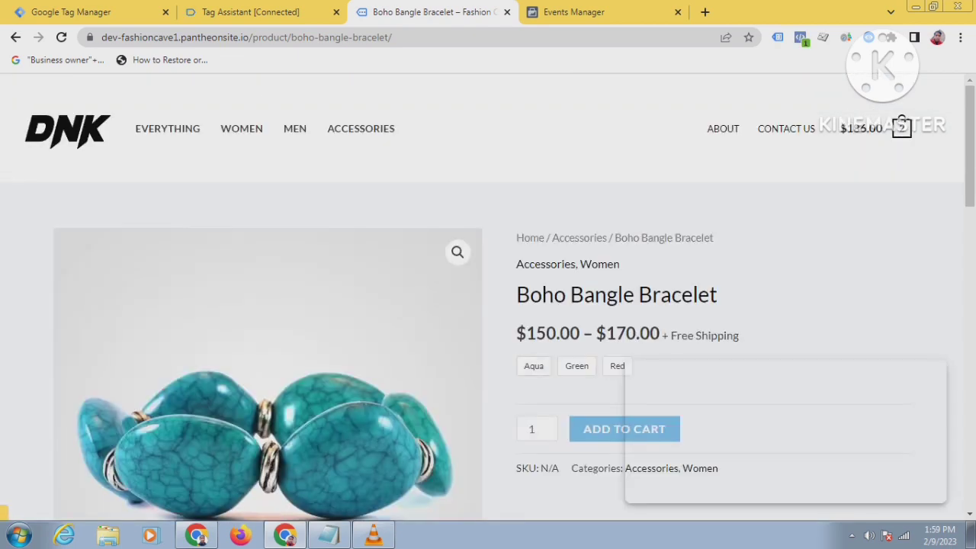
scroll(488, 305, "down", 2)
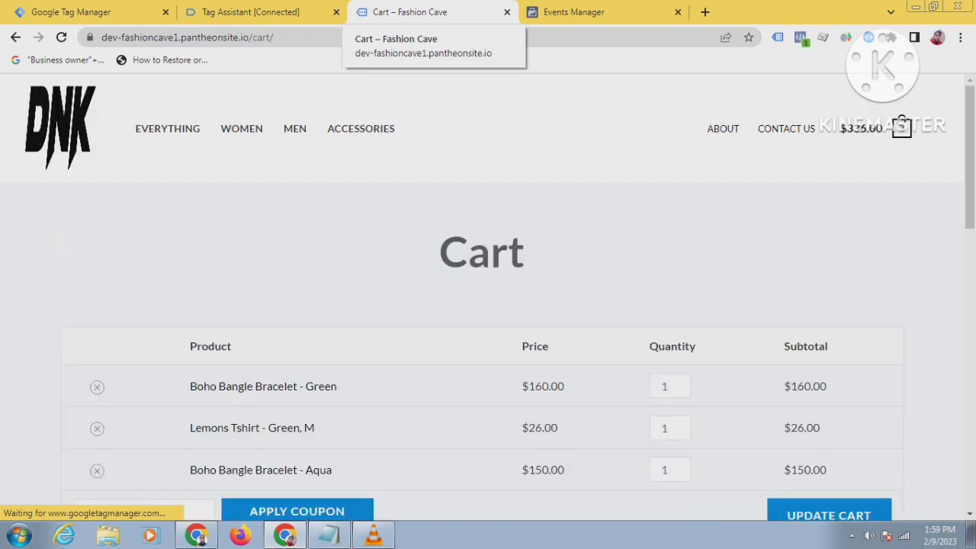
Proceed from the cart to checkout and place the order with cash on delivery
scroll(162, 287, "down", 3)
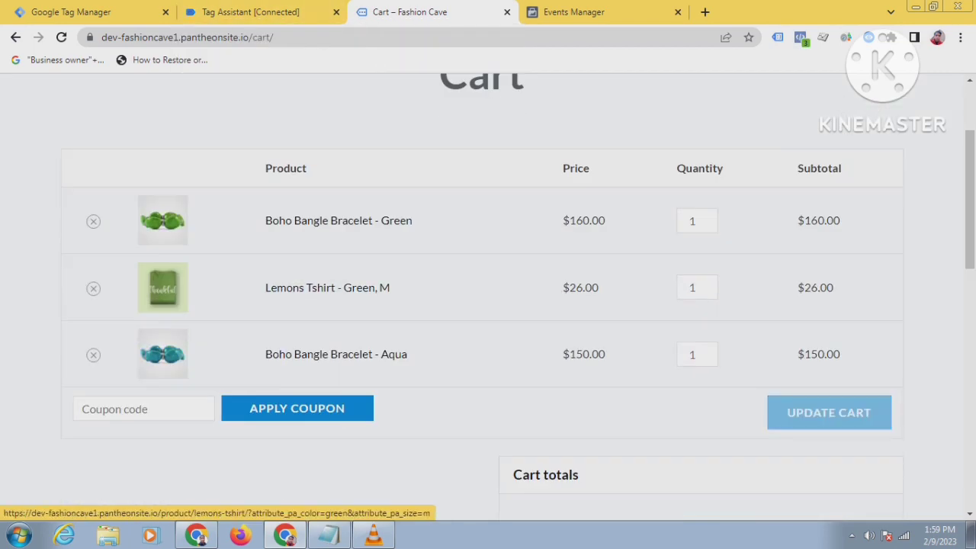
scroll(163, 287, "down", 4)
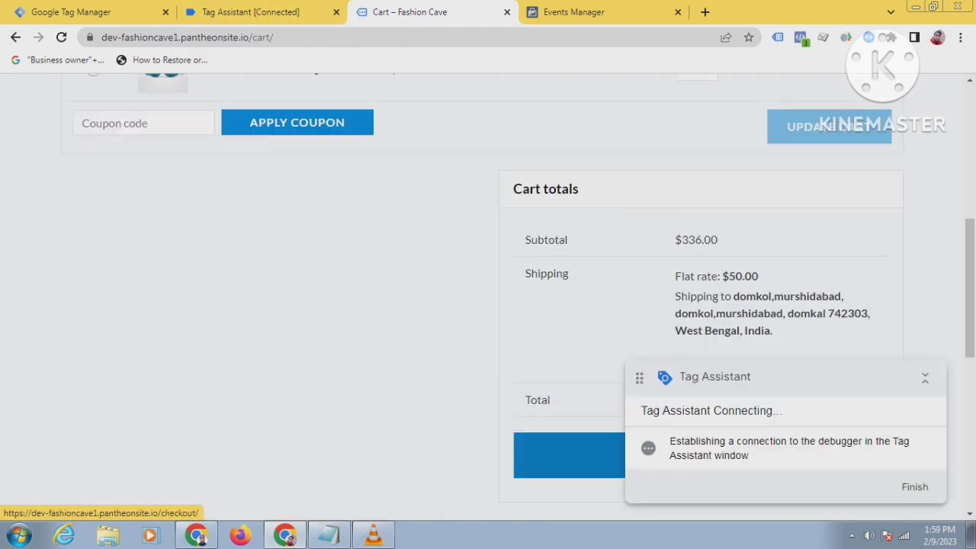
left_click(569, 455)
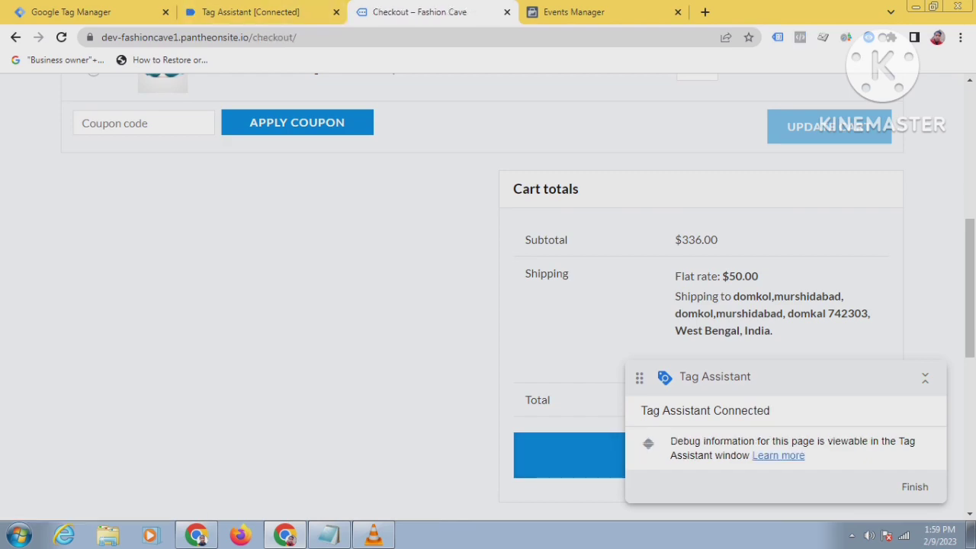
scroll(488, 305, "down", 9)
scroll(488, 298, "down", 1)
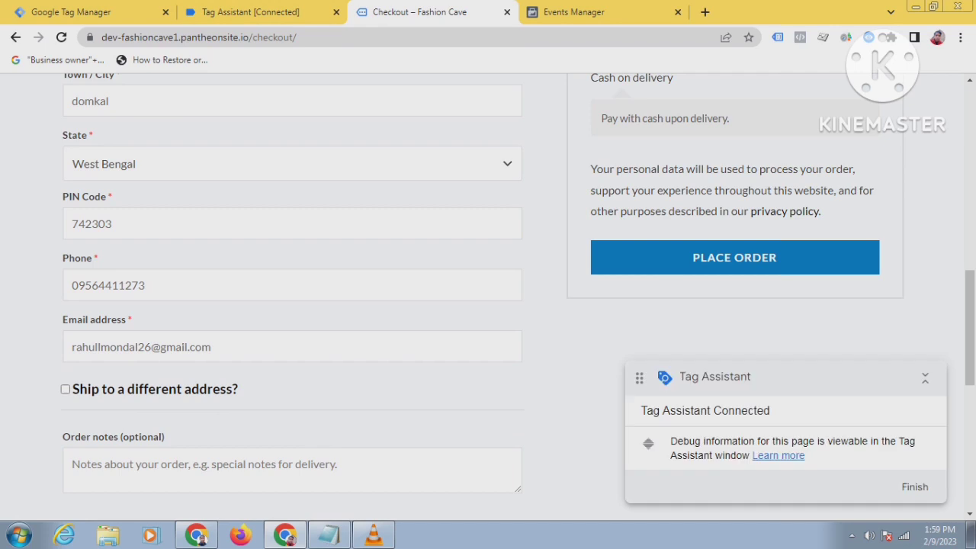
left_click(734, 258)
In Events Manager, expand the Initiate checkout test event and examine all its parameters, including the content IDs
left_click(251, 12)
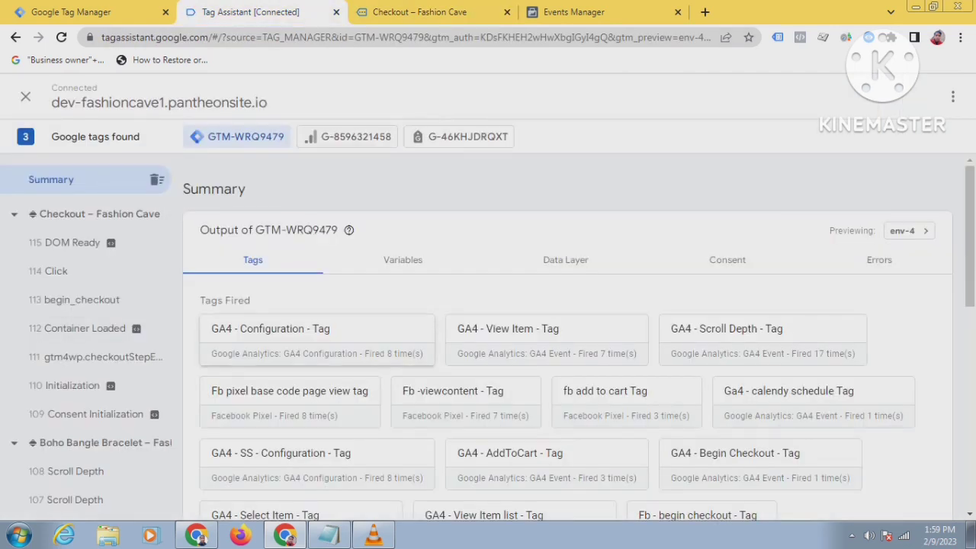
key("ctrl+Tab")
key("ctrl+Tab")
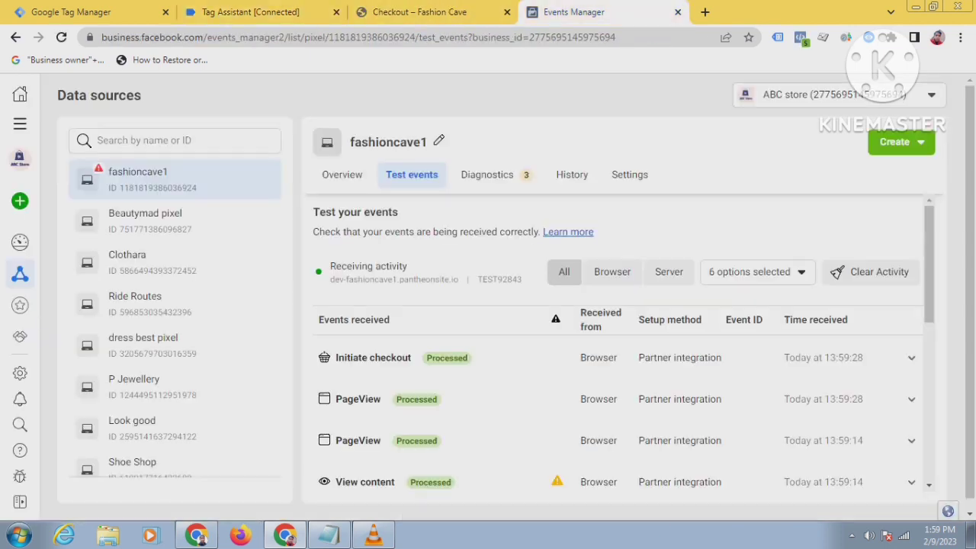
left_click(373, 358)
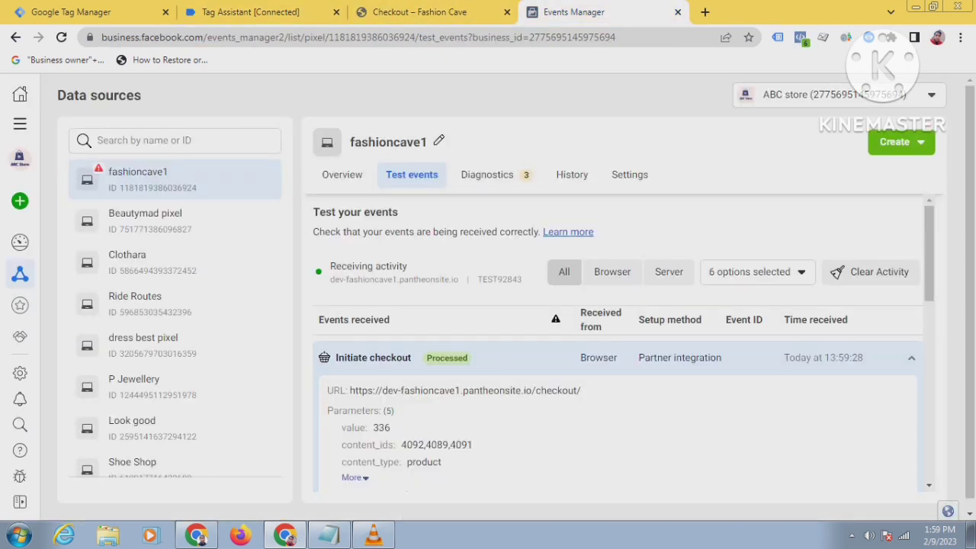
scroll(373, 358, "down", 1)
scroll(352, 335, "down", 1)
left_click(351, 335)
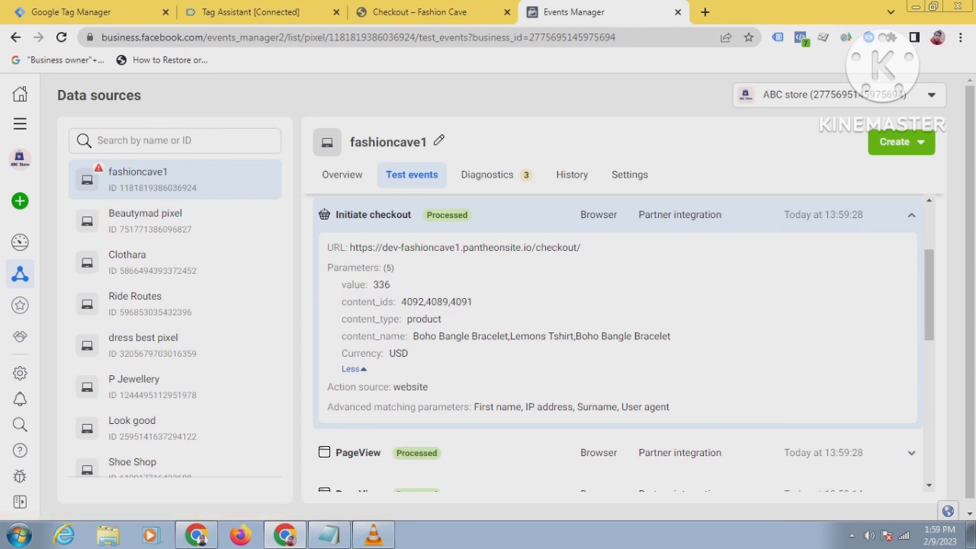
left_click_drag(402, 302, 456, 302)
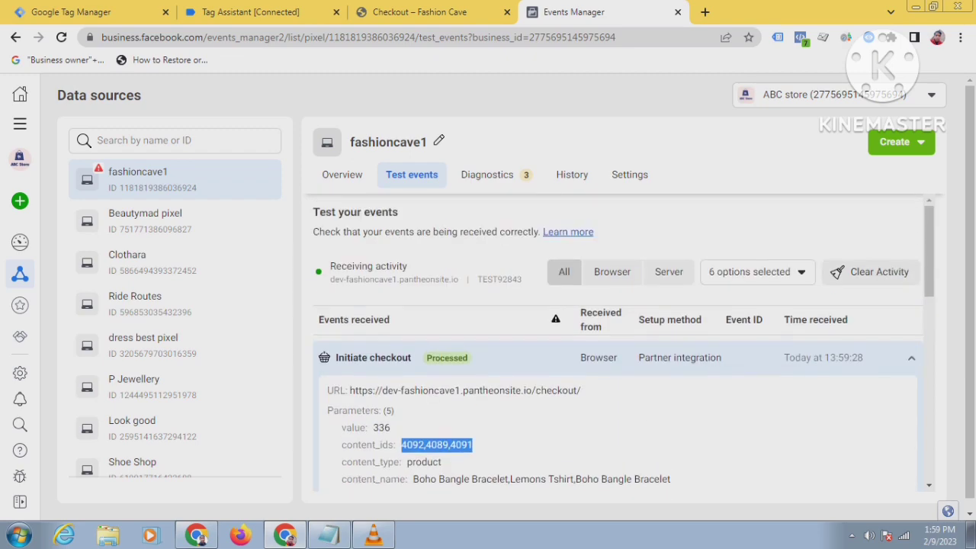
Check the store's order-received page, and in Tag Assistant inspect which tags fired on the purchase event
left_click(415, 12)
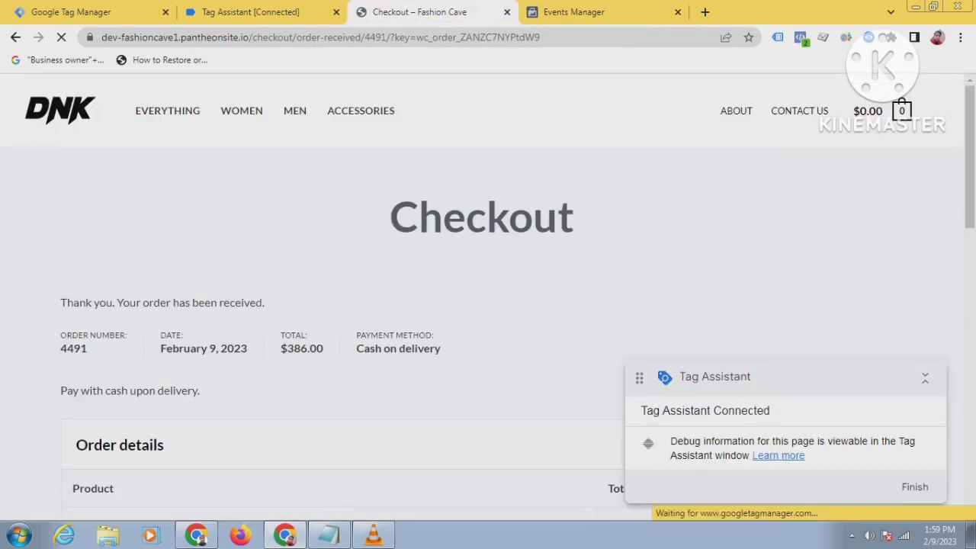
scroll(485, 297, "down", 3)
scroll(488, 305, "up", 3)
key("ctrl+shift+Tab")
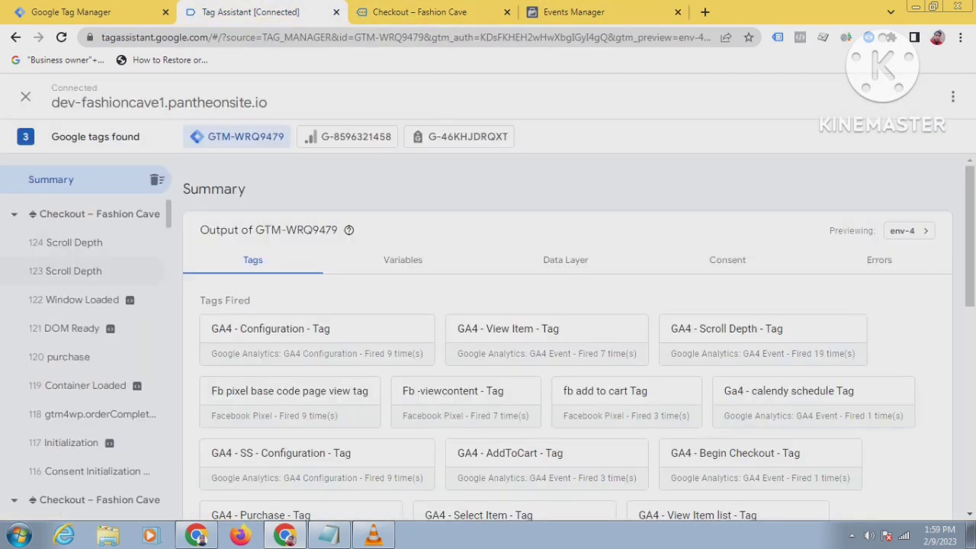
left_click(68, 357)
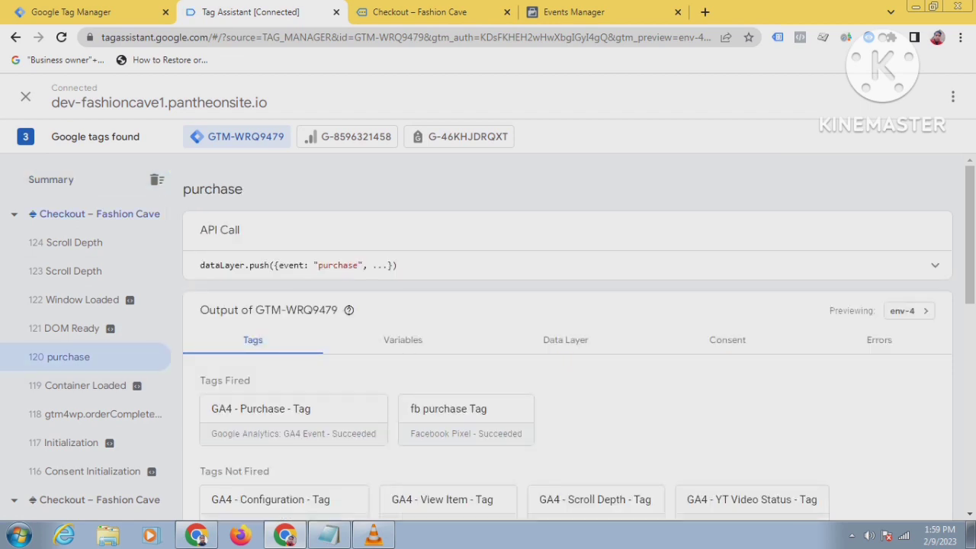
scroll(305, 412, "down", 1)
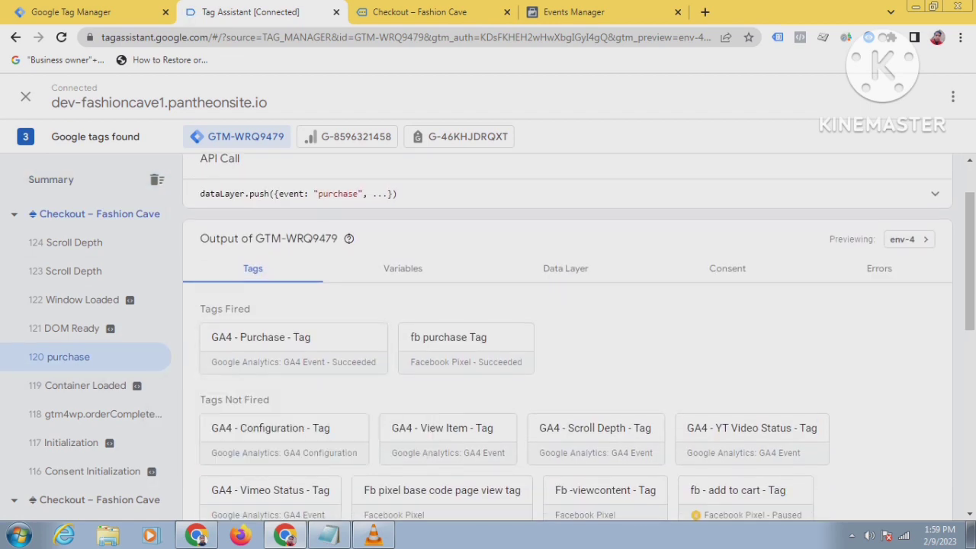
scroll(565, 335, "up", 1)
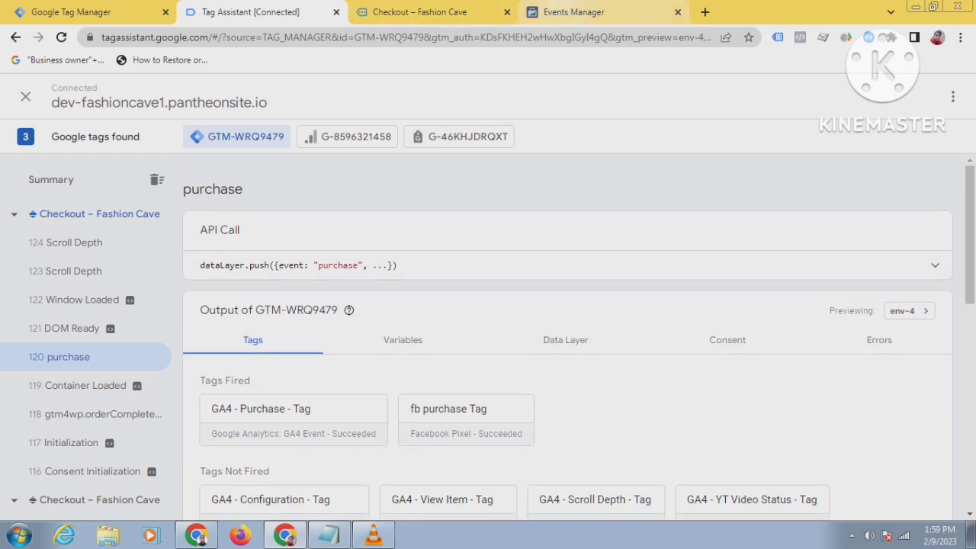
In Events Manager, expand the Purchase test event and examine its full parameters, including content IDs and content names
left_click(573, 12)
scroll(458, 366, "down", 2)
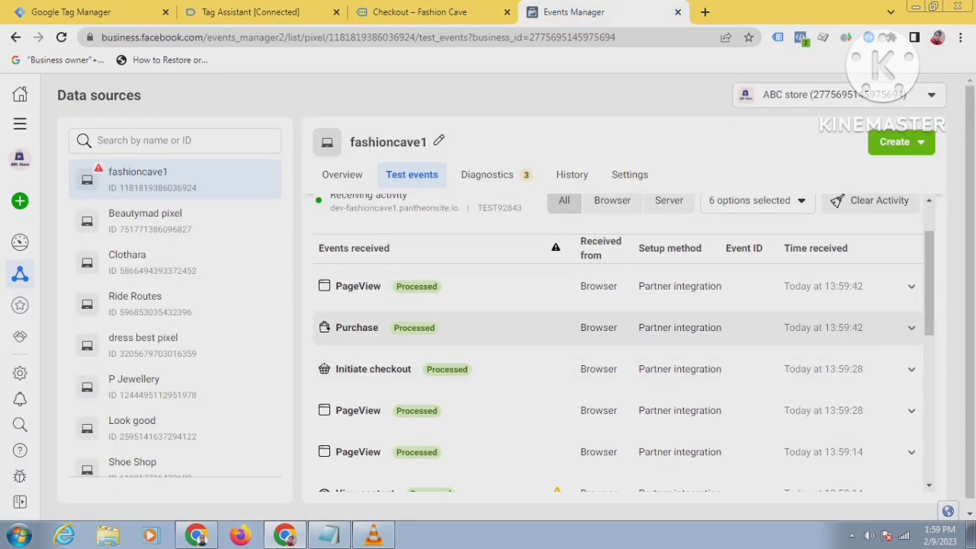
left_click(366, 328)
scroll(360, 325, "down", 2)
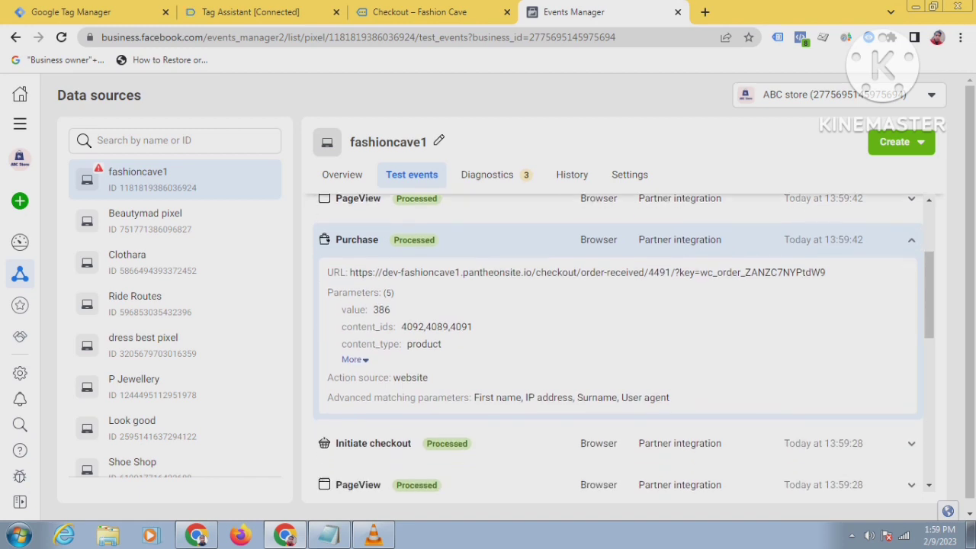
left_click(353, 304)
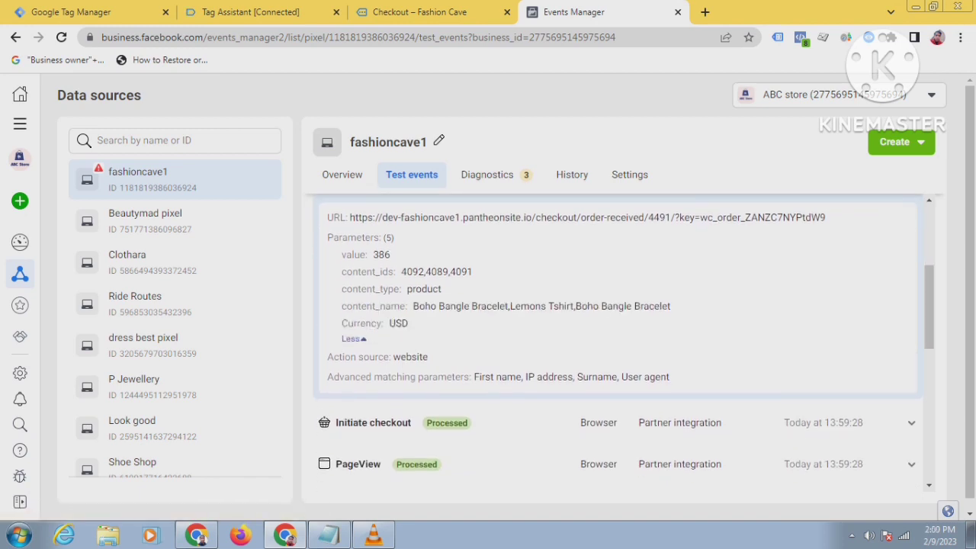
left_click_drag(401, 272, 462, 272)
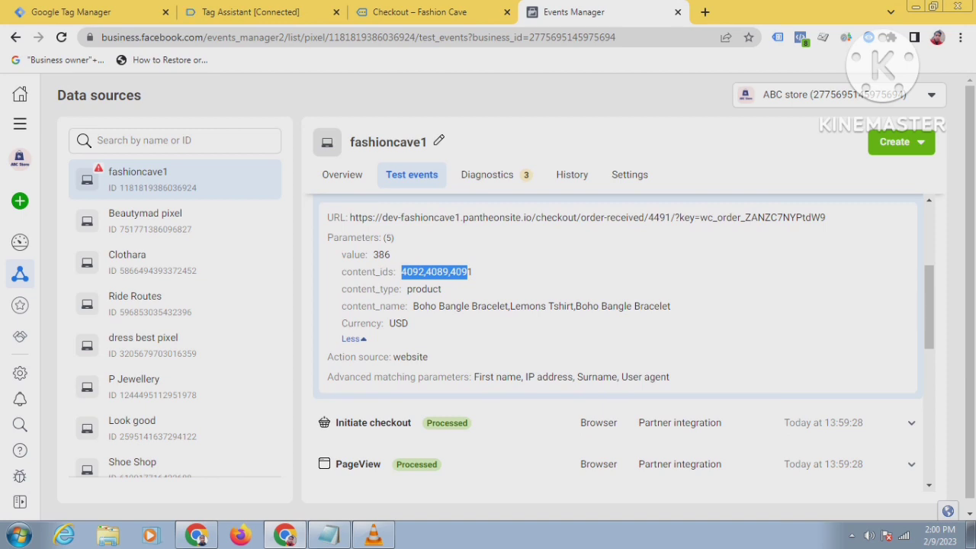
triple_click(454, 306)
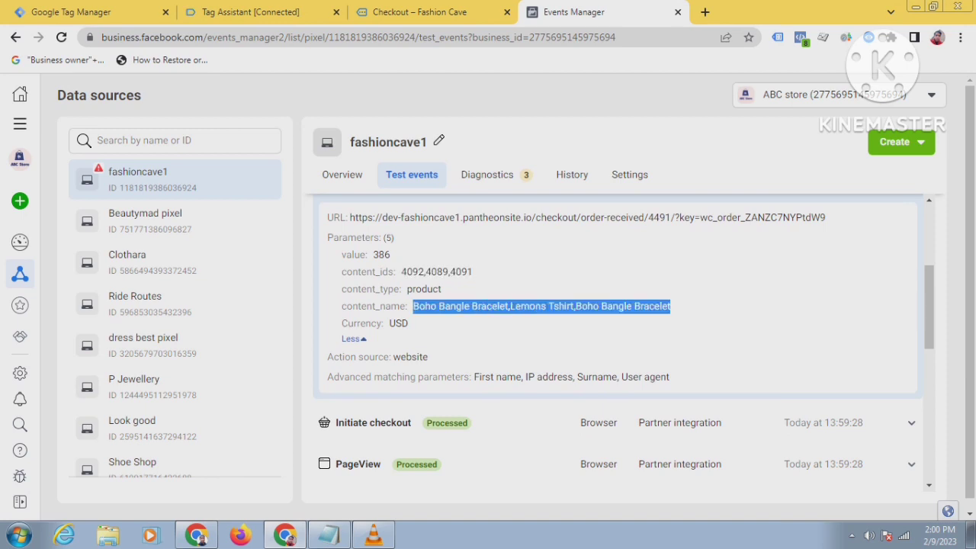
Compare the products and total in the store's order details with the Purchase event's parameters in Events Manager
left_click(283, 13)
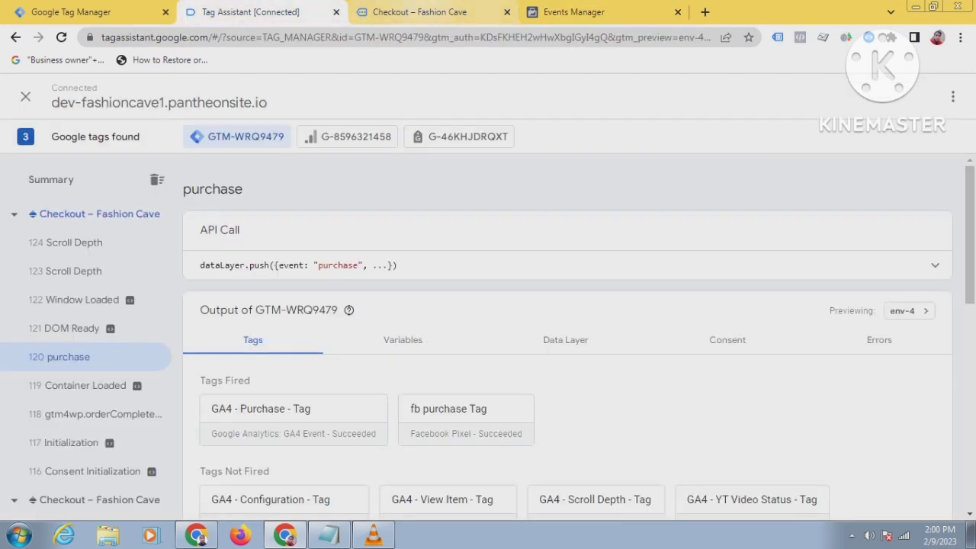
left_click(412, 13)
scroll(488, 295, "down", 5)
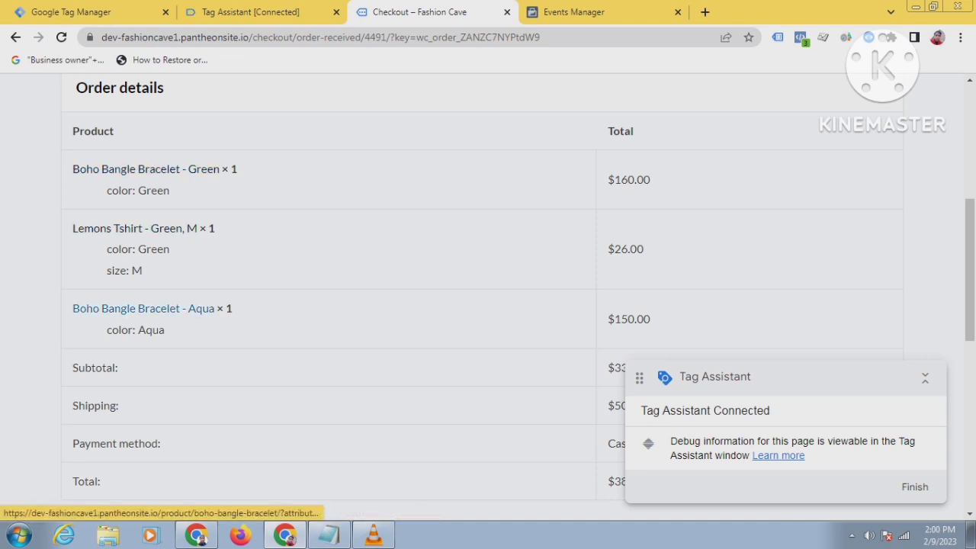
left_click(587, 12)
left_click(540, 311)
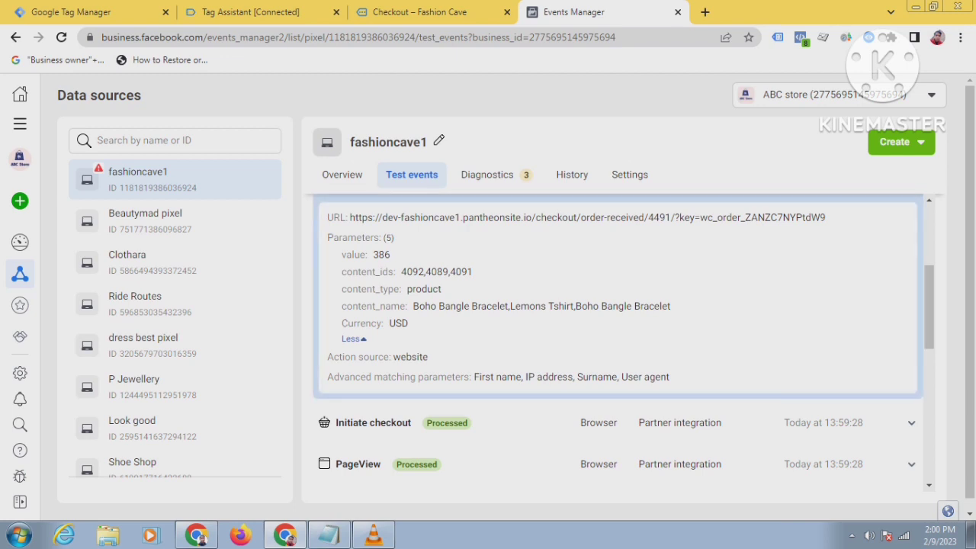
In Tag Assistant, open the purchase event's data layer and examine its ecommerce purchase values
key("ctrl+shift+Tab")
key("ctrl+shift+Tab")
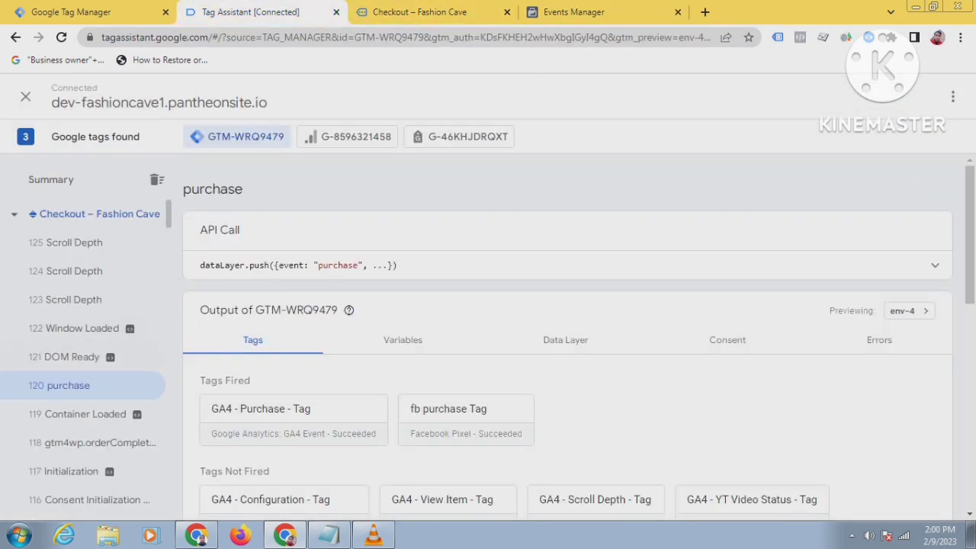
left_click(565, 340)
scroll(565, 340, "down", 10)
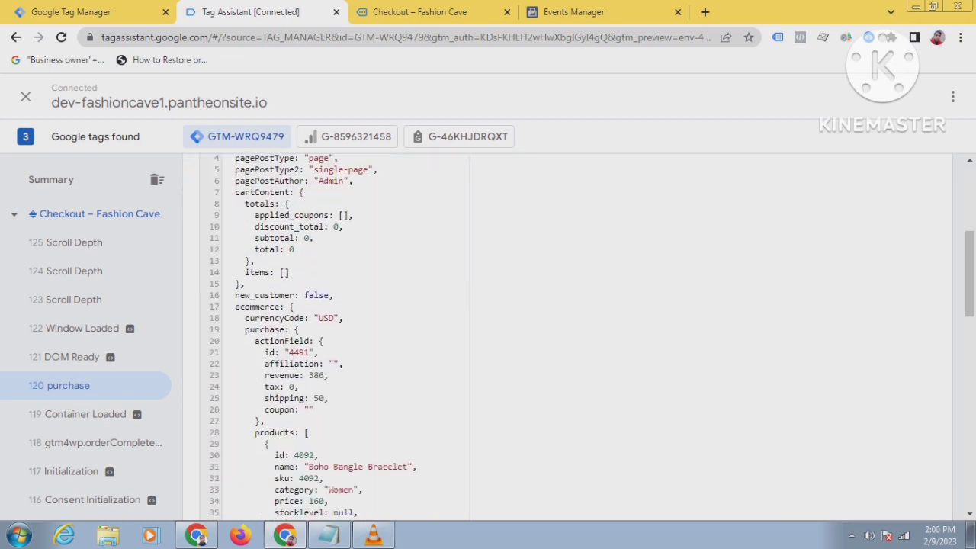
Compare the item IDs in the purchase event's data layer with the Purchase event's content IDs in Events Manager
scroll(488, 335, "down", 5)
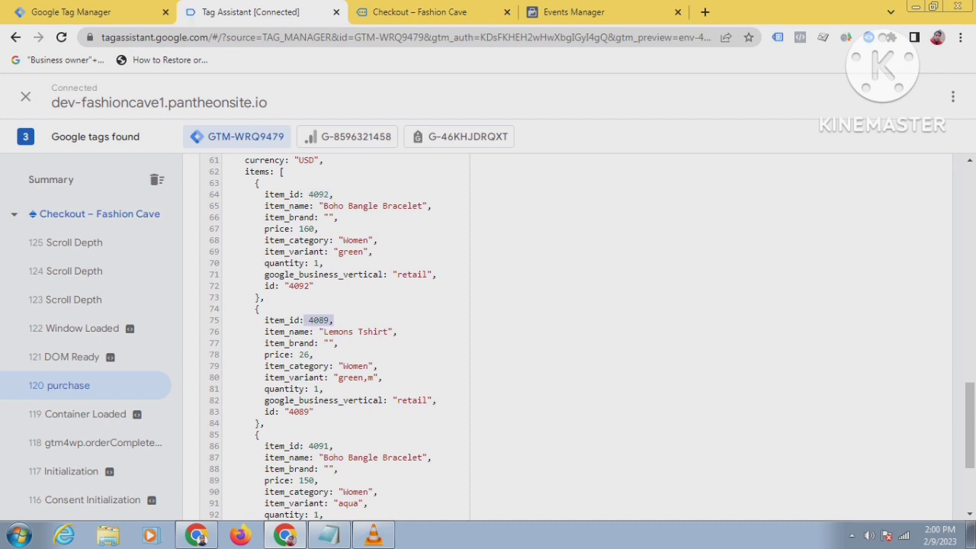
left_click_drag(308, 446, 334, 446)
left_click(574, 13)
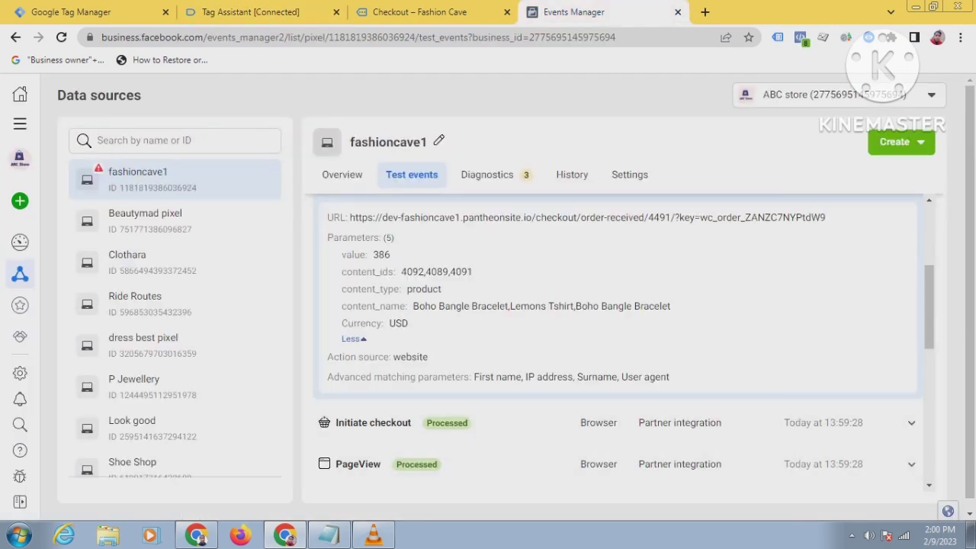
Review the full list of test events received for the fashioncave1 pixel, from the first PageView to Purchase
scroll(617, 347, "up", 6)
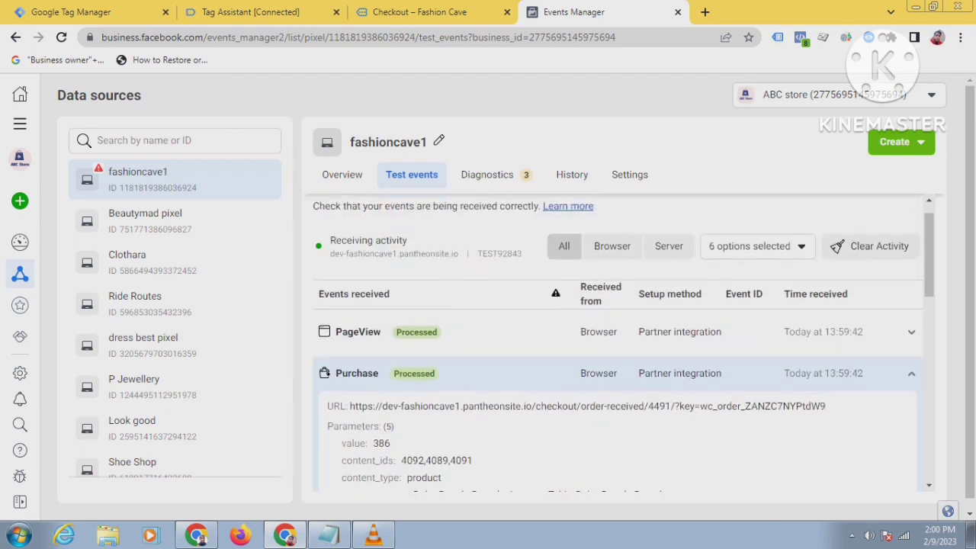
scroll(618, 343, "down", 10)
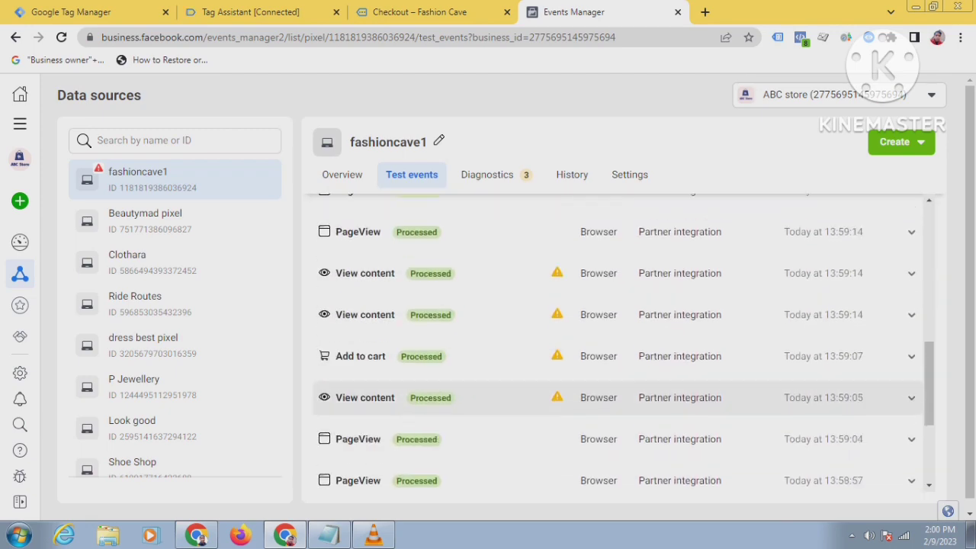
scroll(618, 343, "up", 10)
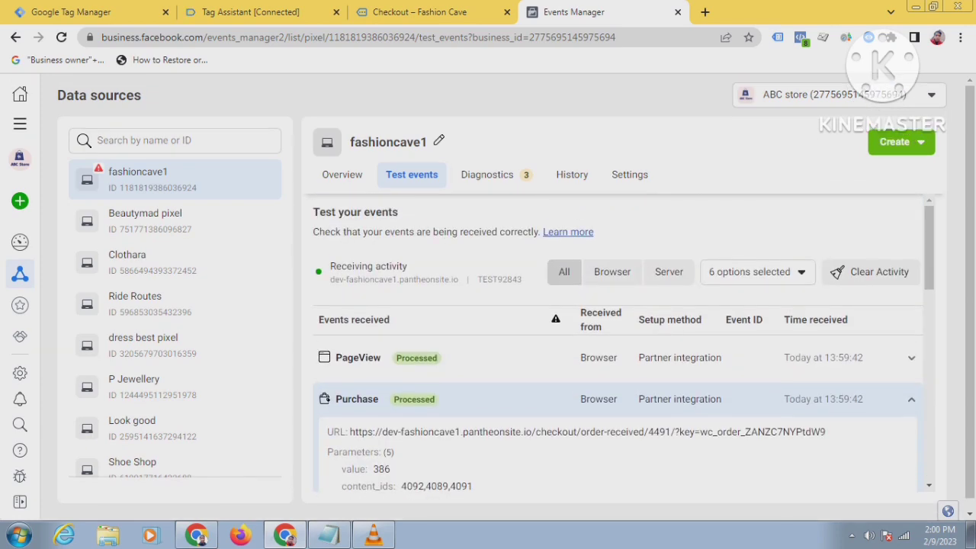
scroll(618, 343, "down", 8)
scroll(617, 343, "down", 5)
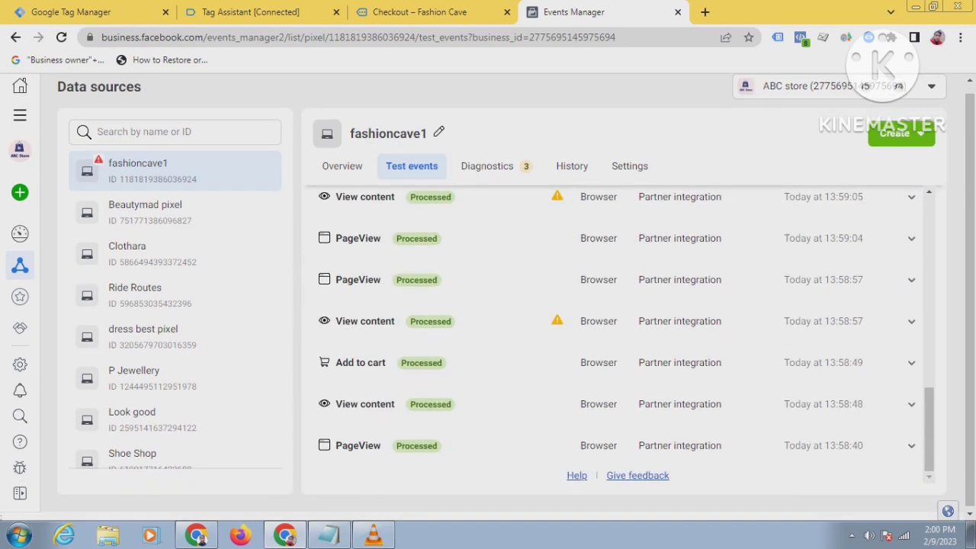
scroll(618, 343, "up", 6)
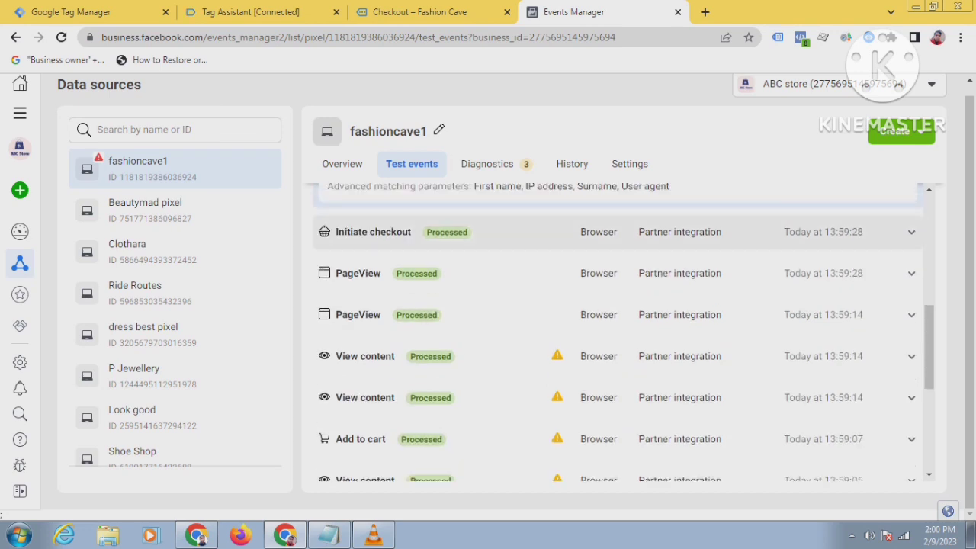
scroll(618, 344, "down", 5)
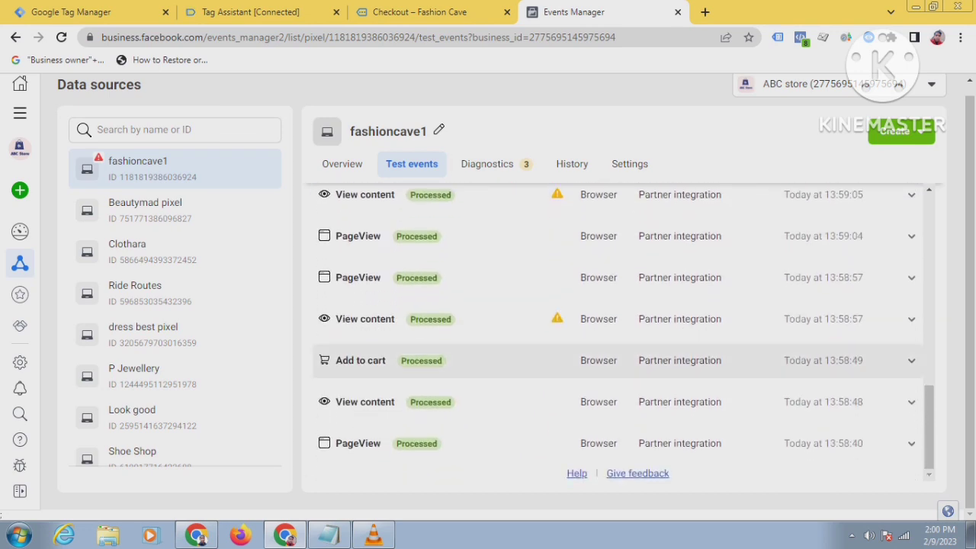
scroll(618, 366, "up", 6)
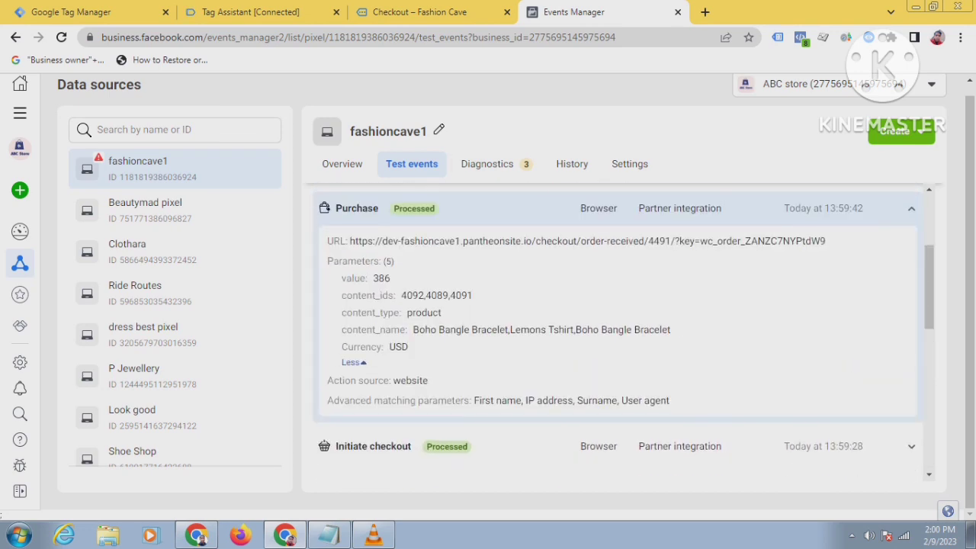
Look in on the fashioncave1 pixel's diagnostics and overview, and return to its test events to check the received list again
left_click(487, 164)
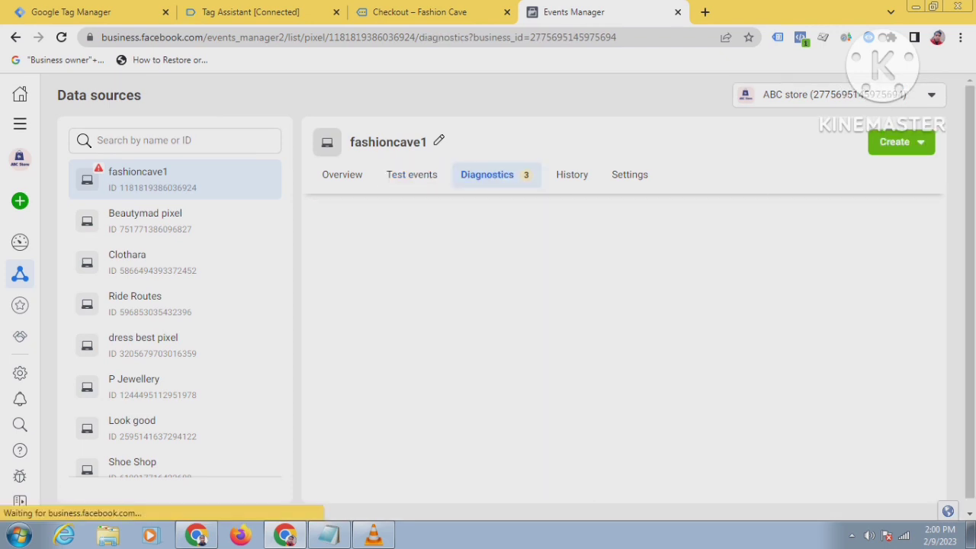
left_click(342, 176)
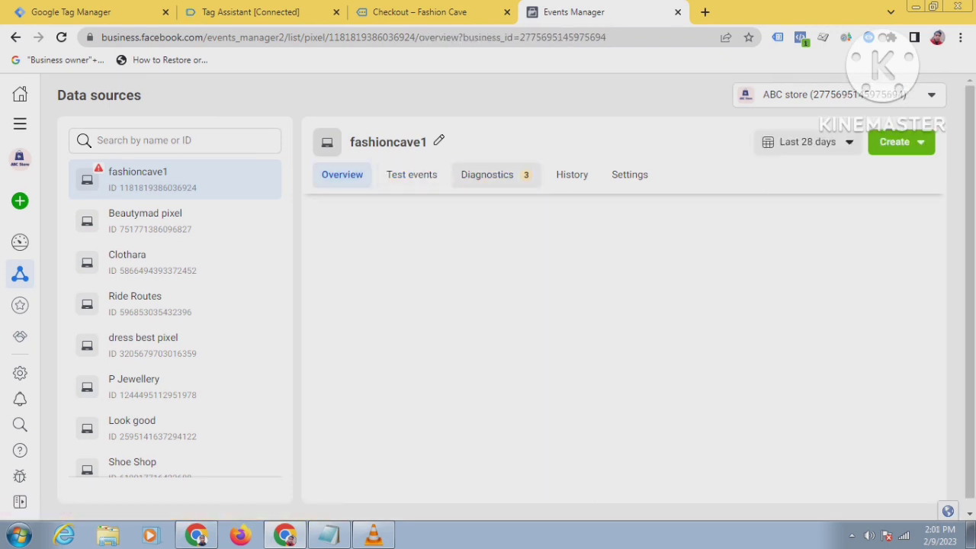
left_click(488, 175)
left_click(342, 175)
left_click(342, 175)
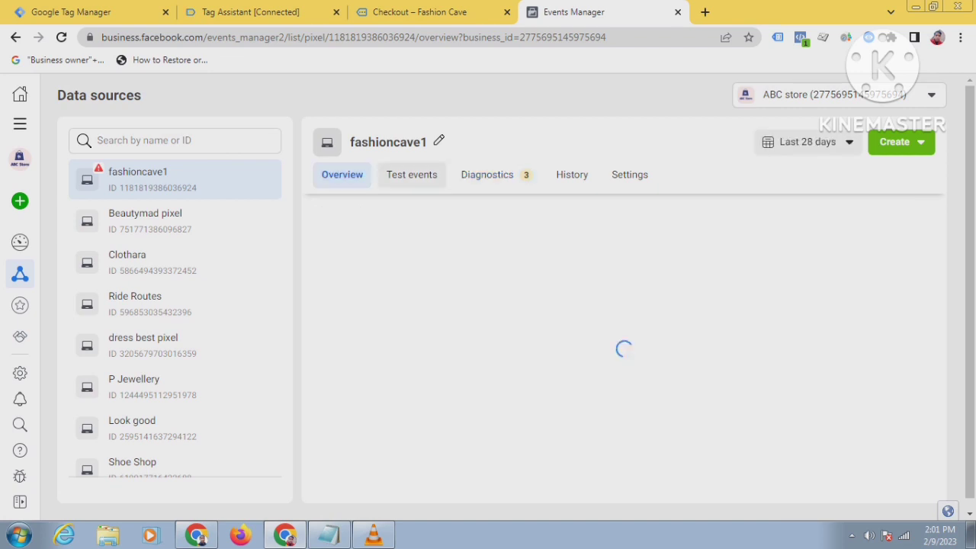
left_click(412, 174)
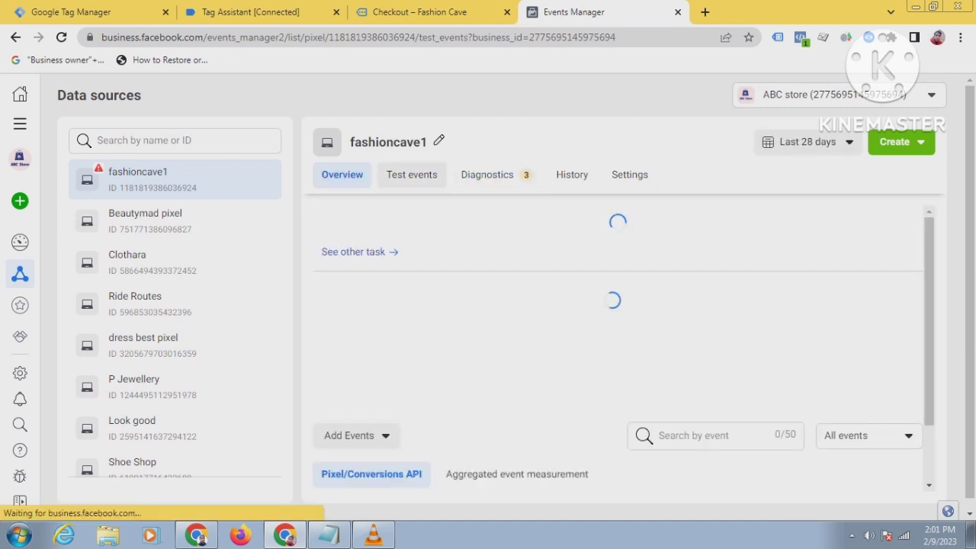
scroll(618, 343, "down", 10)
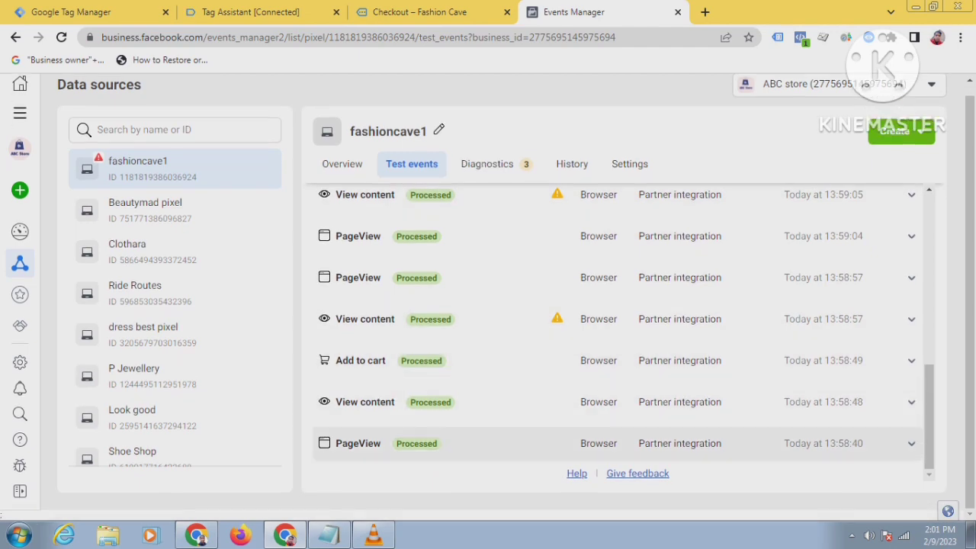
scroll(618, 343, "up", 10)
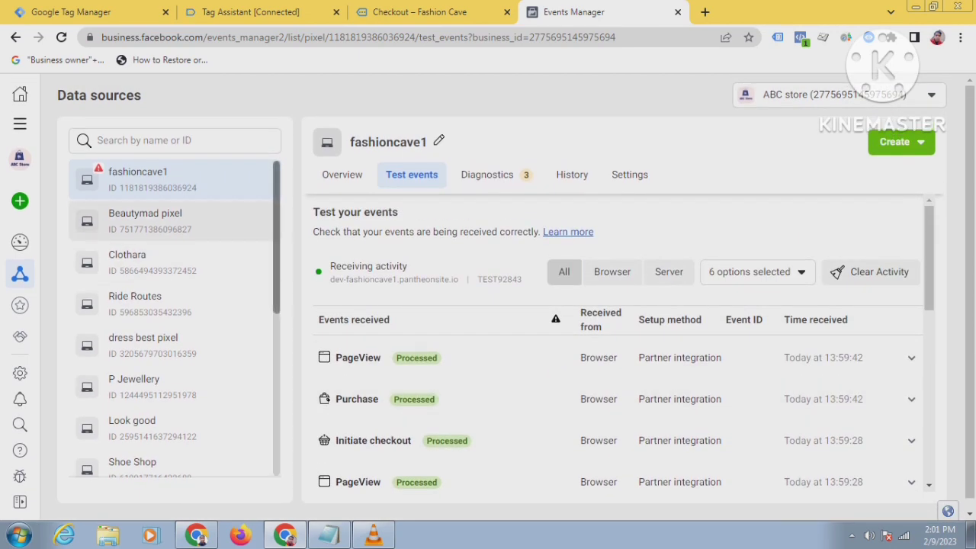